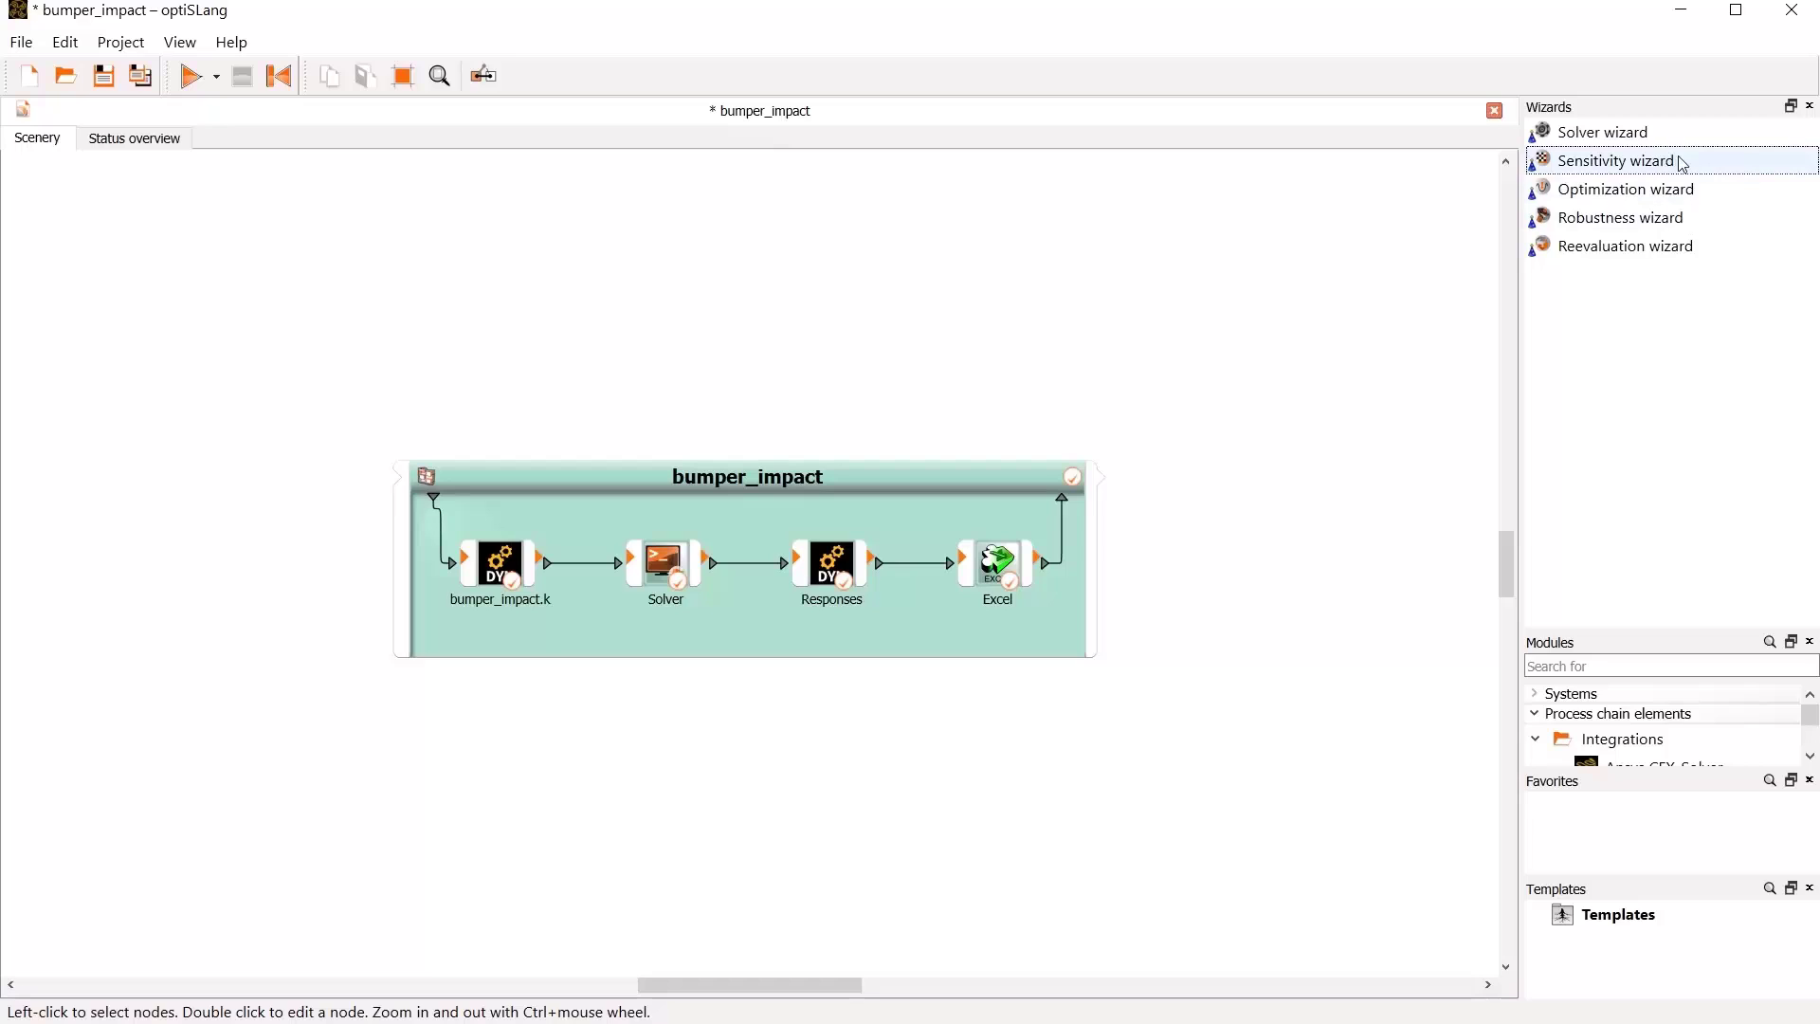
Step: Create an AMOP sensitivity system on bumper_impact, keeping default inputs, criteria and AMOP sampling
left_click_drag(1680, 159, 1039, 474)
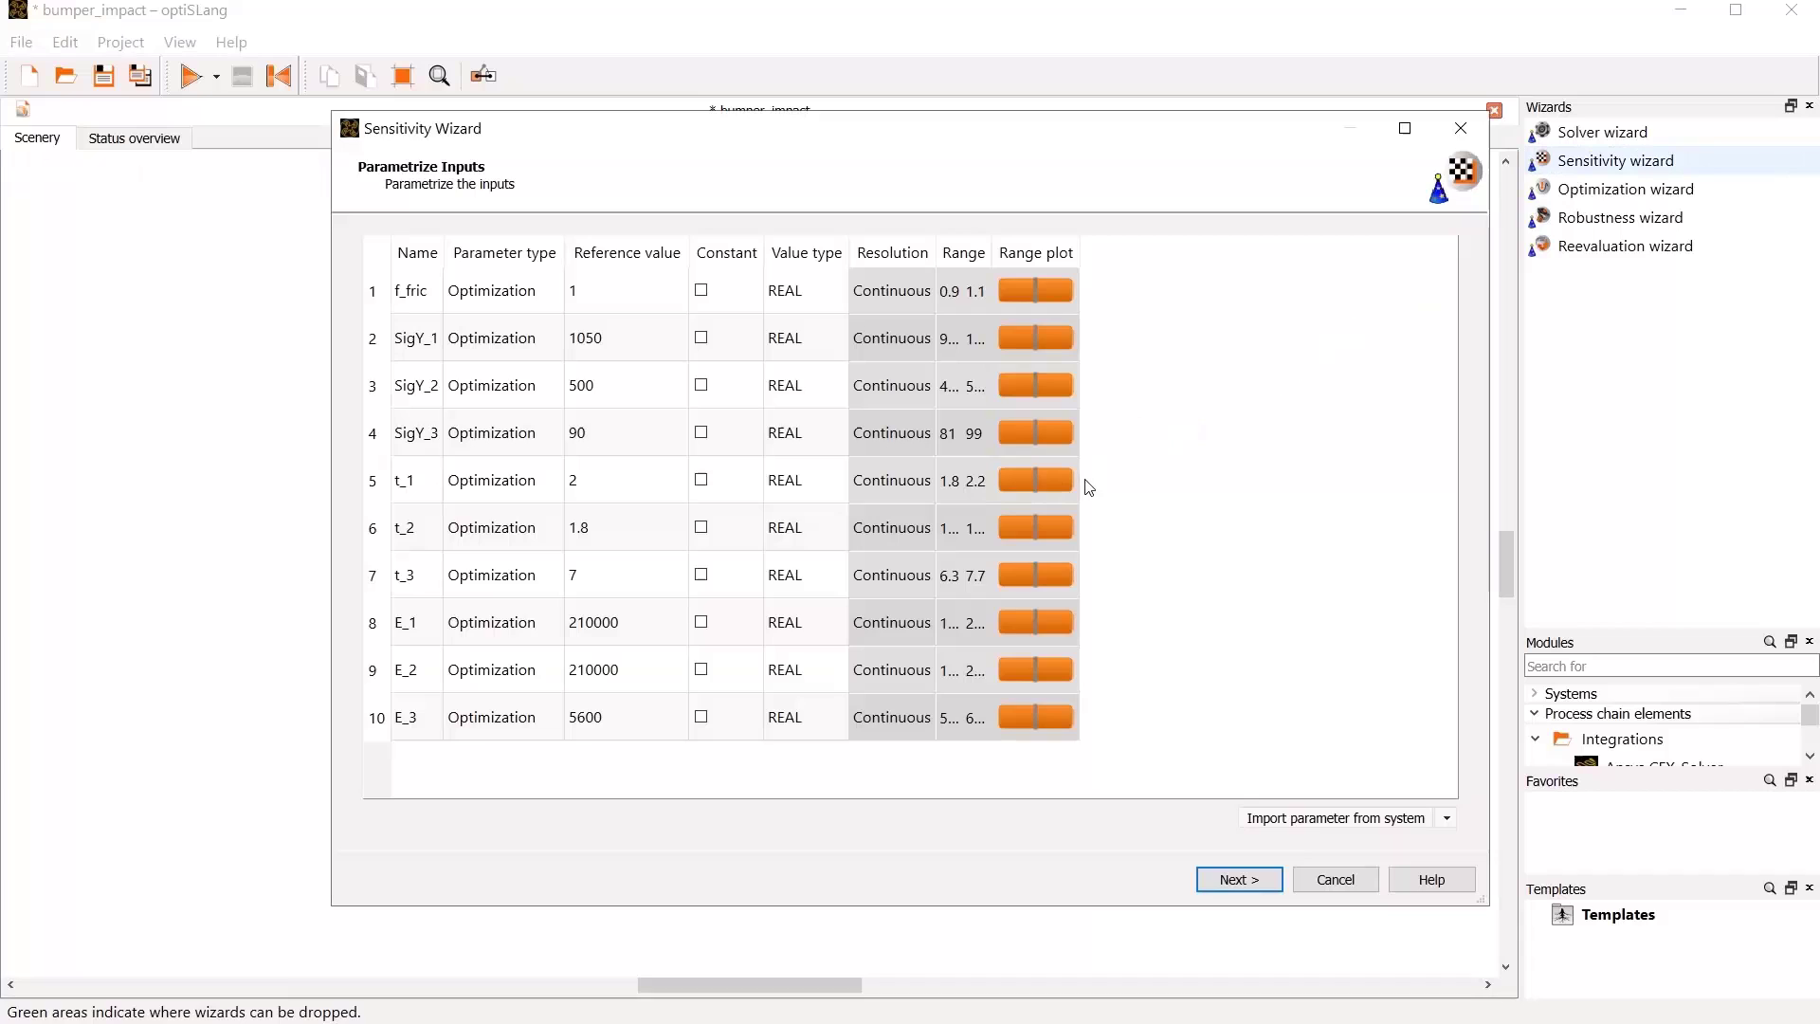
left_click(1242, 881)
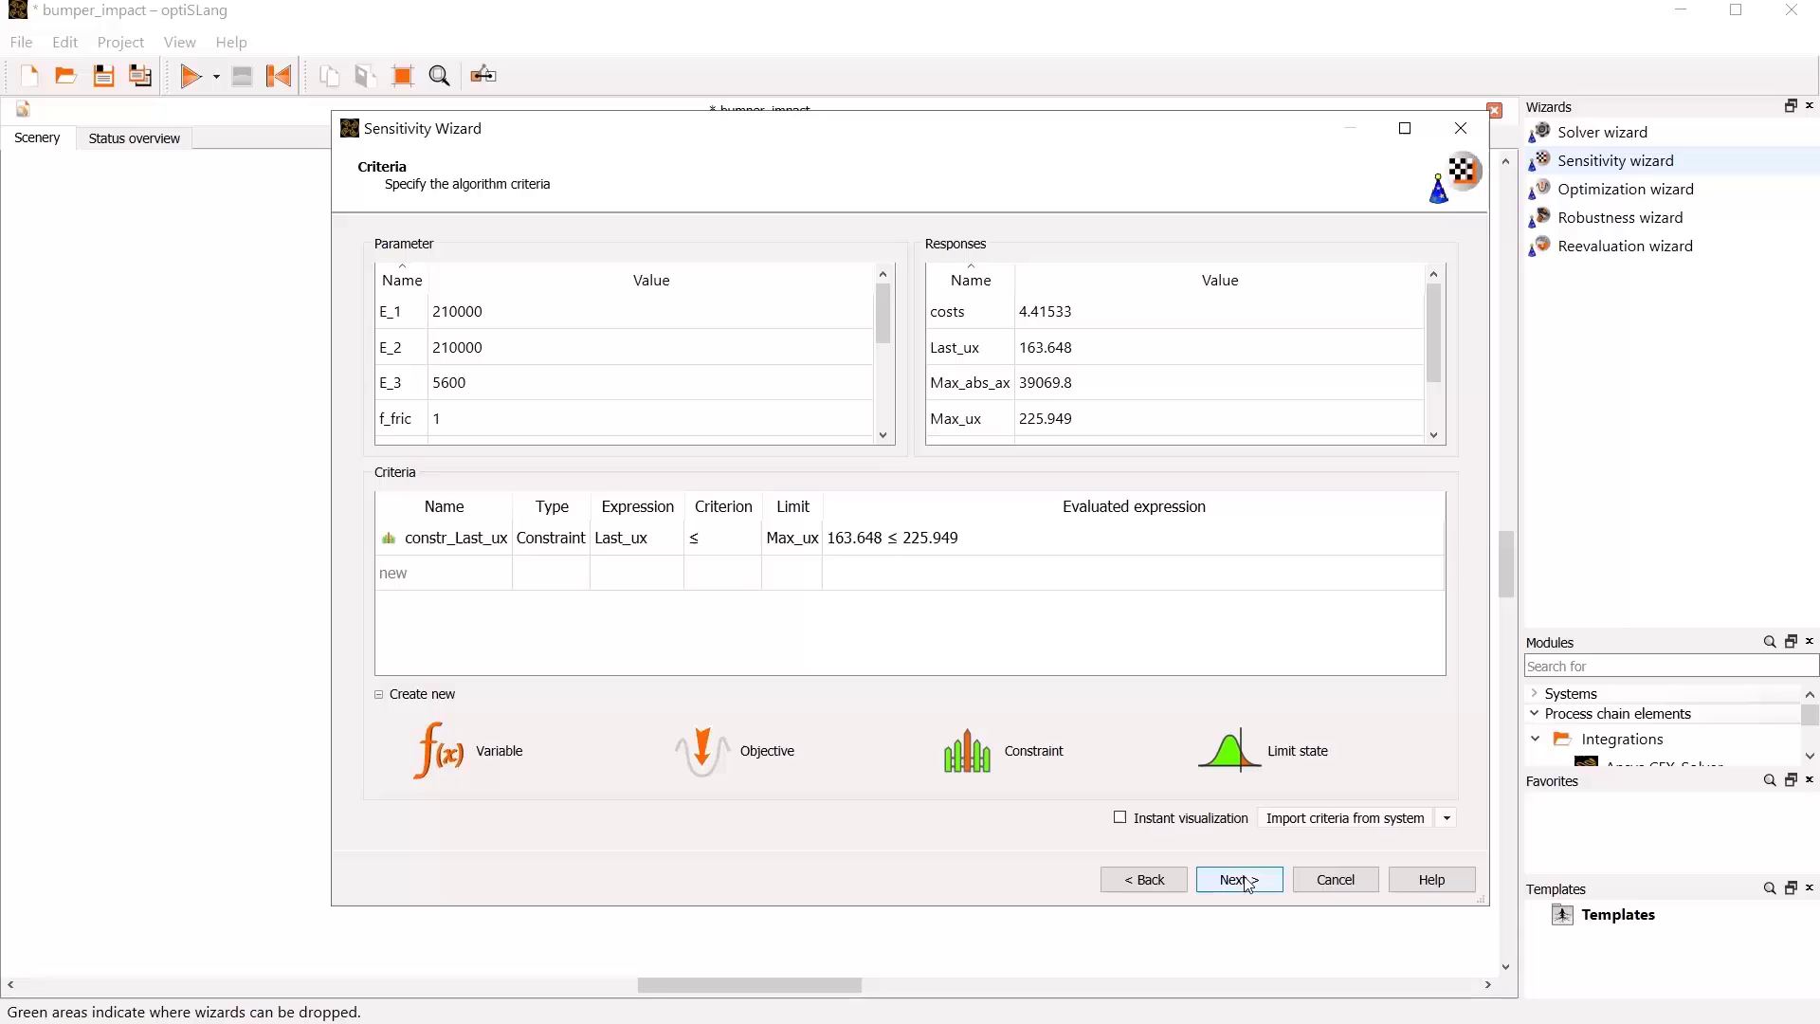
left_click(1248, 882)
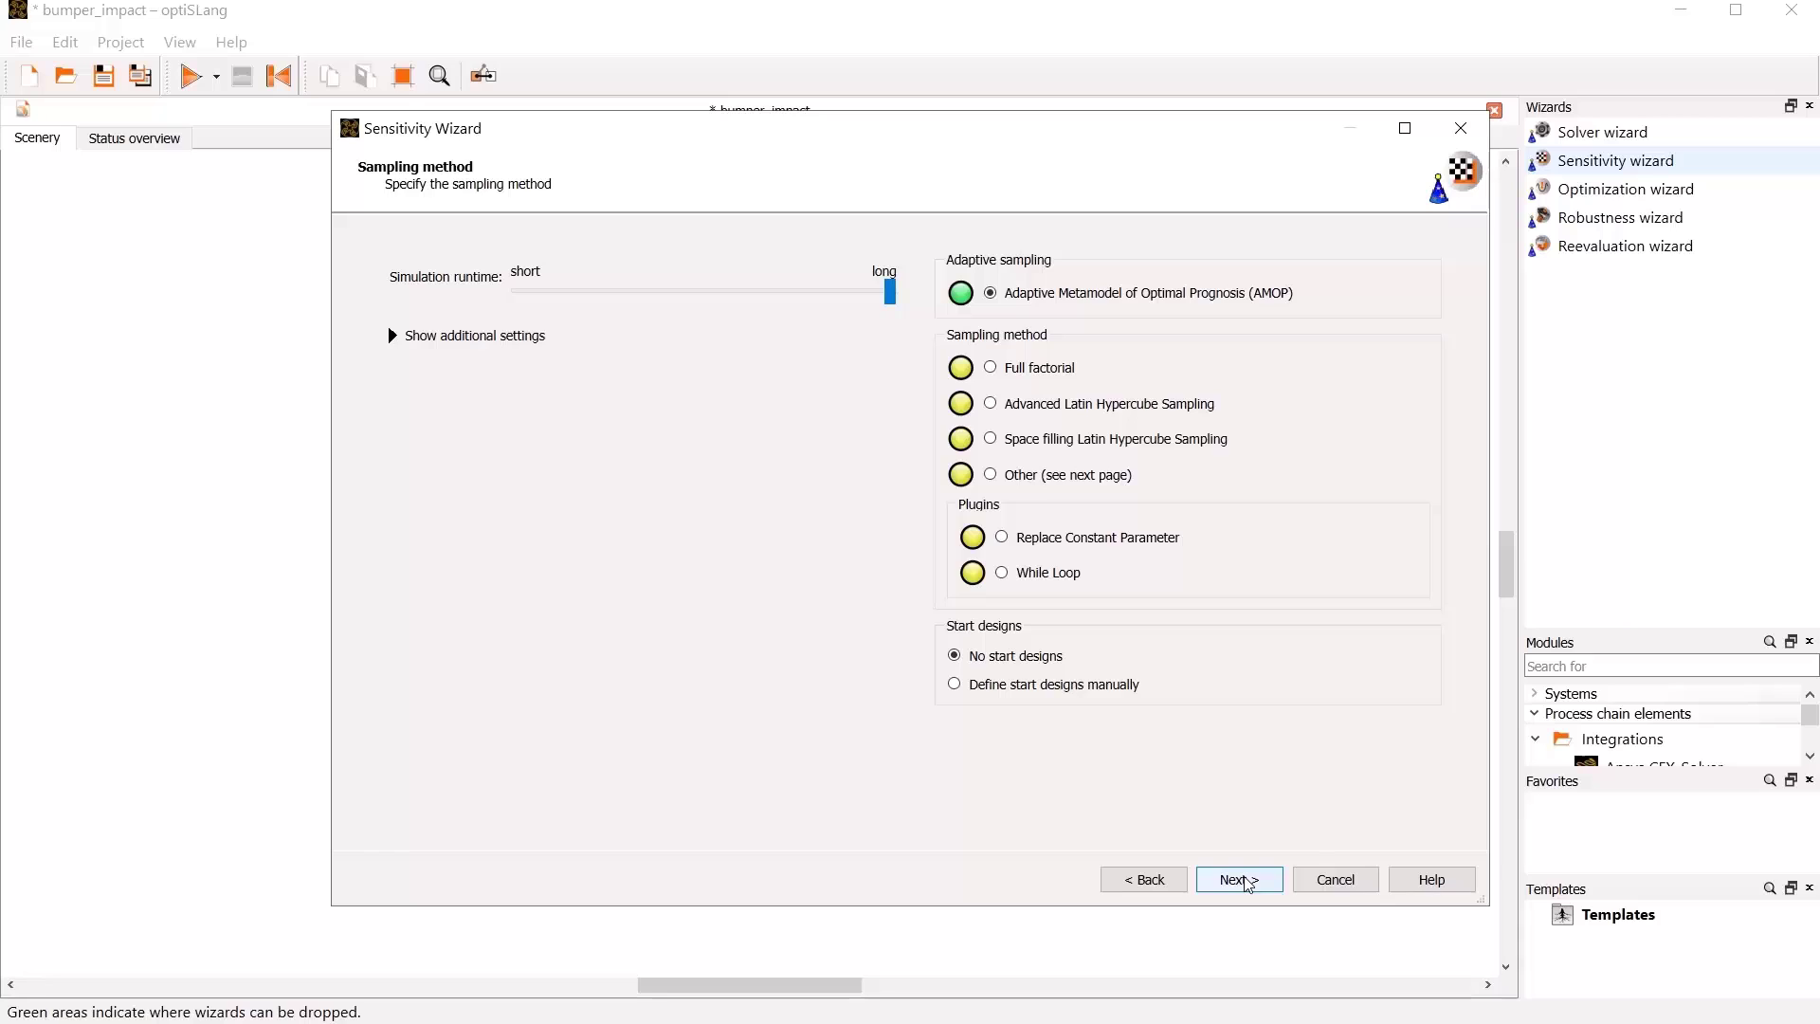
left_click(1245, 881)
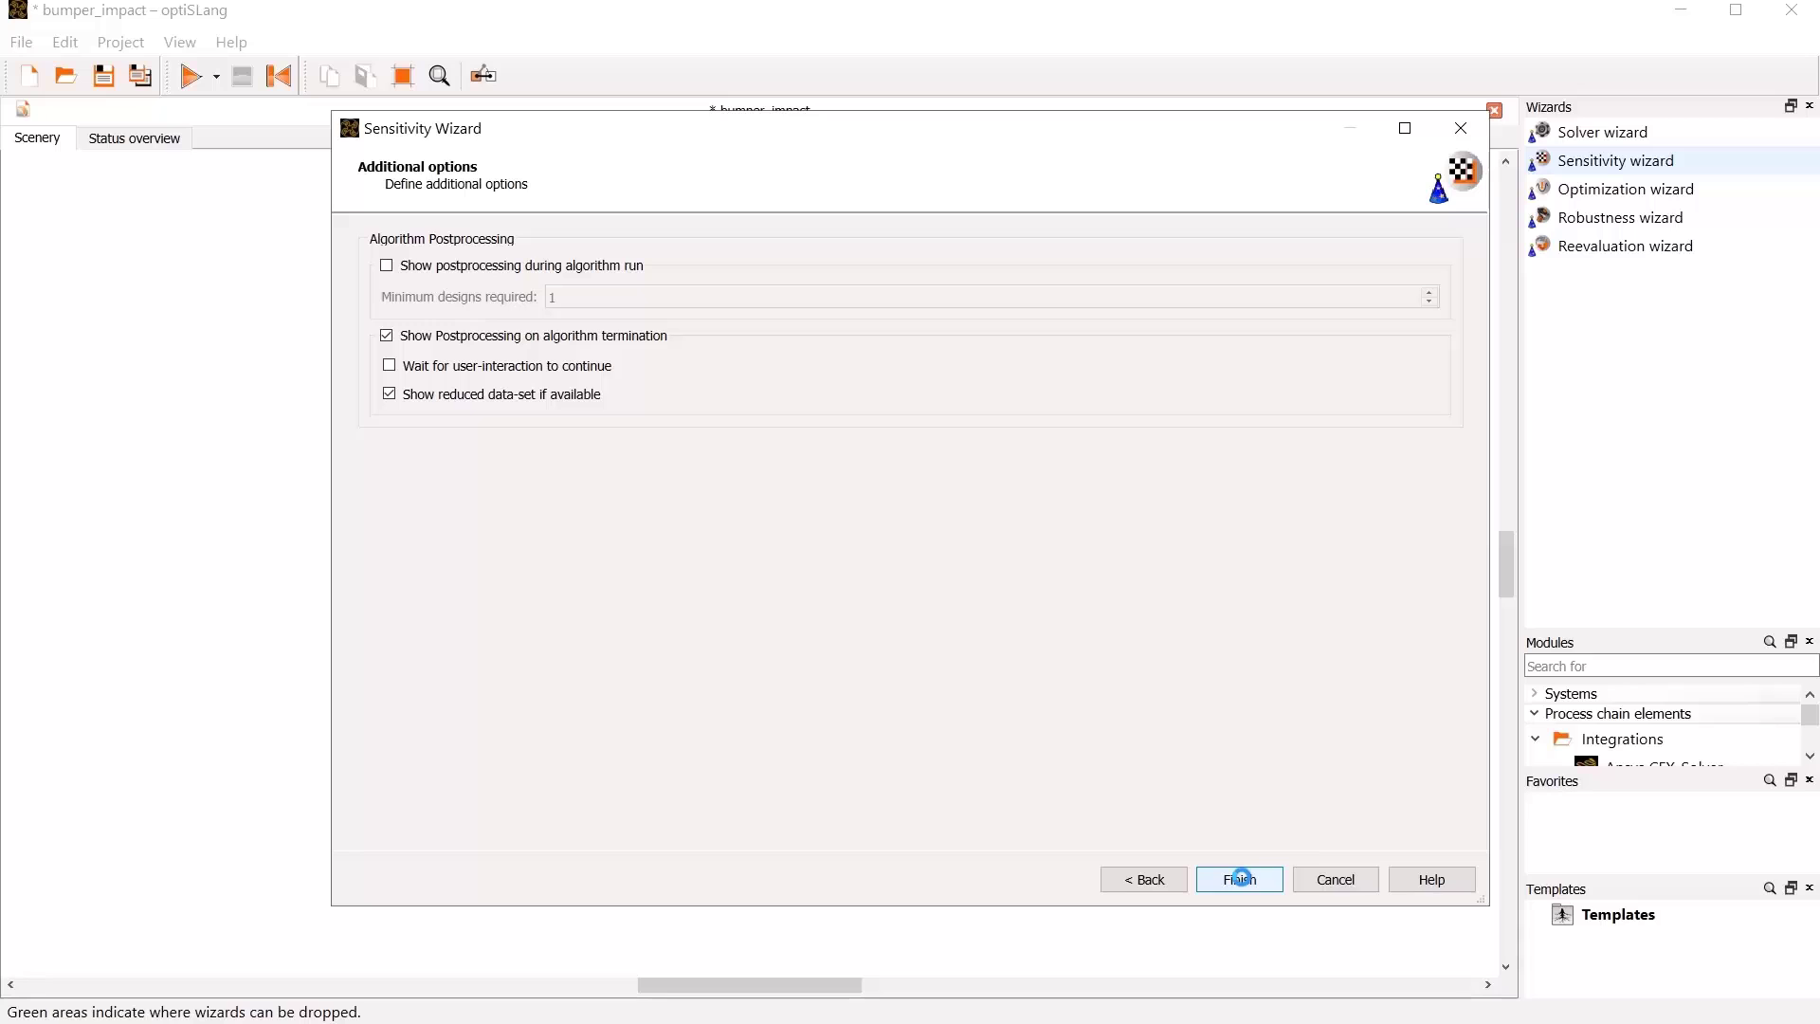
left_click(1242, 877)
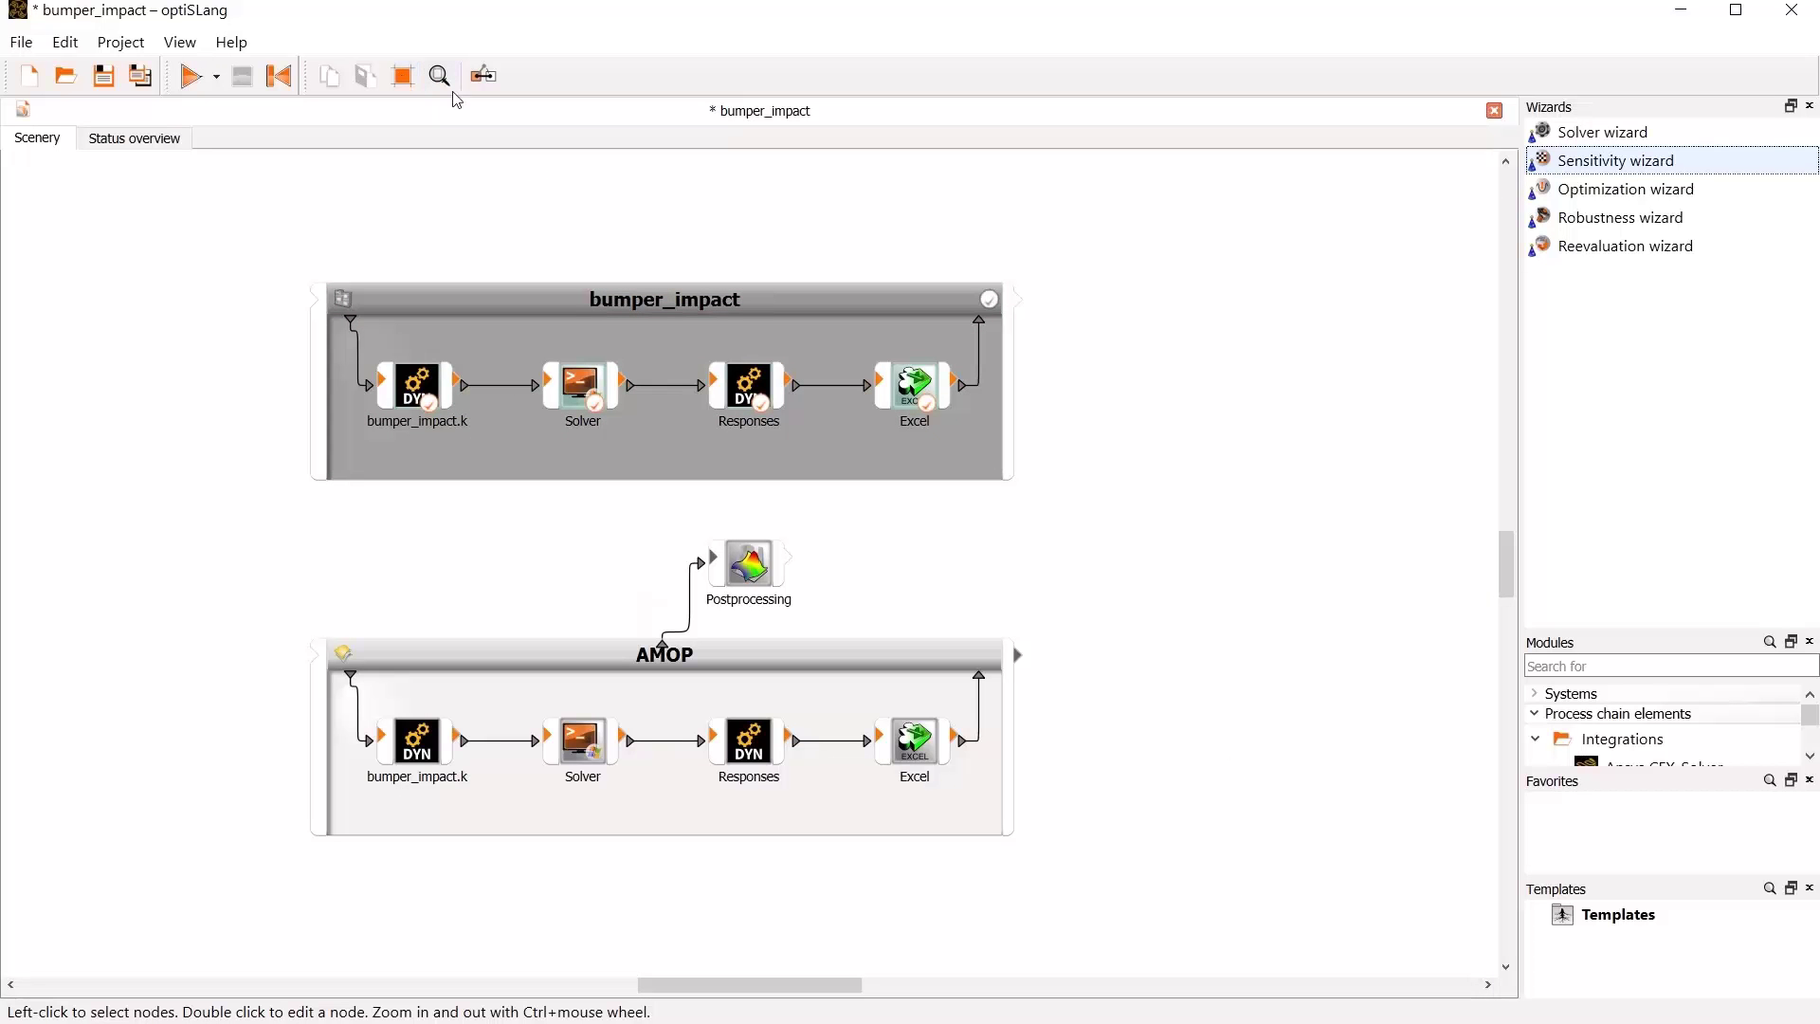
Step: Auto-arrange the scenery and open the AMOP system's advanced sampling settings
left_click(405, 83)
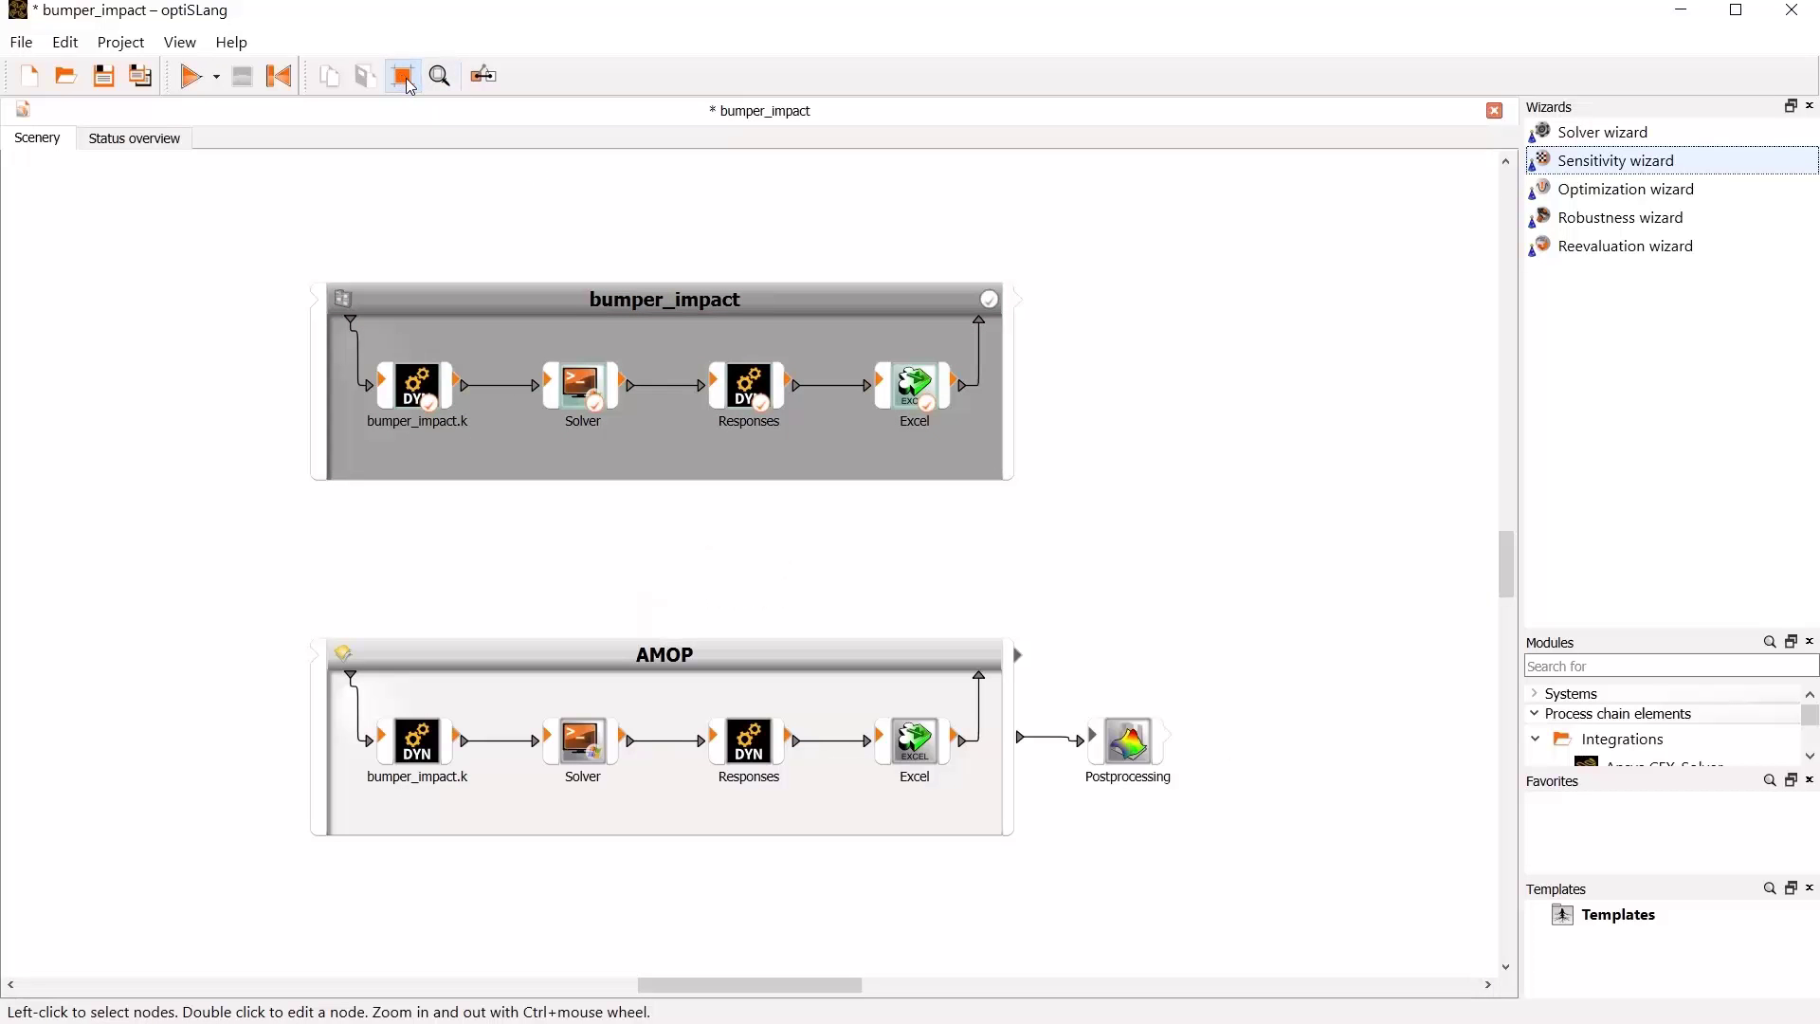
right_click(608, 655)
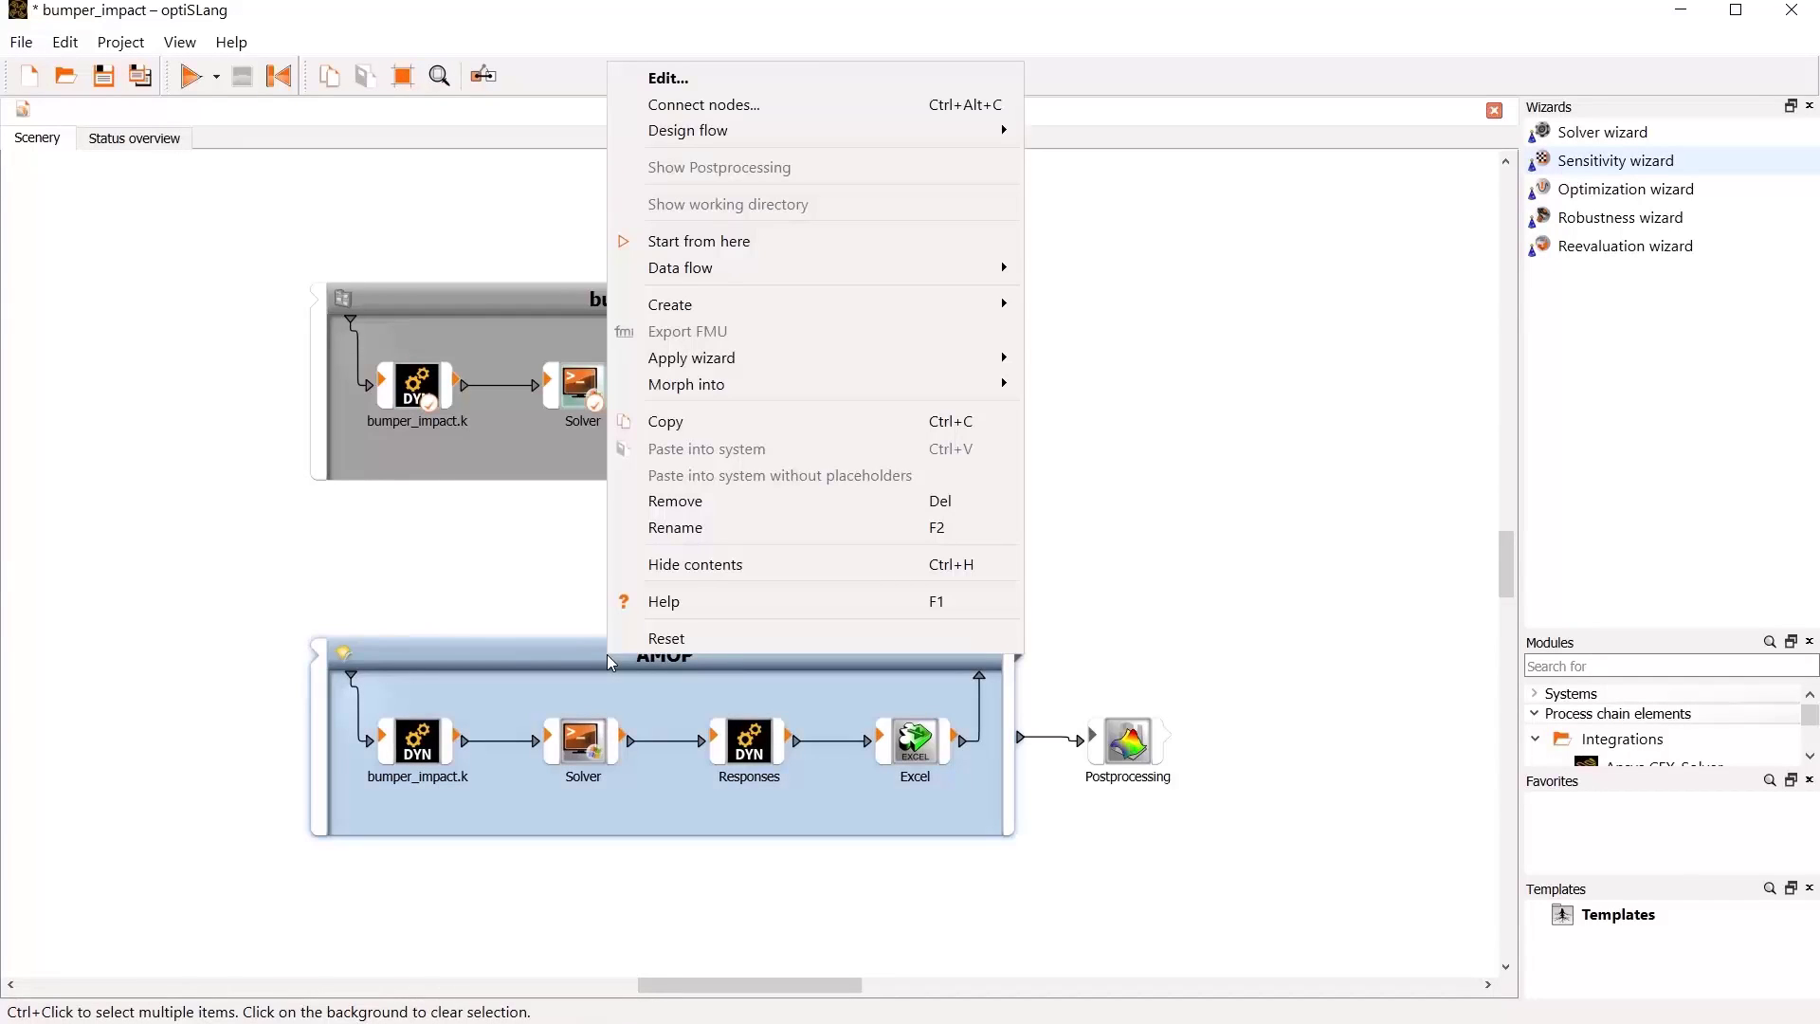
left_click(694, 85)
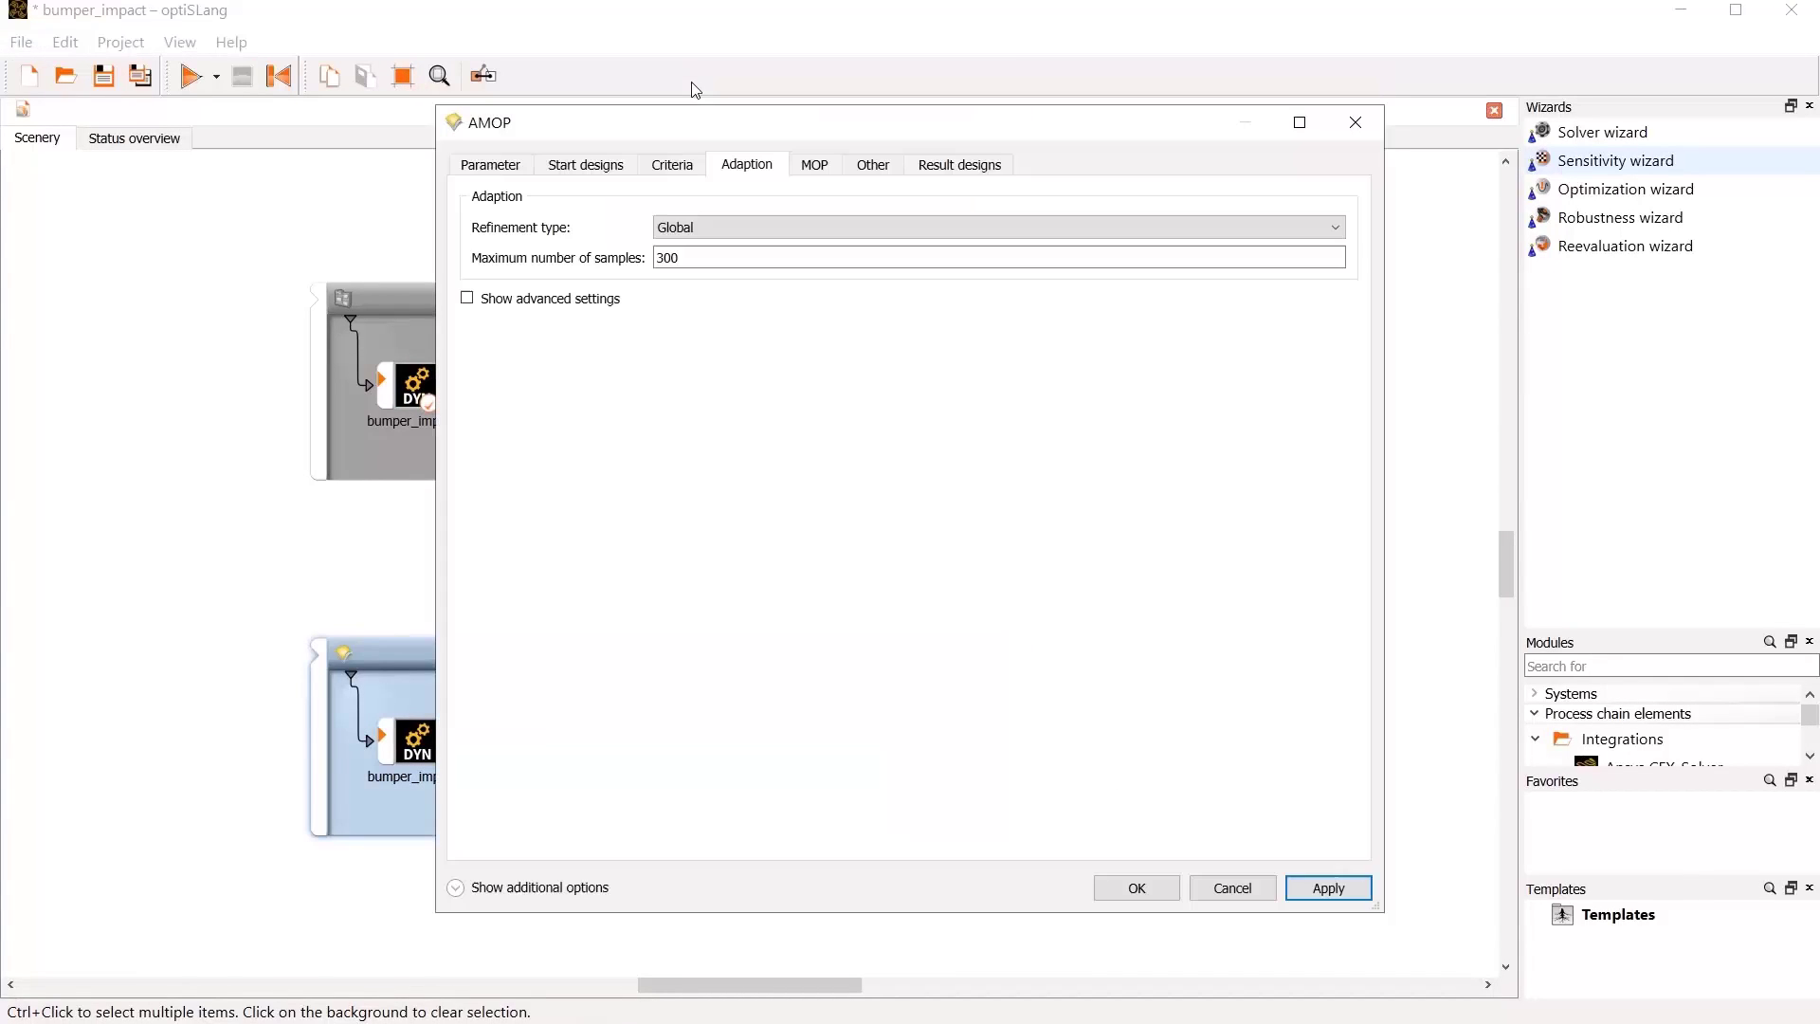
left_click(578, 300)
Step: Set start and refinement sample counts to 50 each, for 150 maximum samples, and apply
double_click(642, 408)
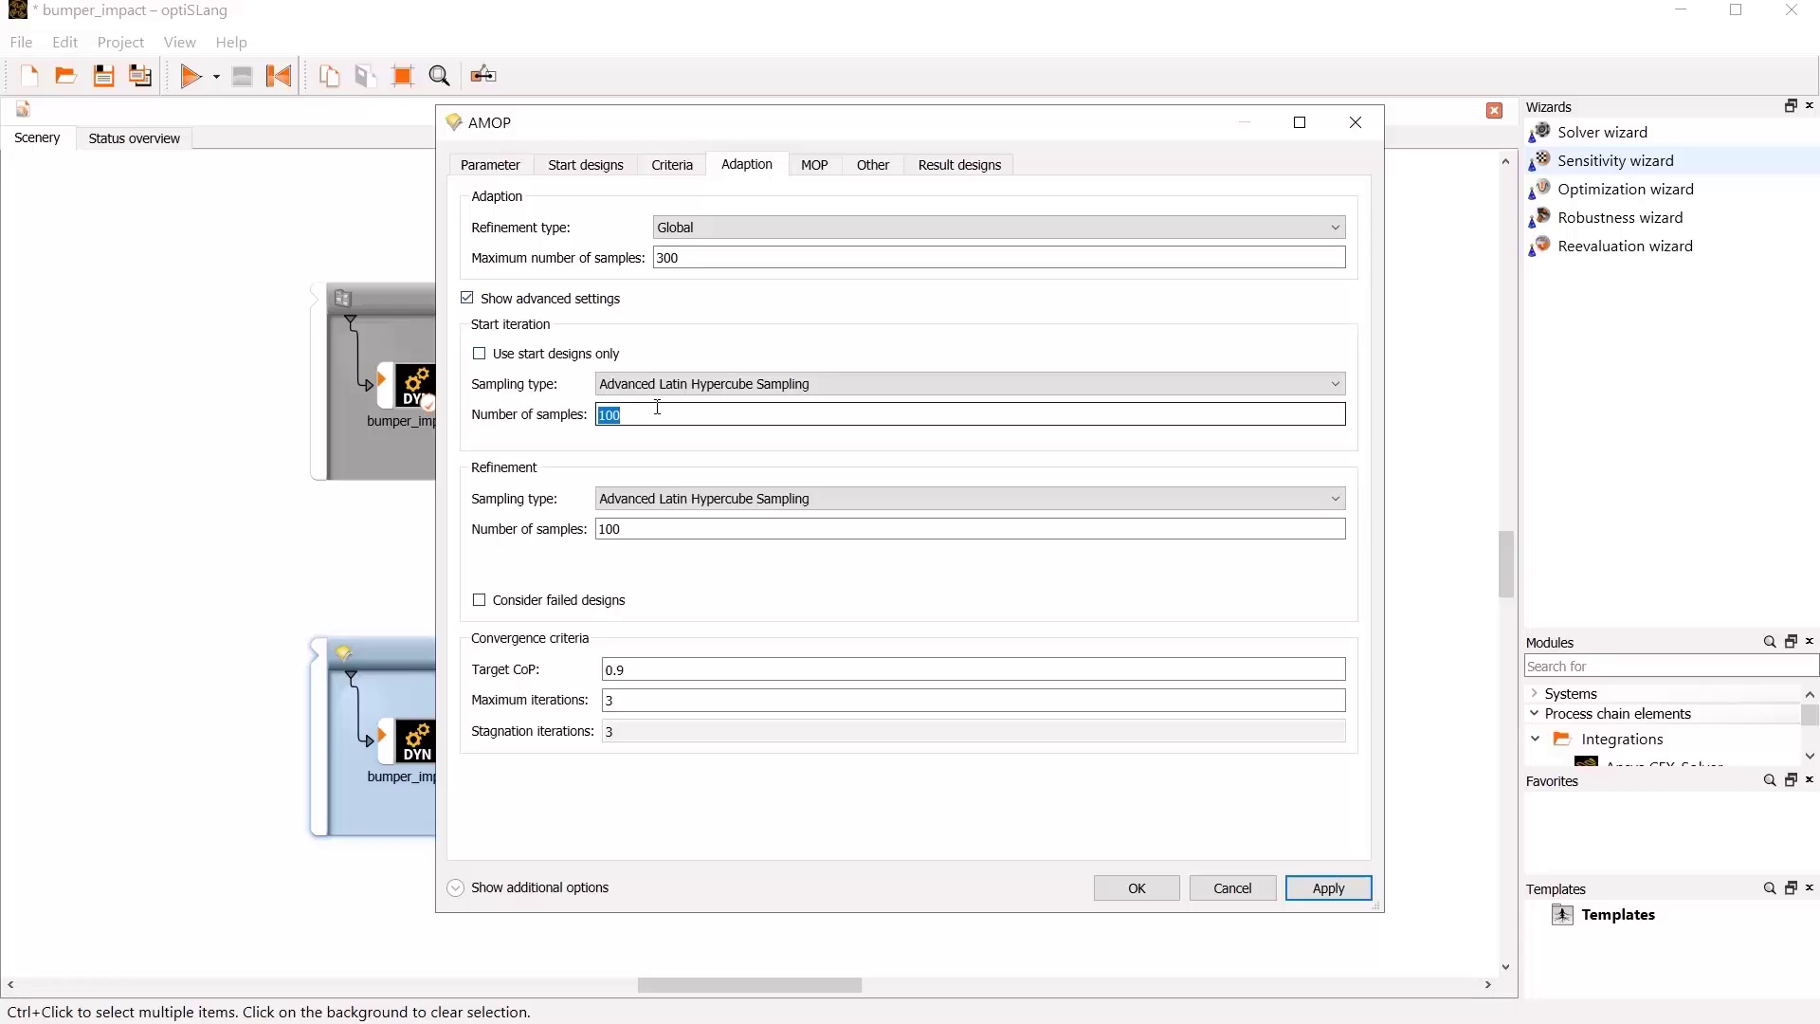
type("50")
left_click(682, 521)
double_click(691, 522)
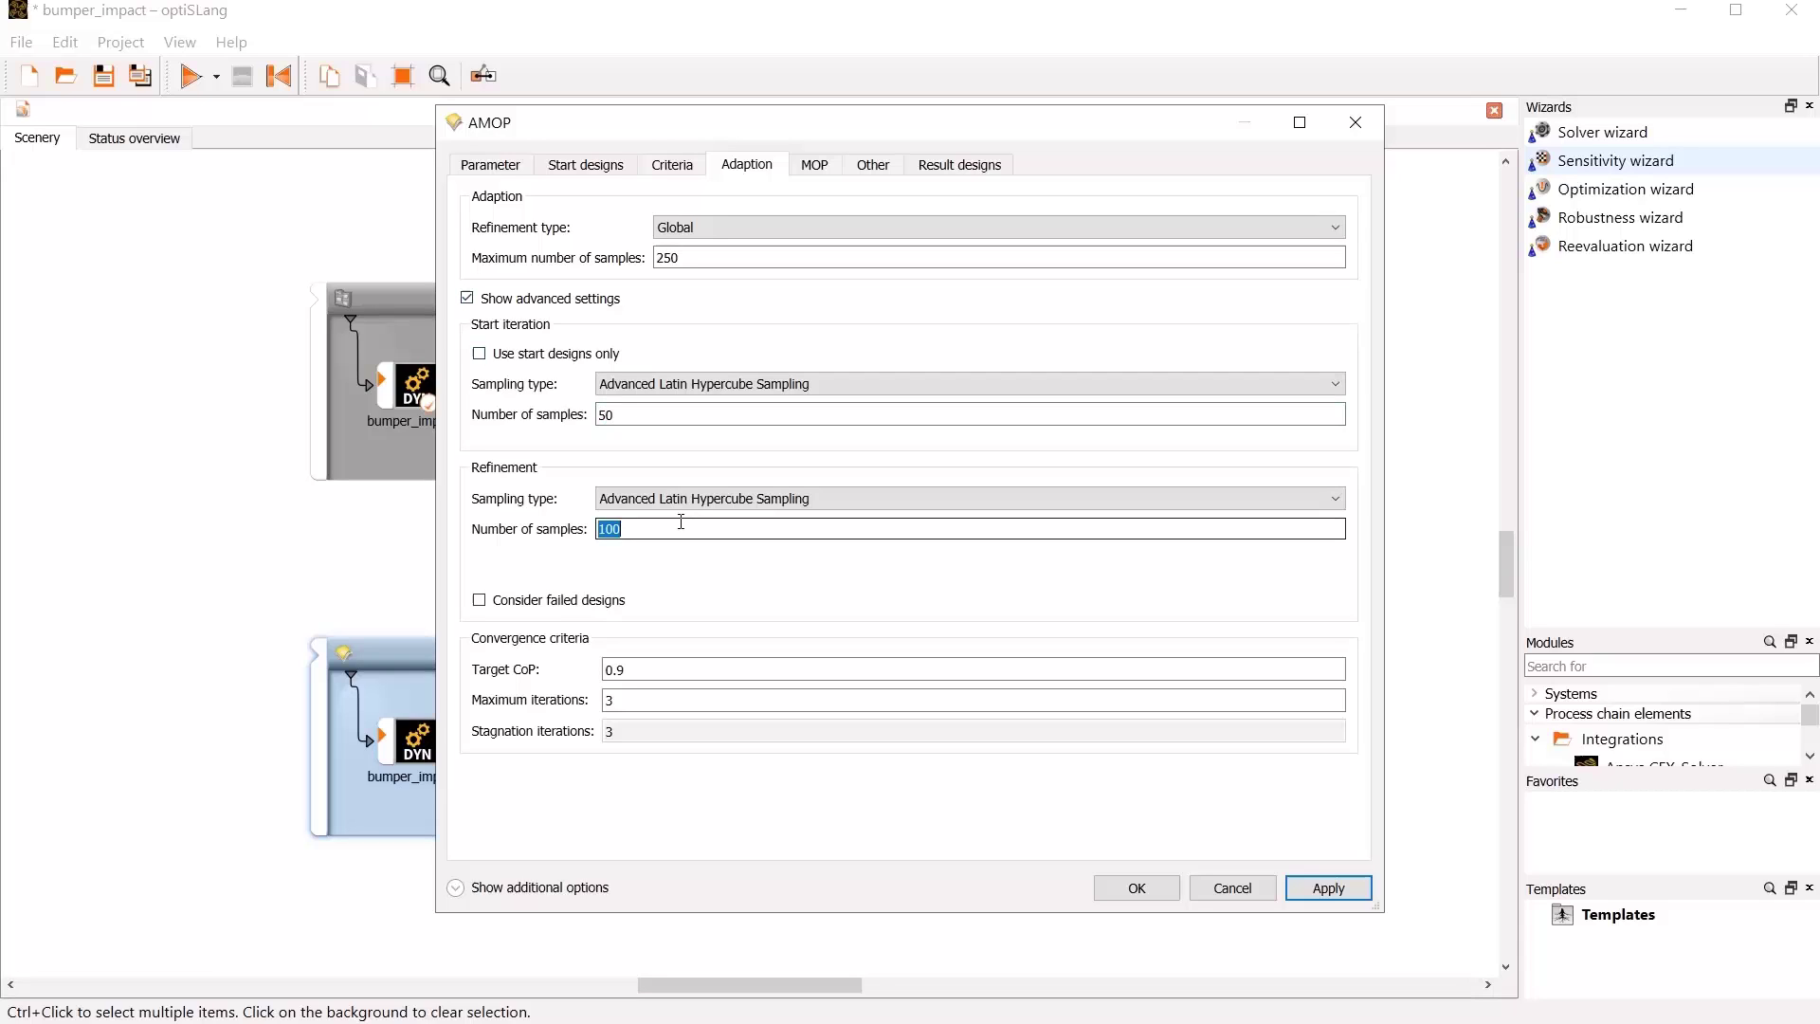
type("50")
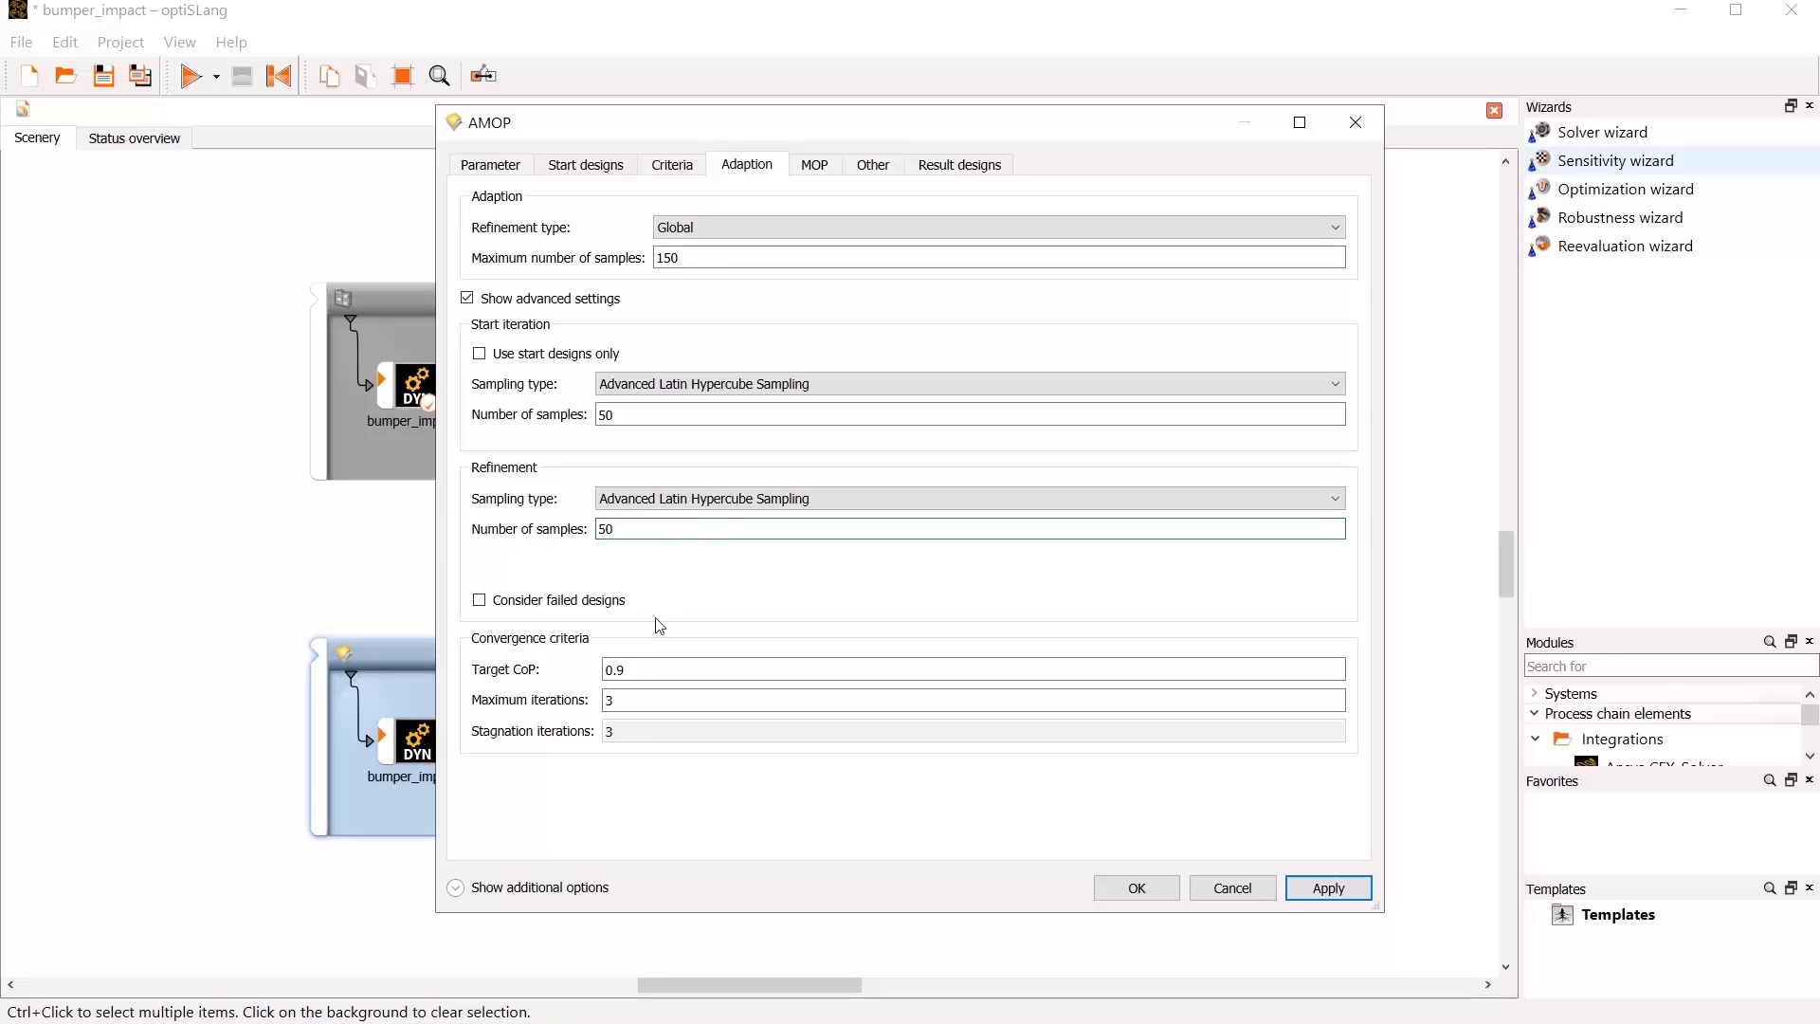
left_click(653, 699)
double_click(653, 699)
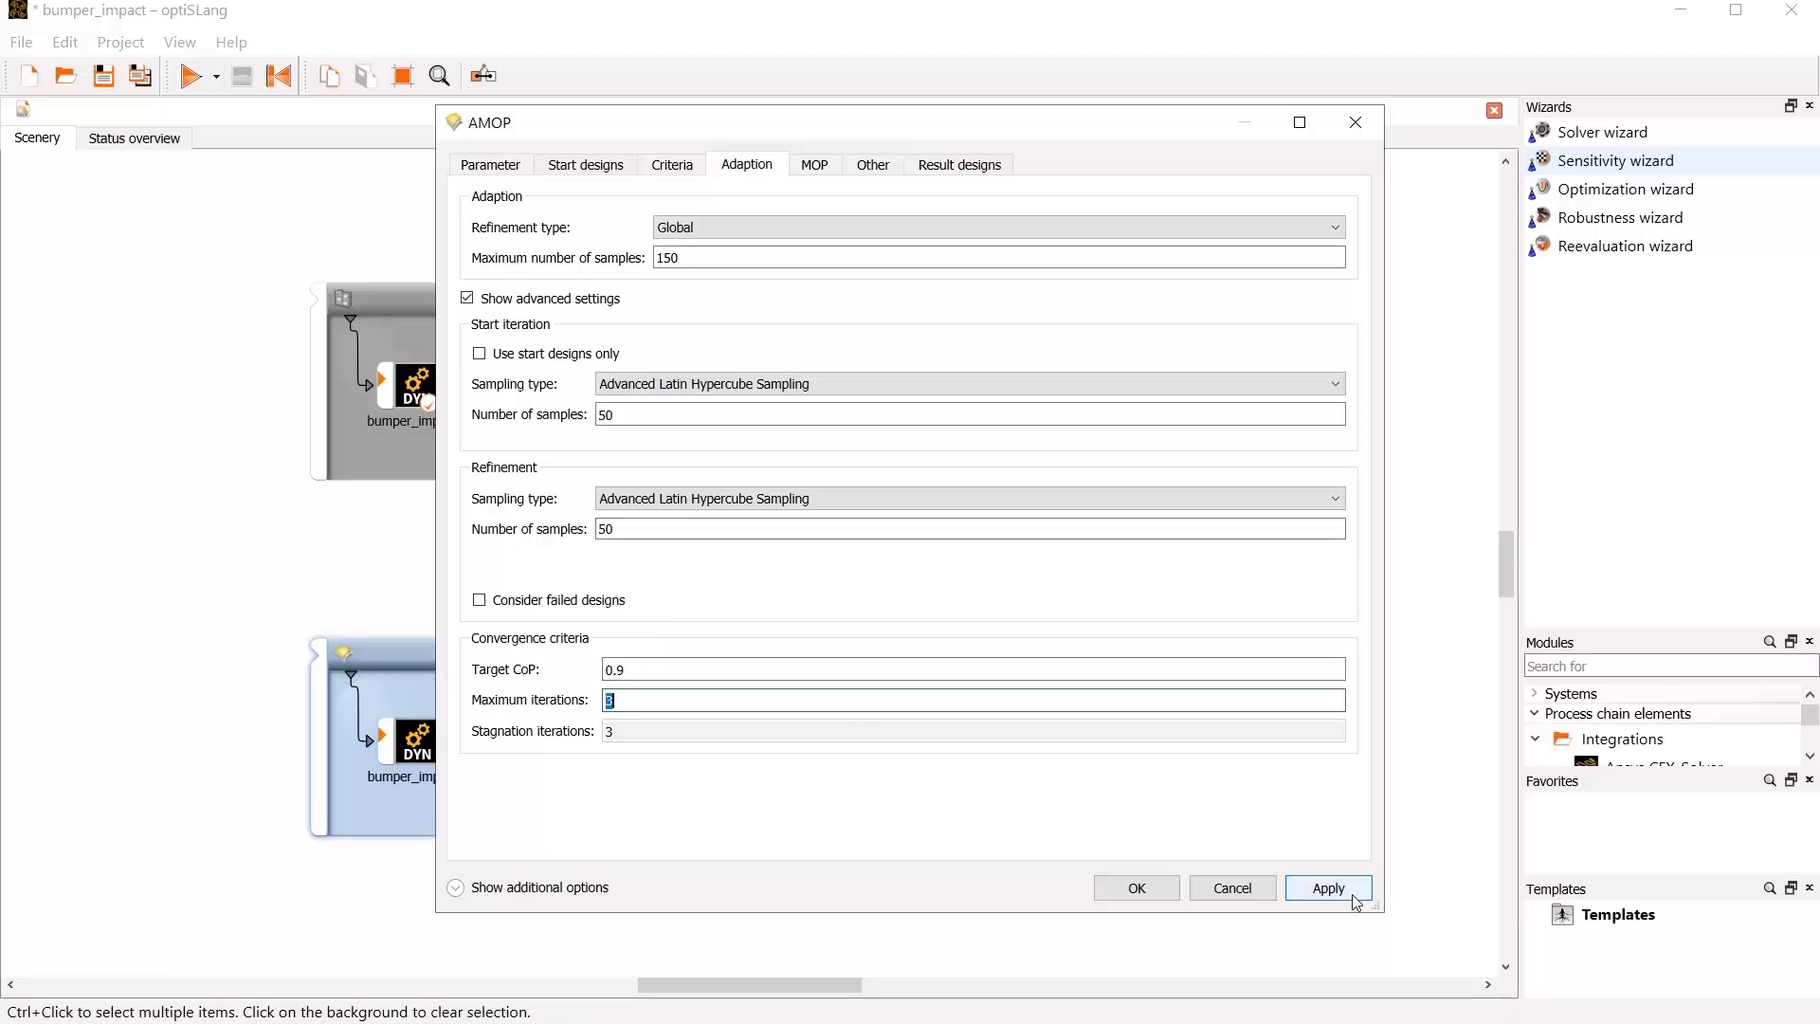
left_click(665, 257)
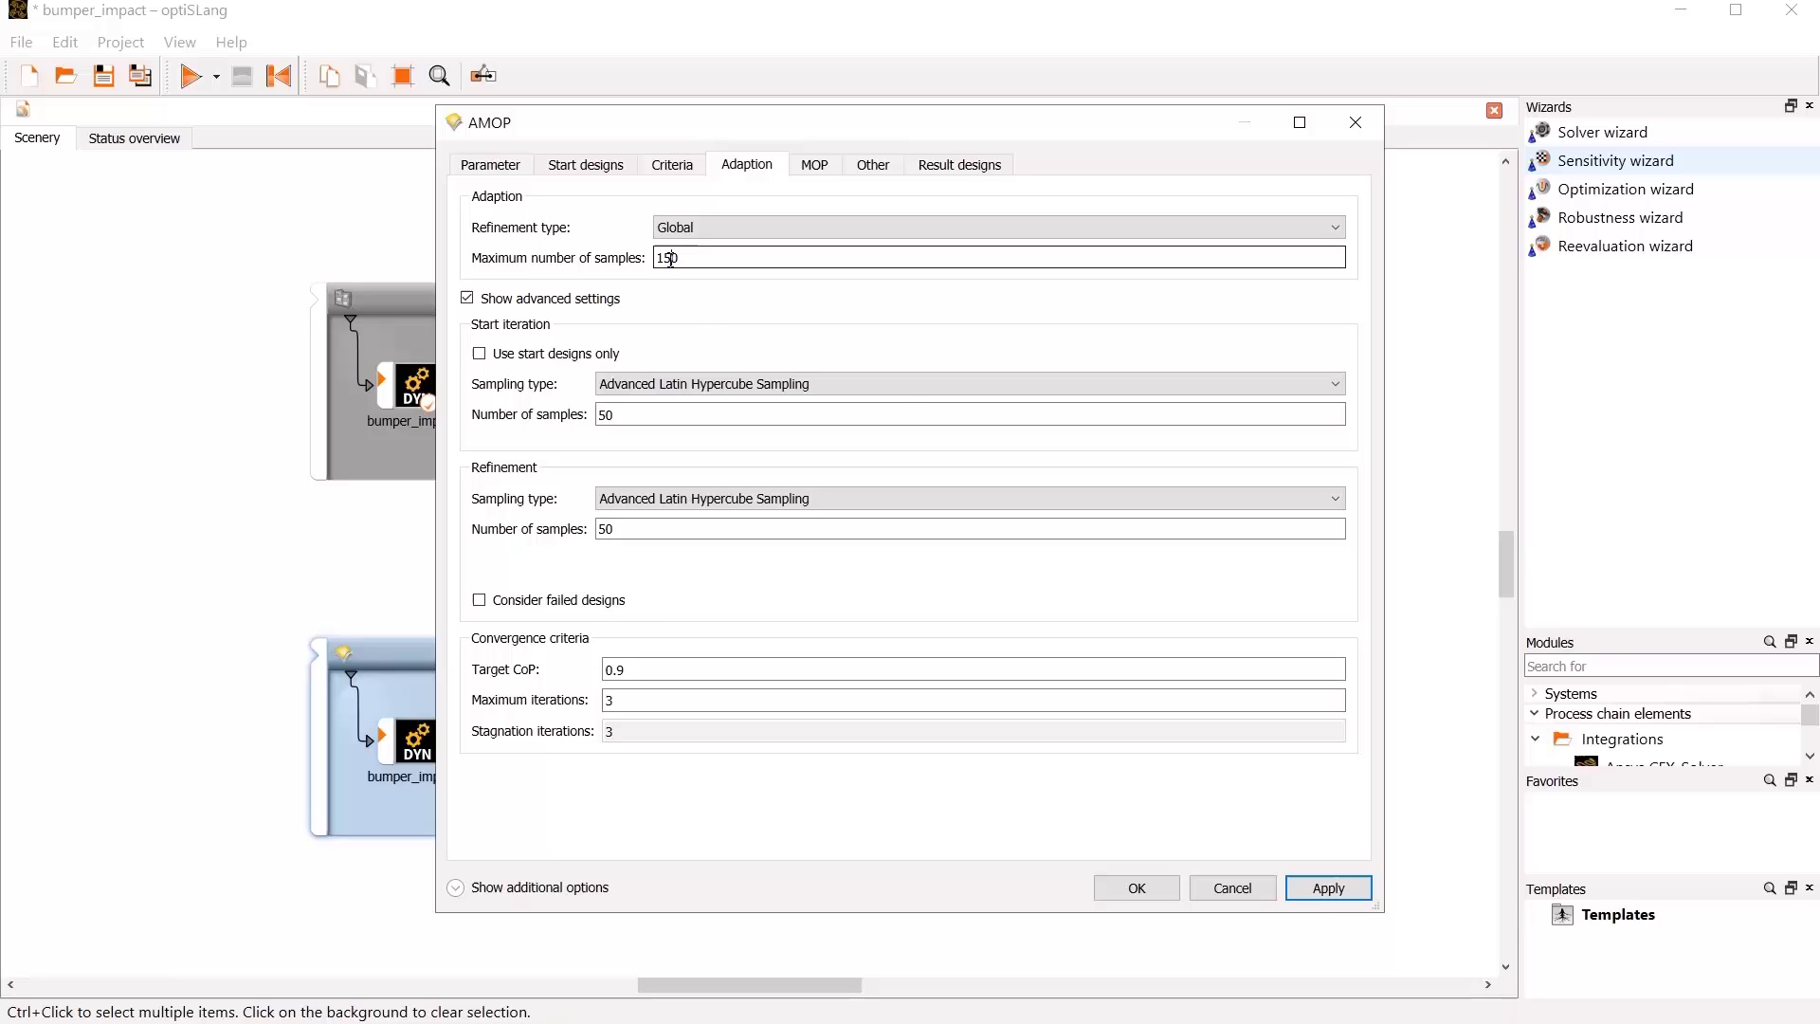
left_click(1311, 896)
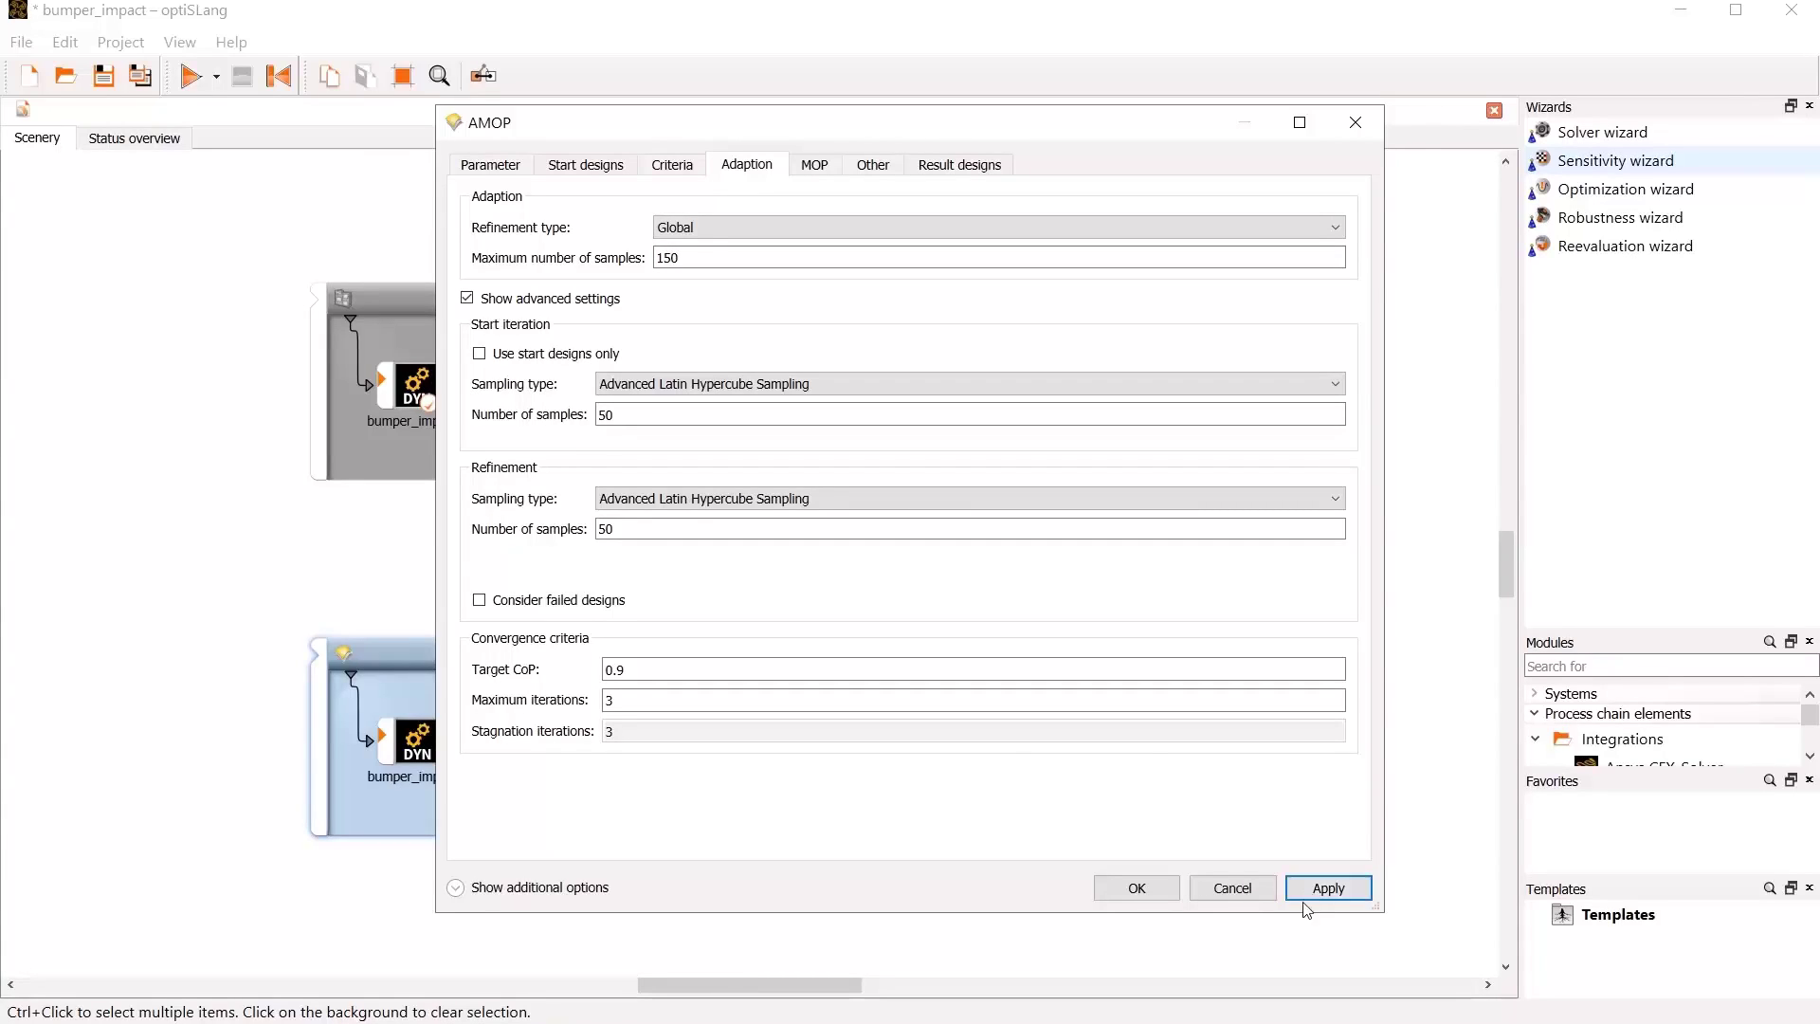
left_click(1138, 888)
Step: Set the AMOP Solver node's Maximum in parallel to 10 and confirm
right_click(592, 739)
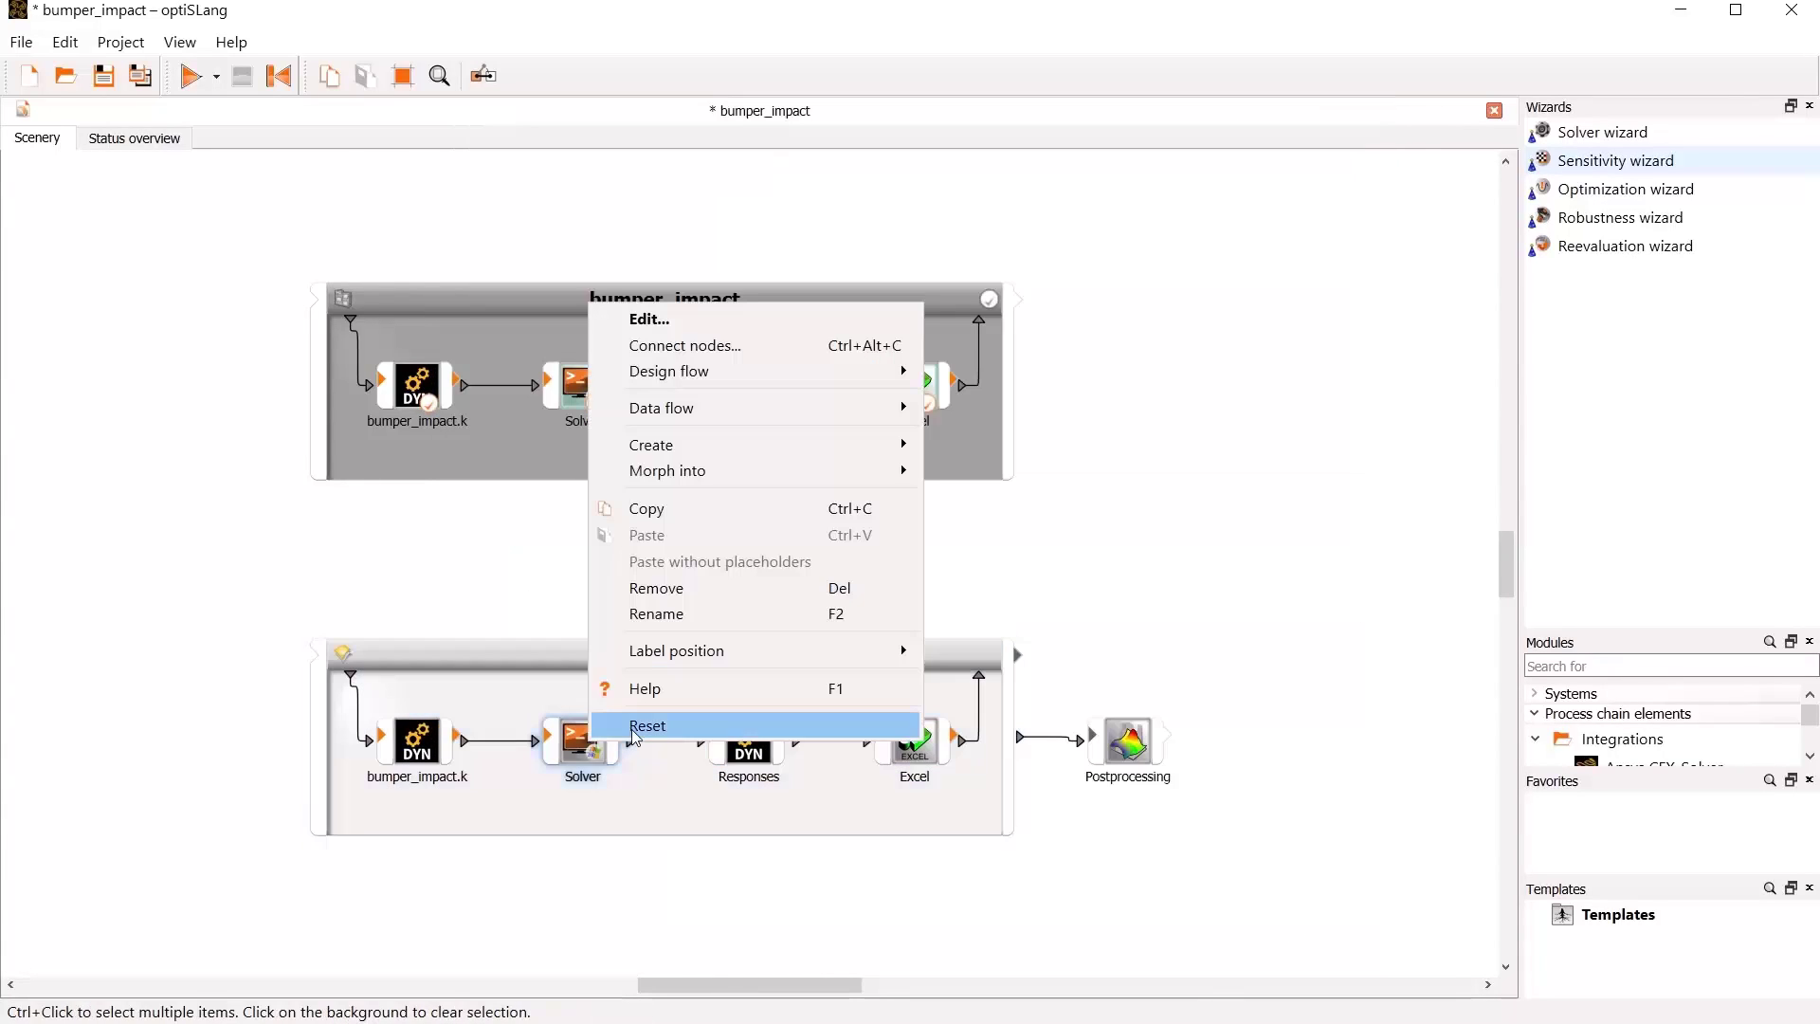
left_click(635, 320)
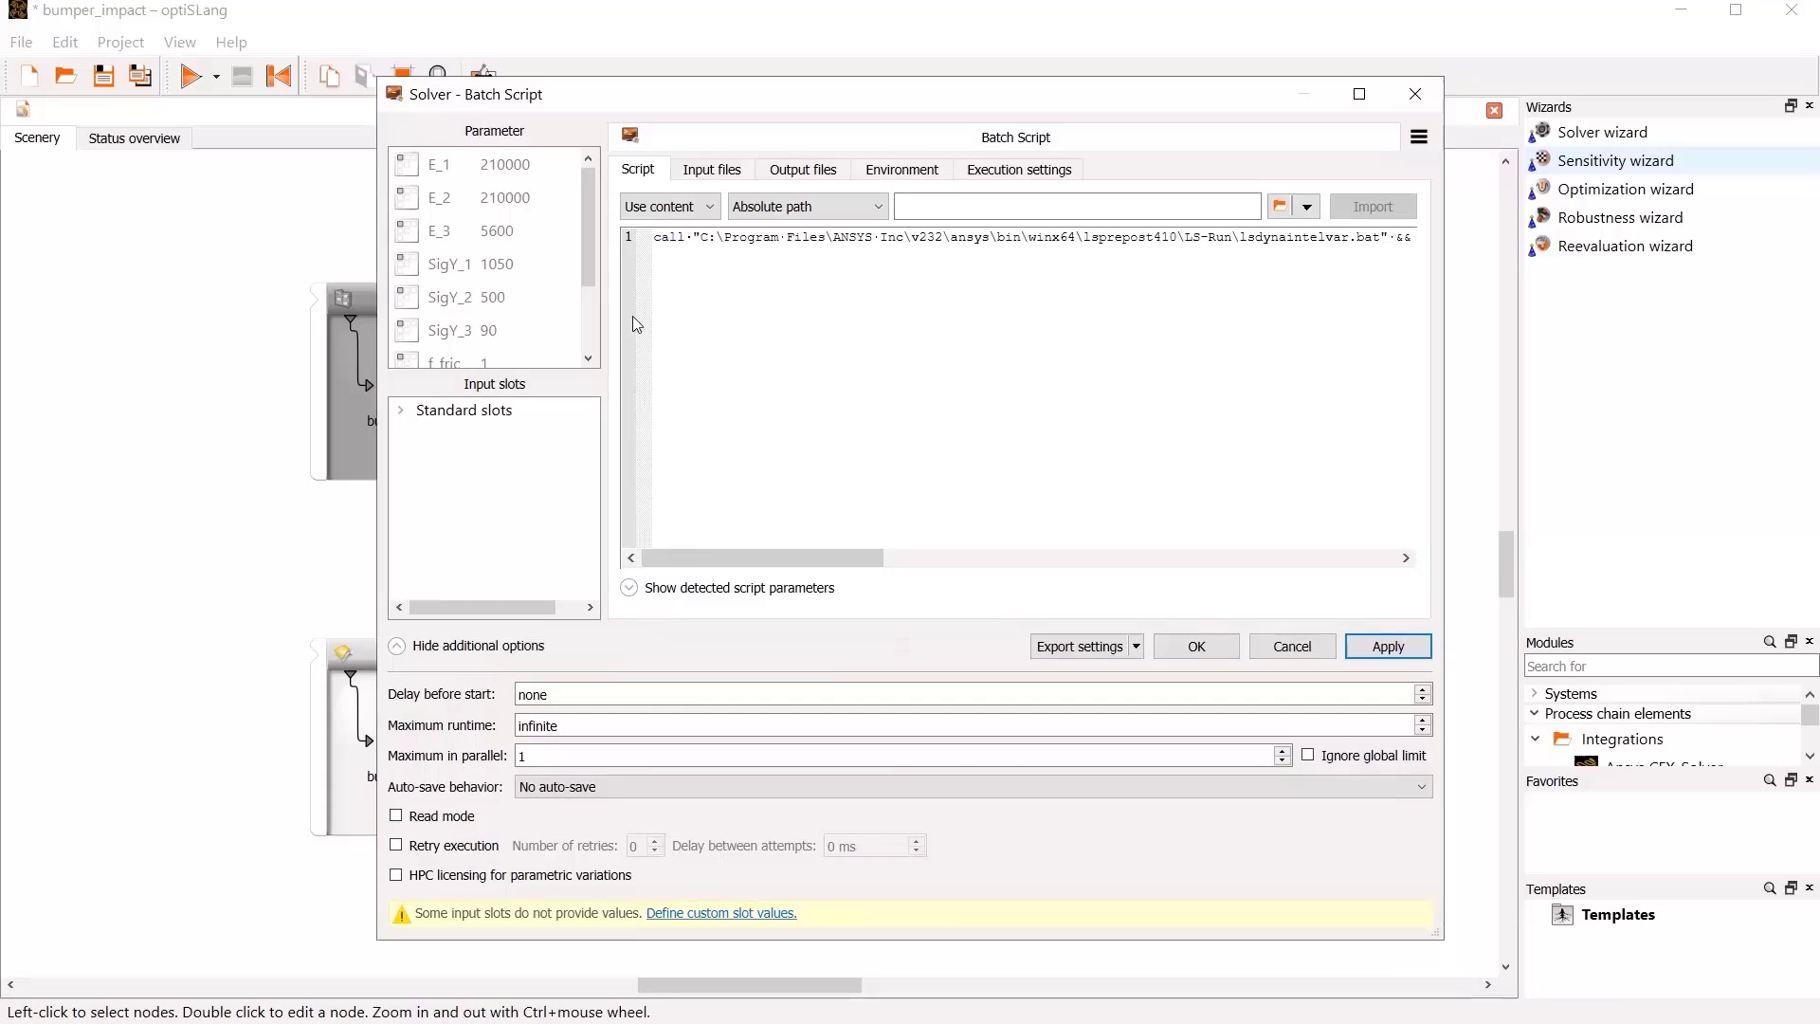
left_click(569, 756)
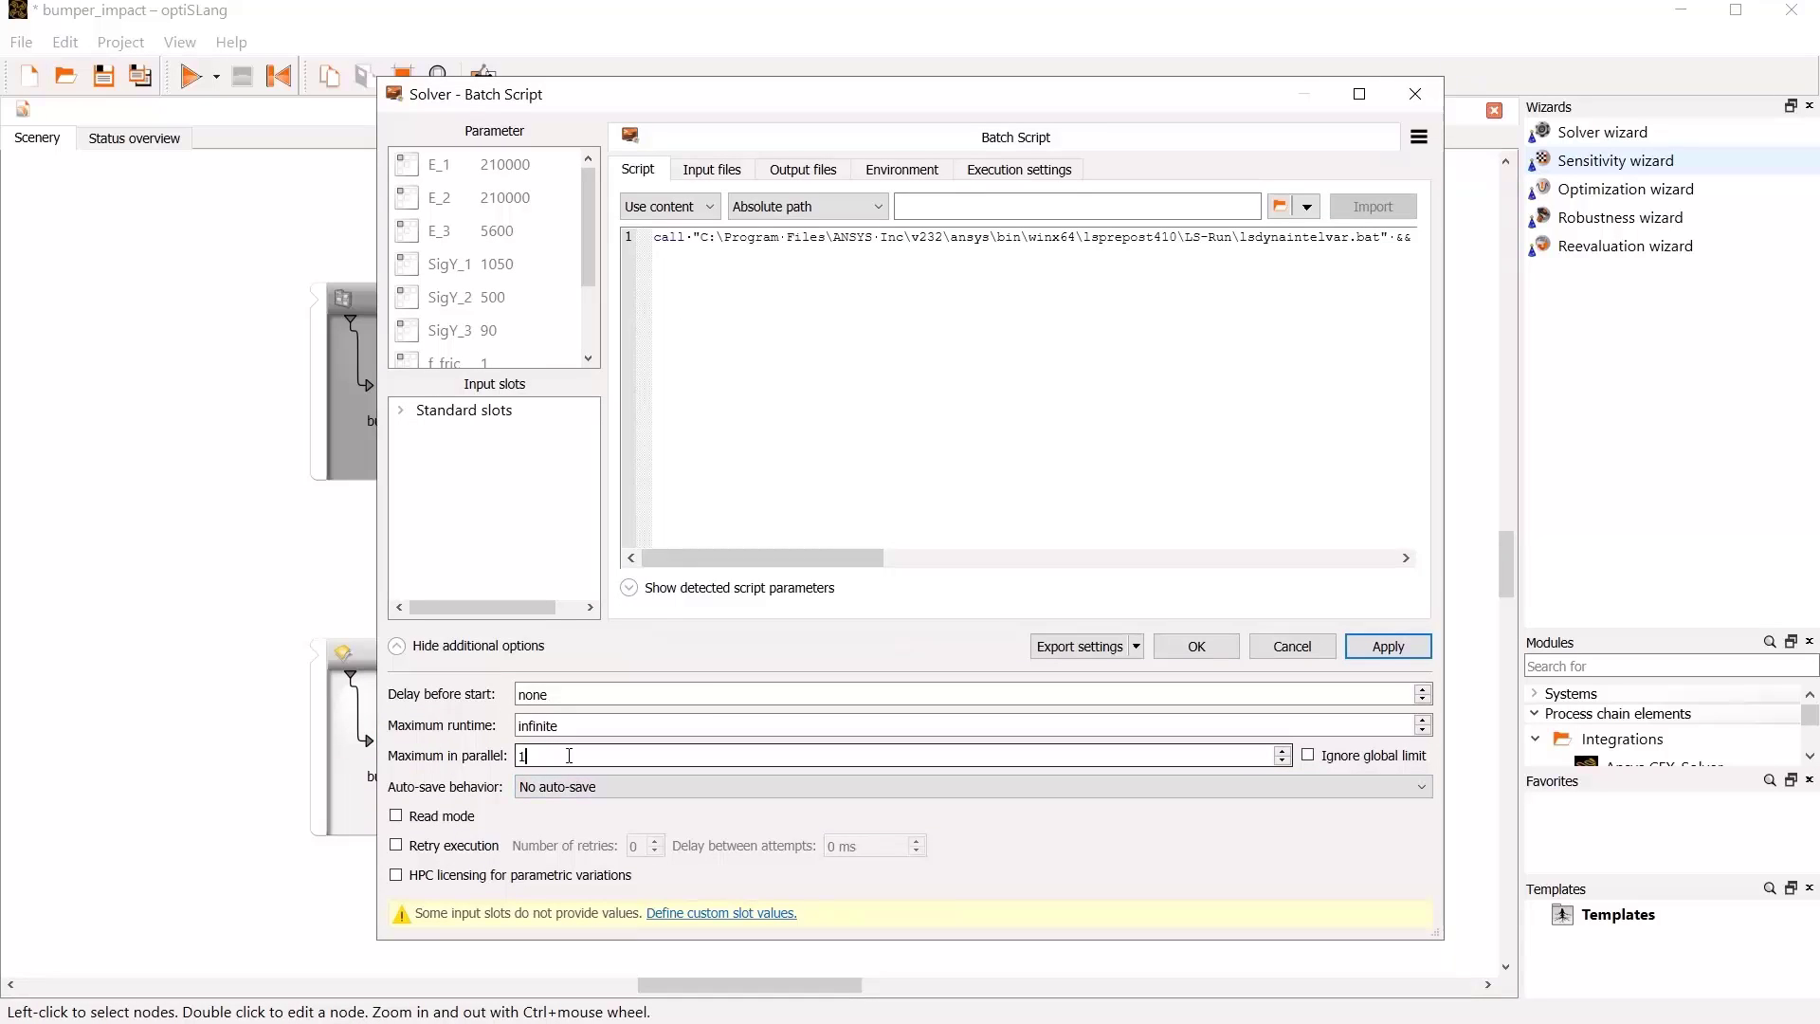
type("0")
left_click(569, 696)
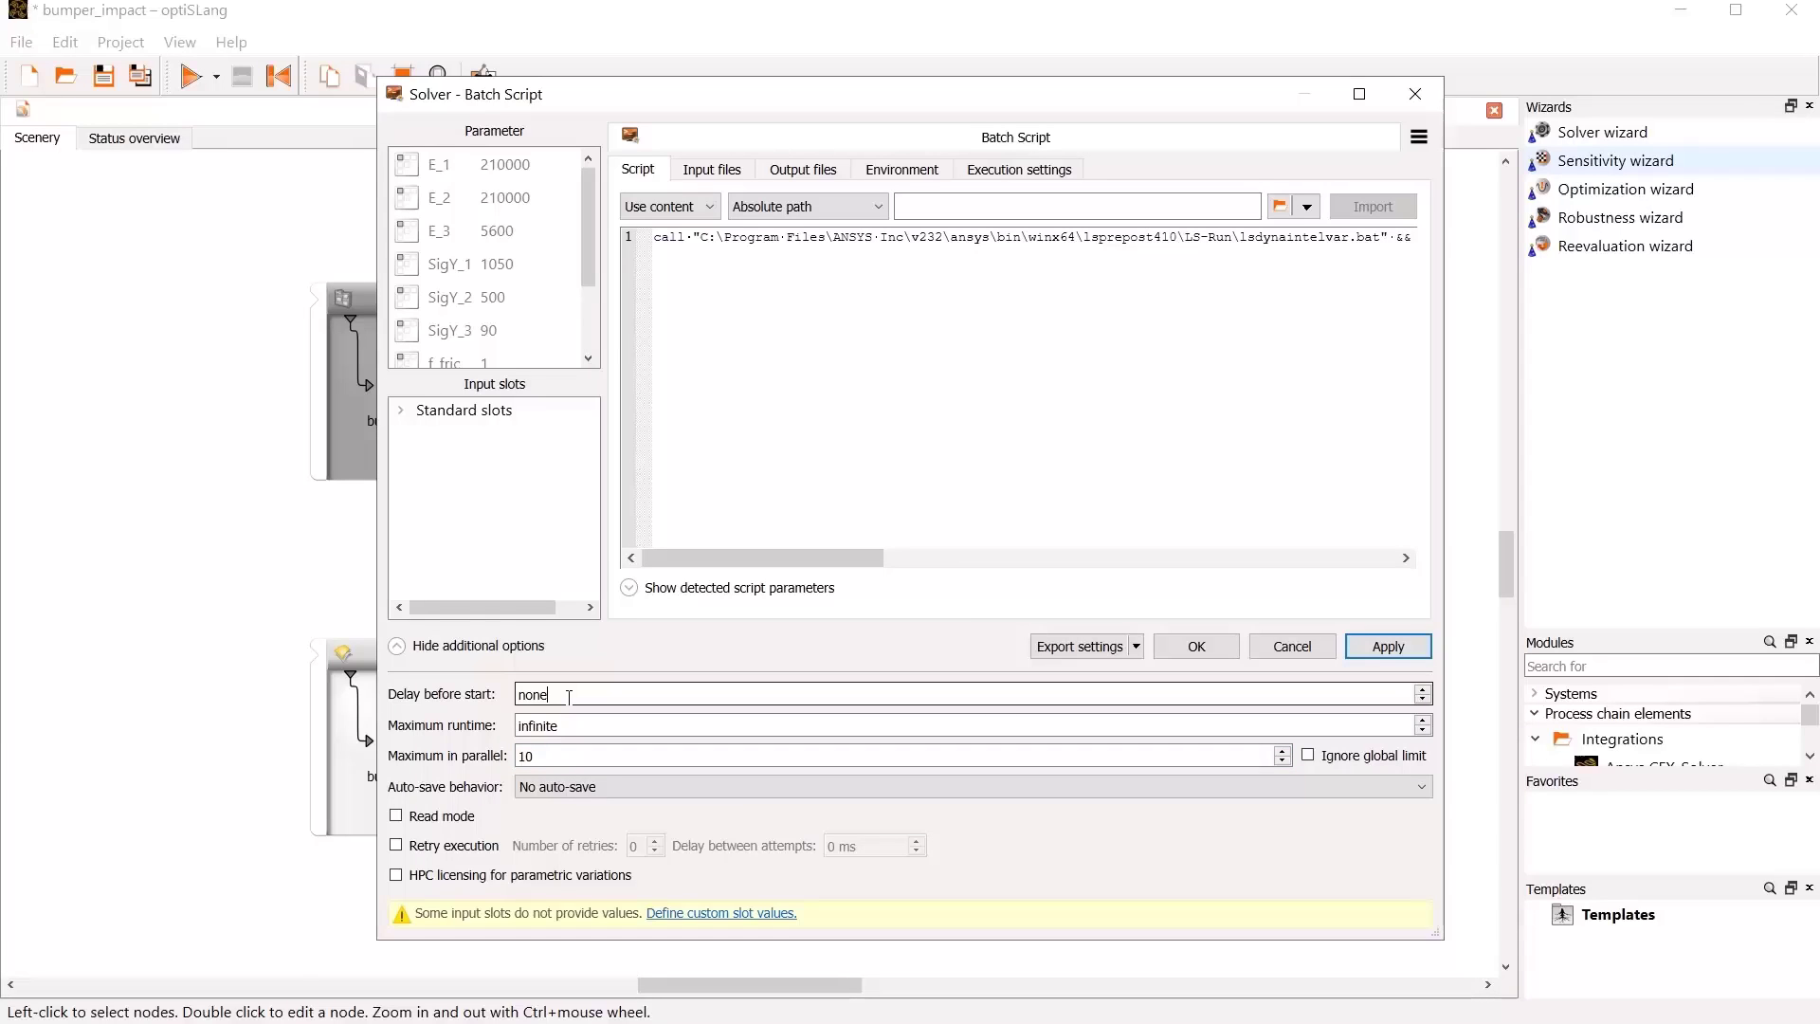
left_click(1200, 655)
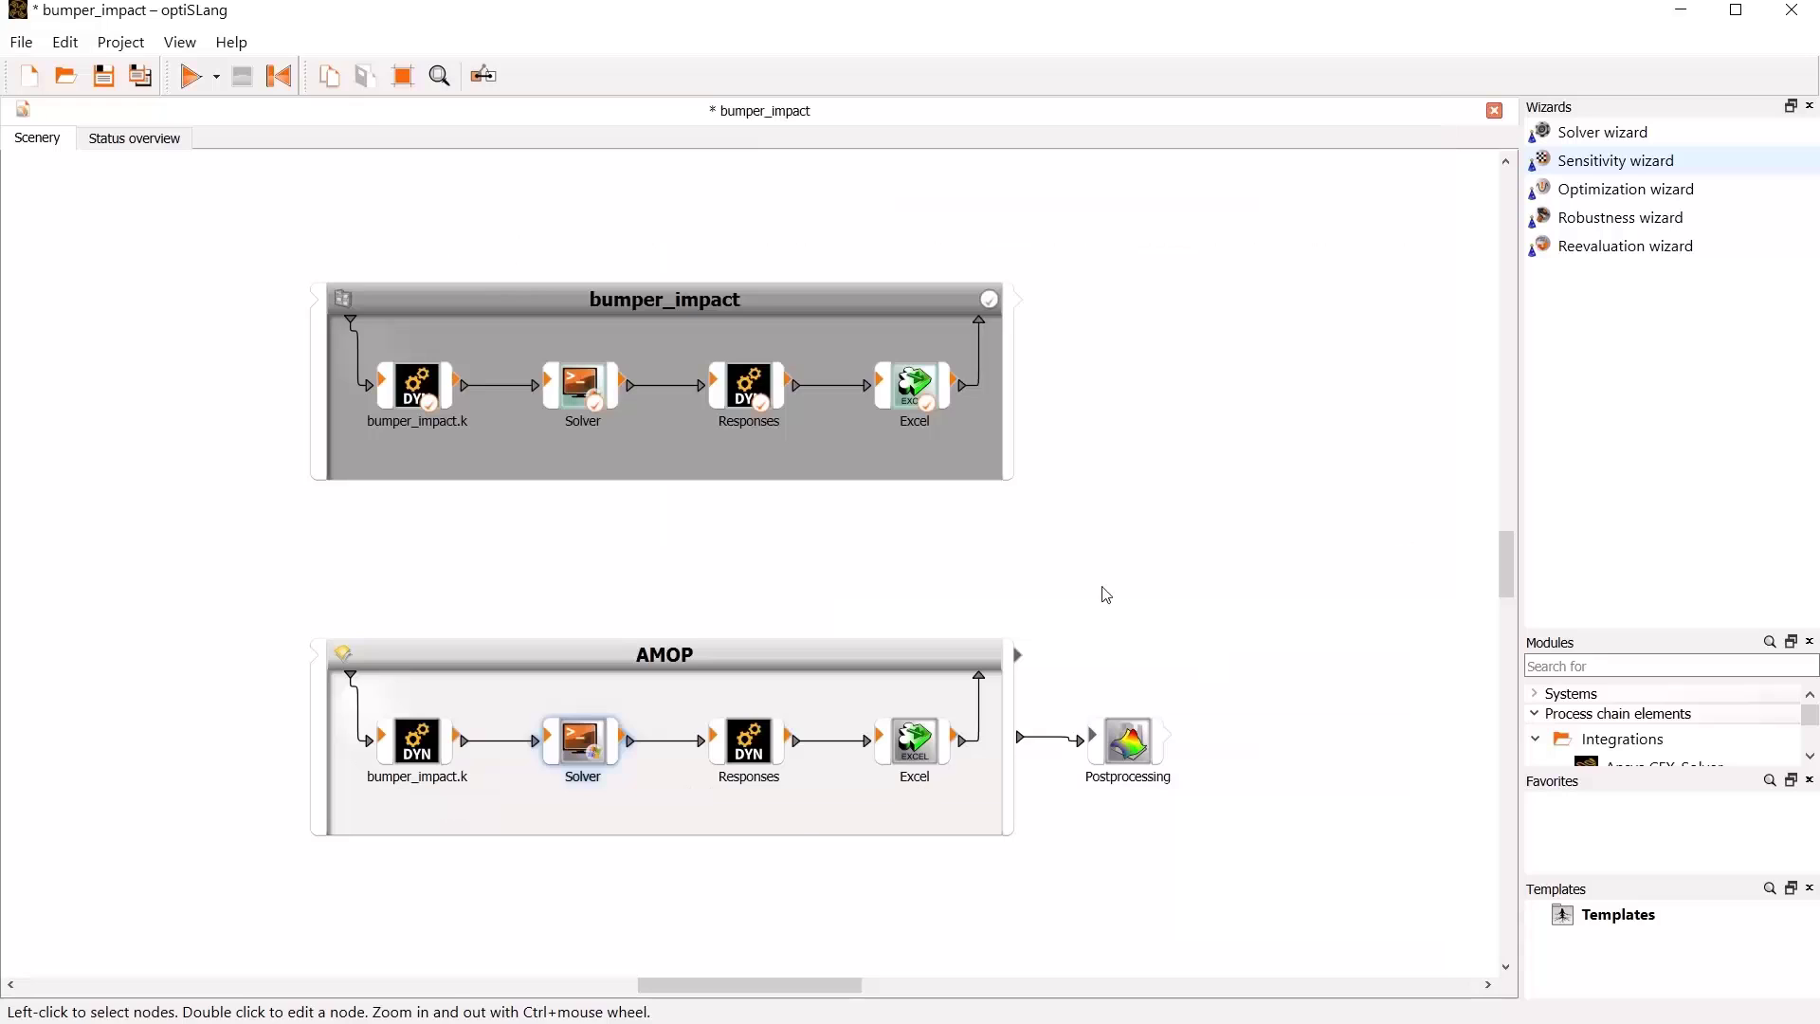
Step: Run the AMOP study until every node has finished
left_click(193, 77)
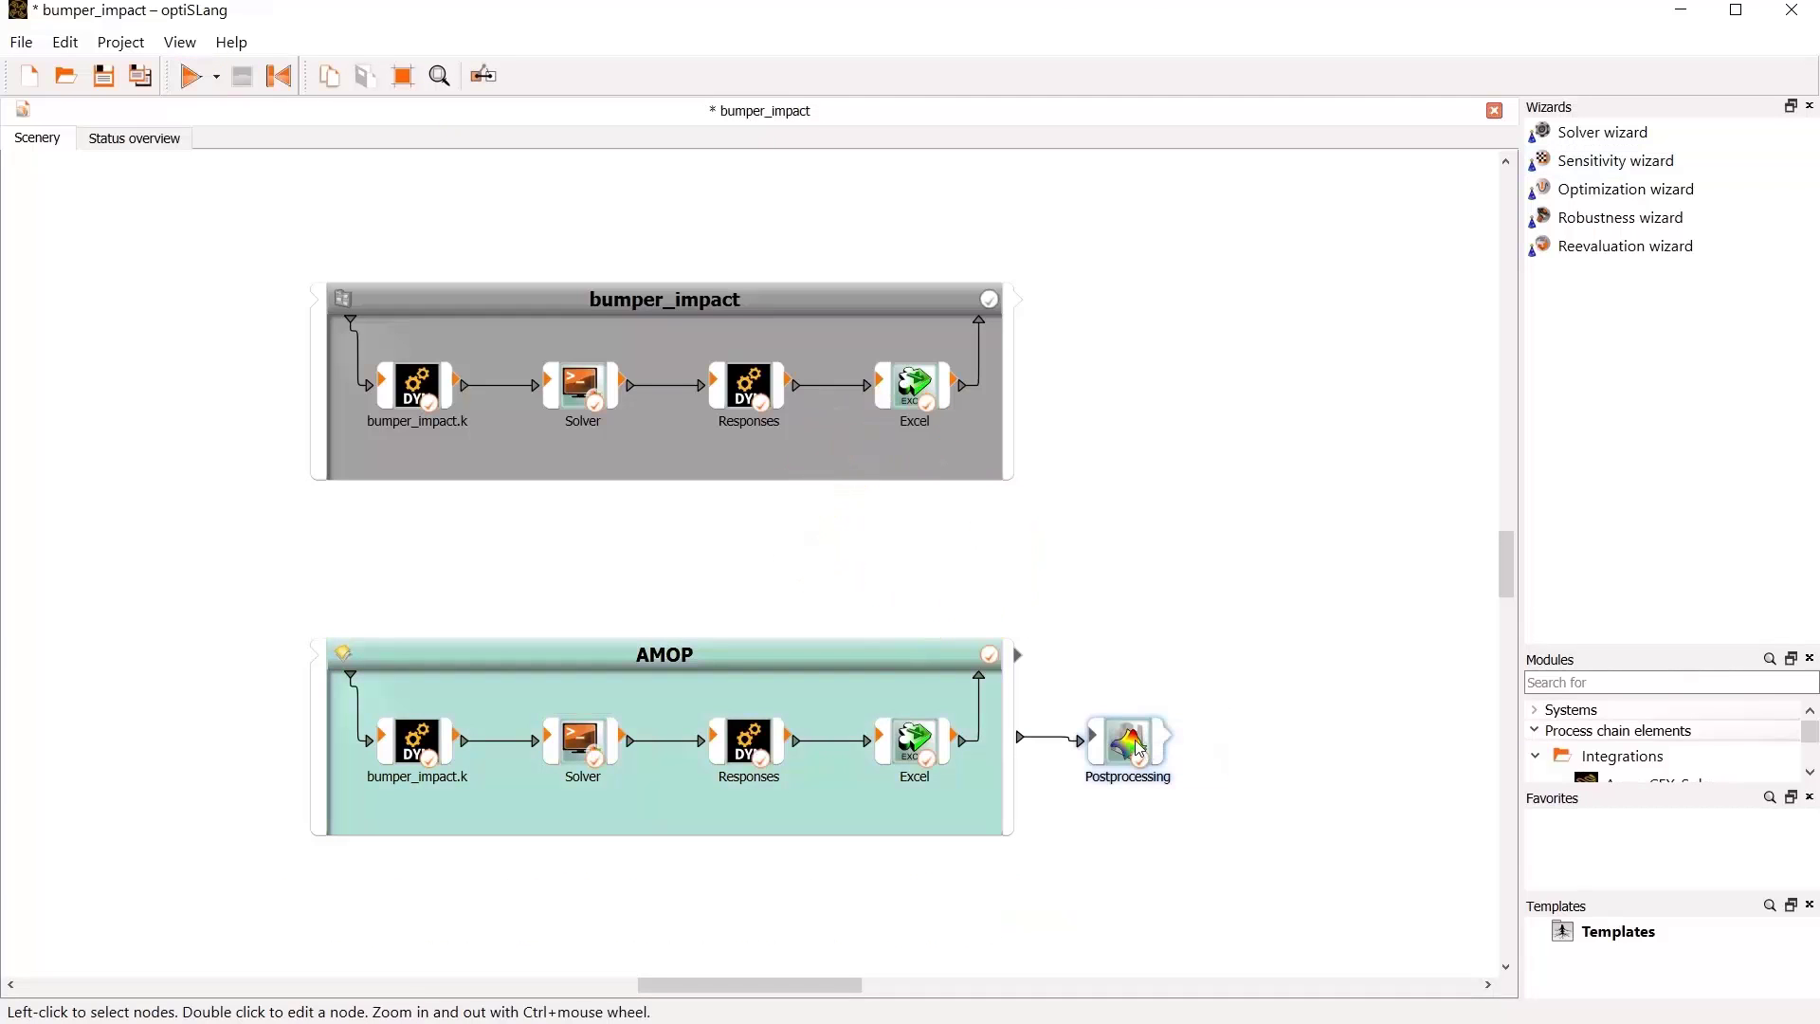
right_click(1142, 745)
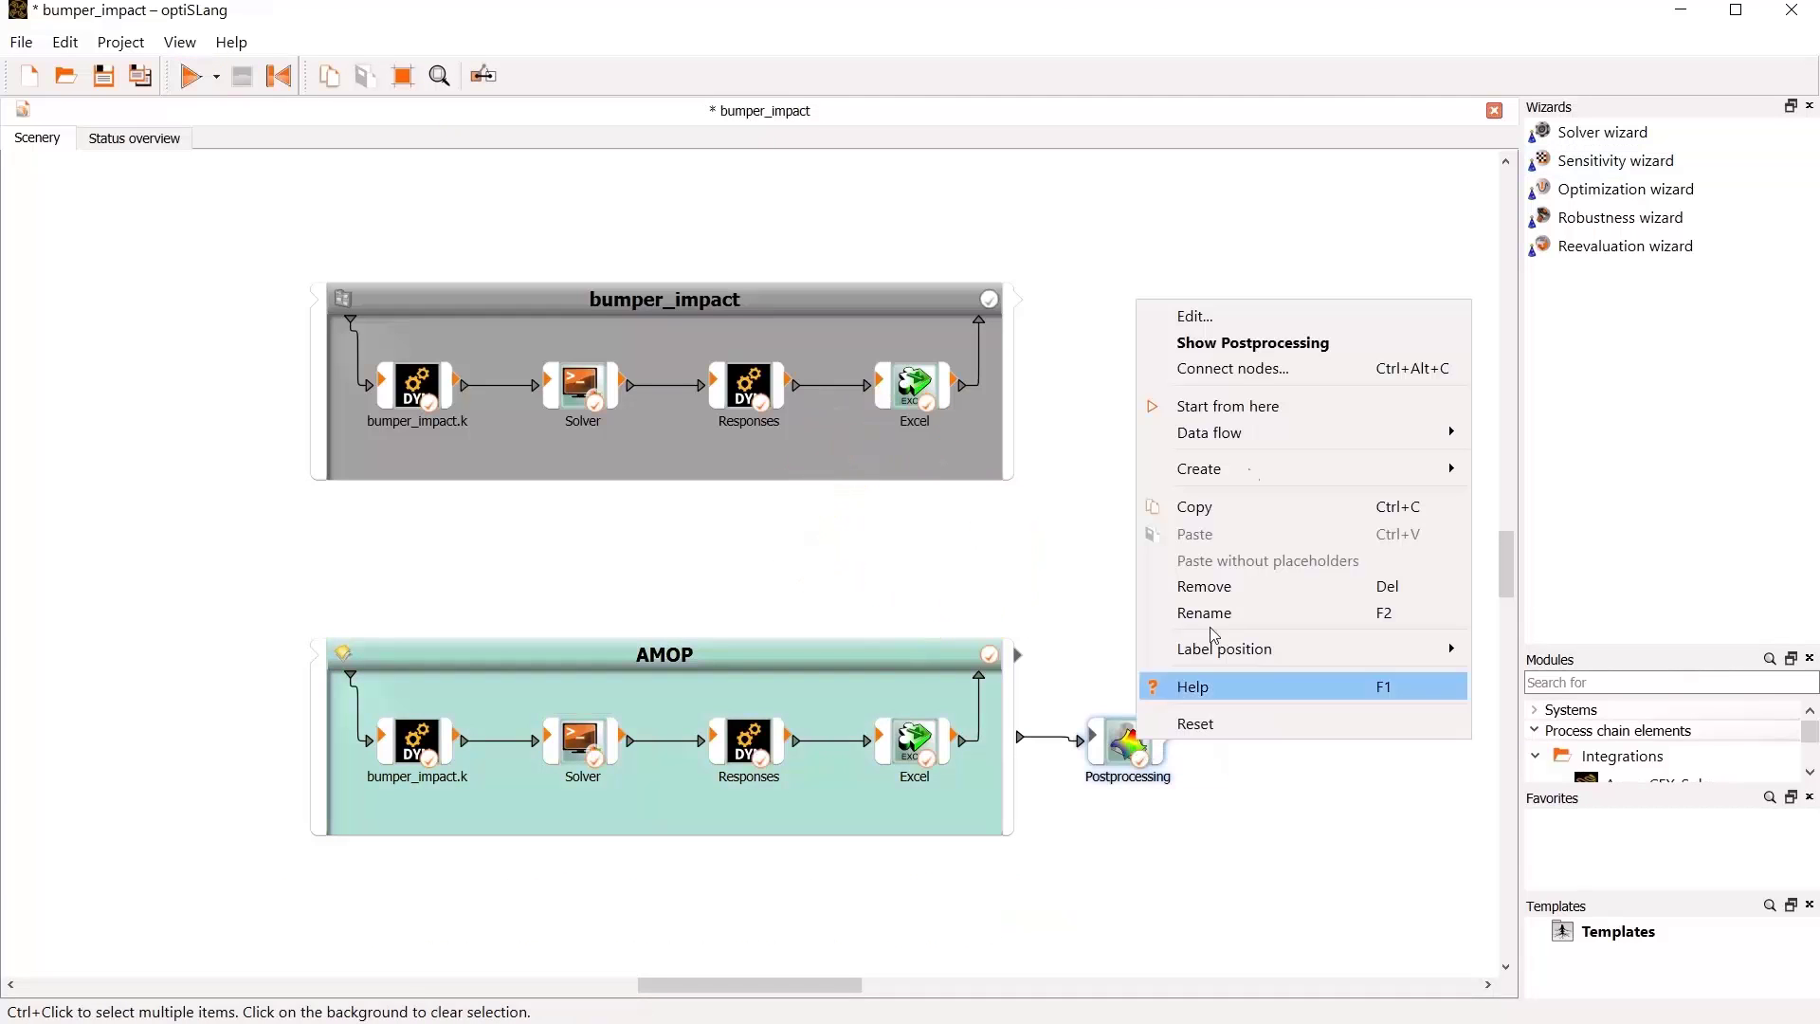
Step: Show Postprocessing for the AMOP system's results
left_click(1227, 344)
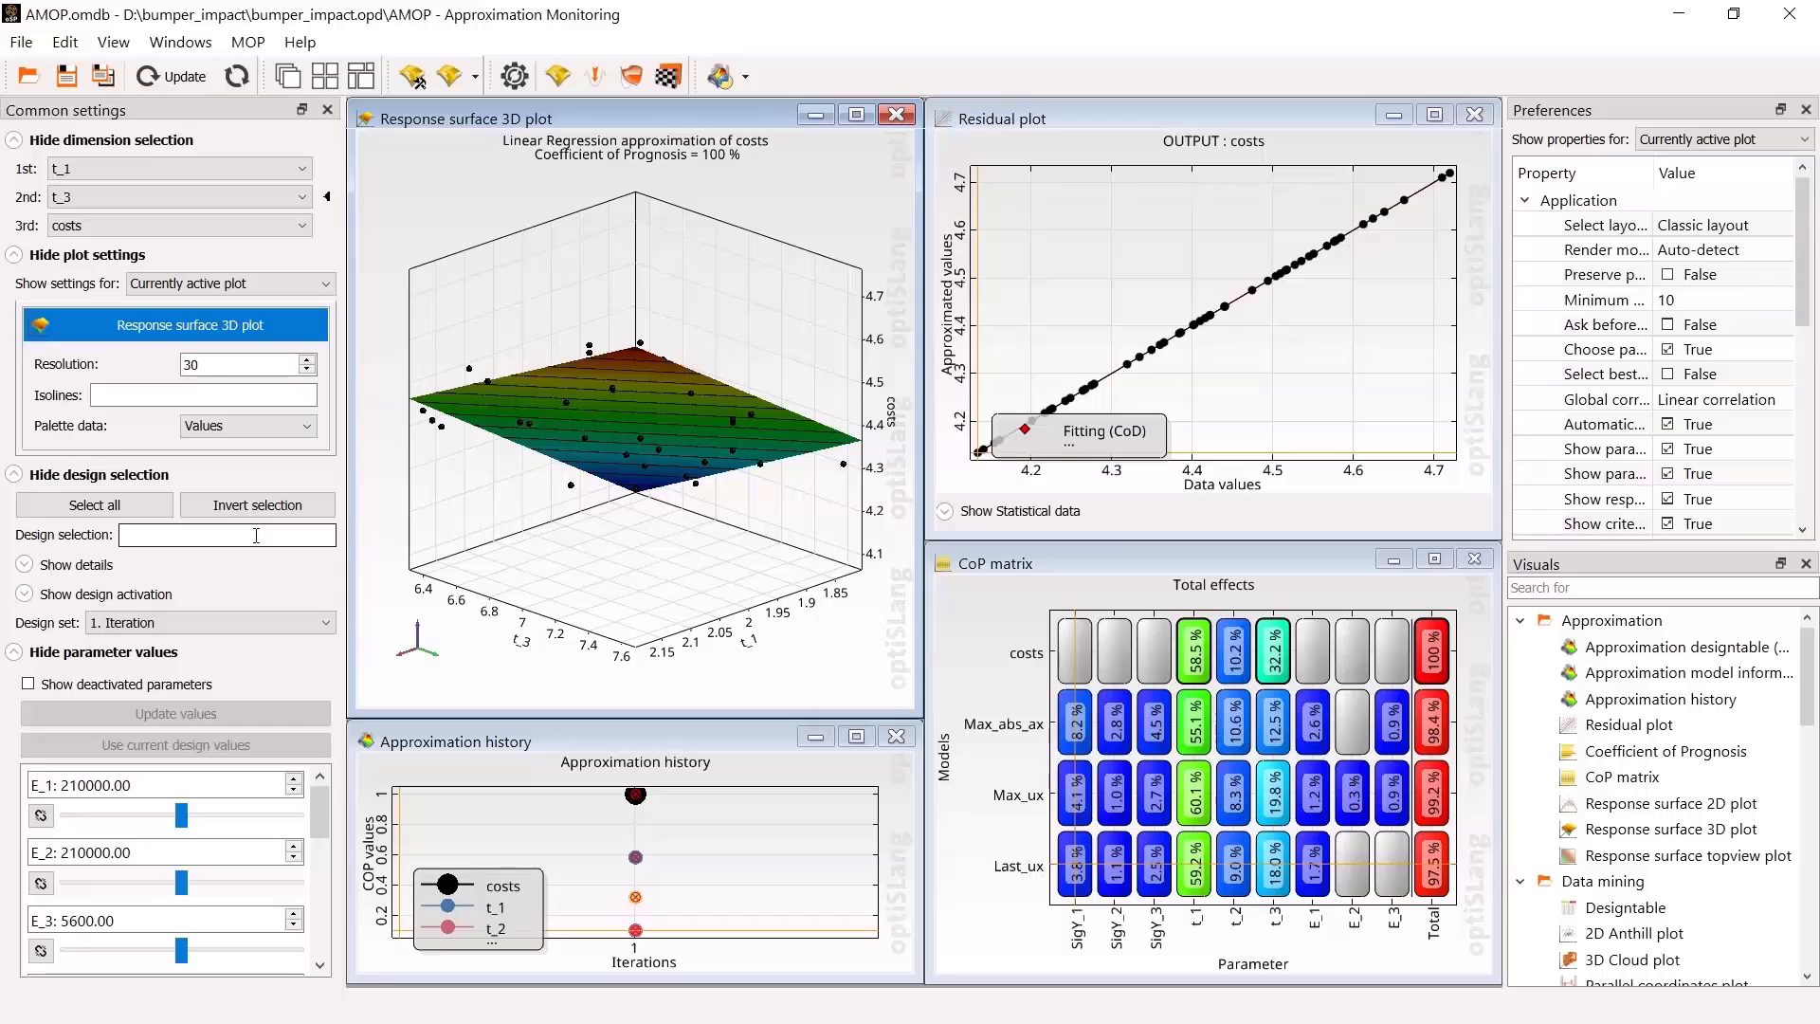
Step: Switch the plots via the CoP matrix to the Max_ux output and orbit its response surface
left_click(1436, 727)
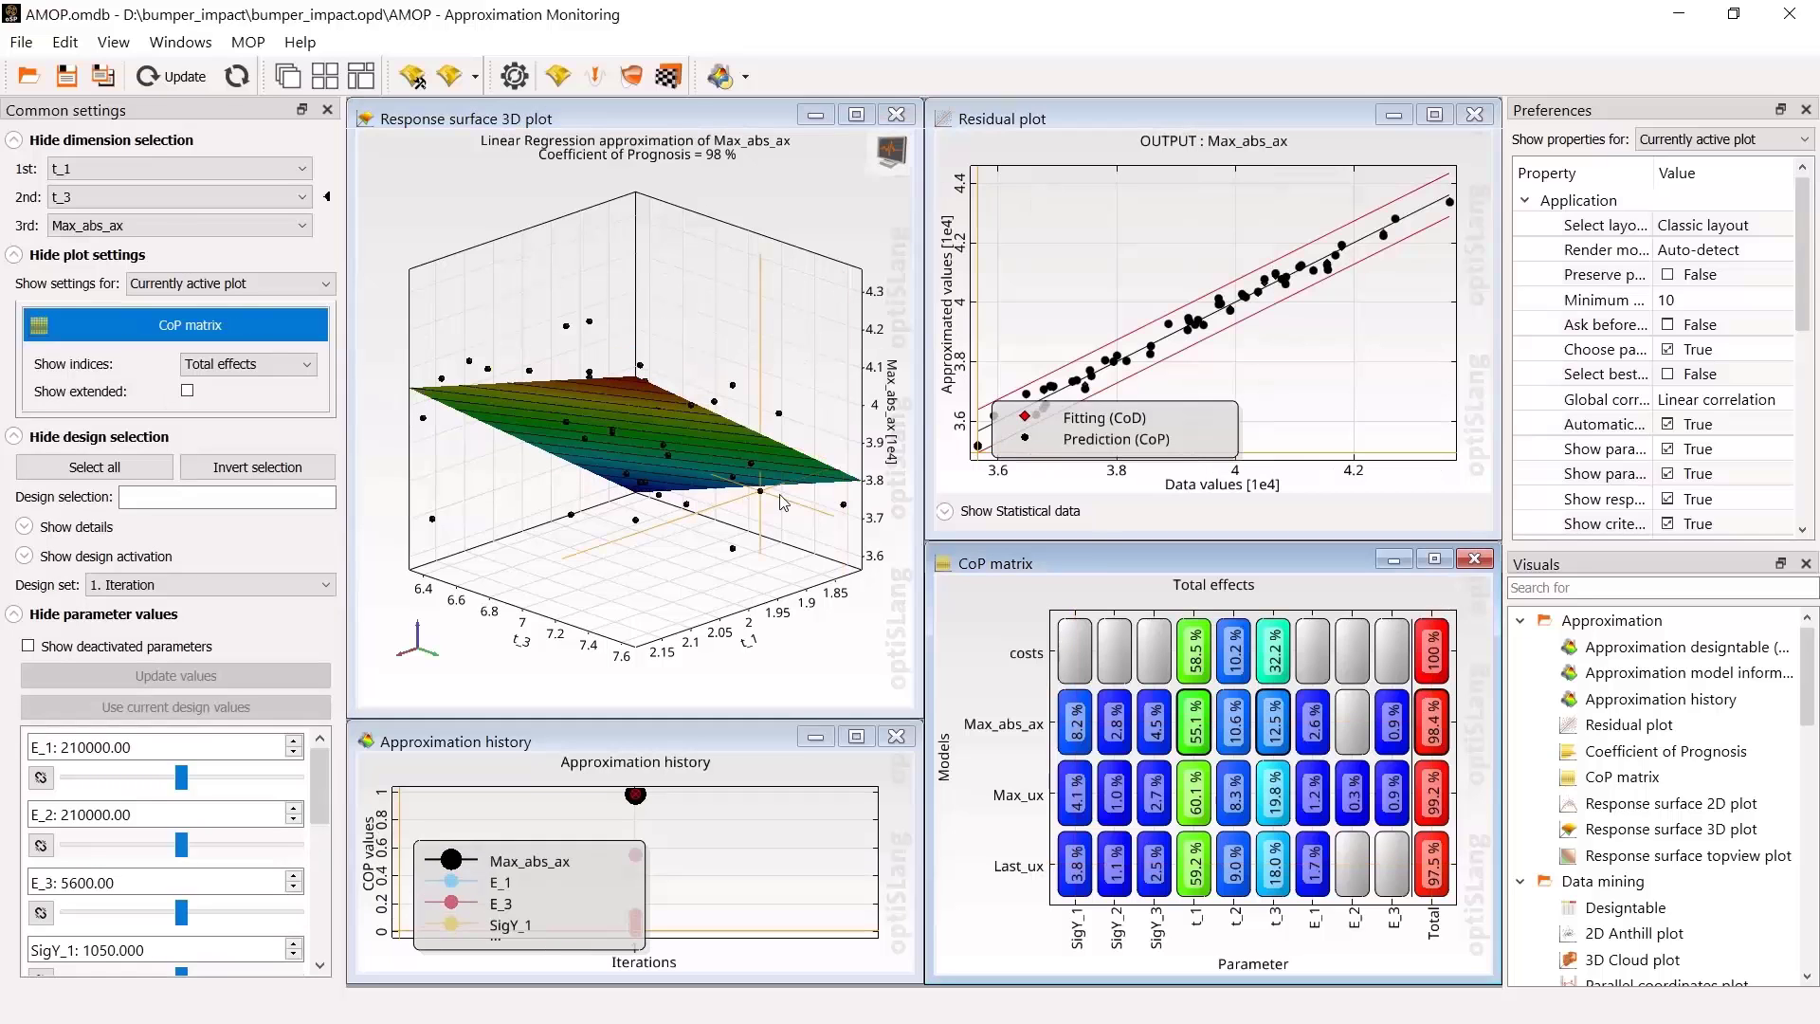
left_click_drag(853, 407, 389, 493)
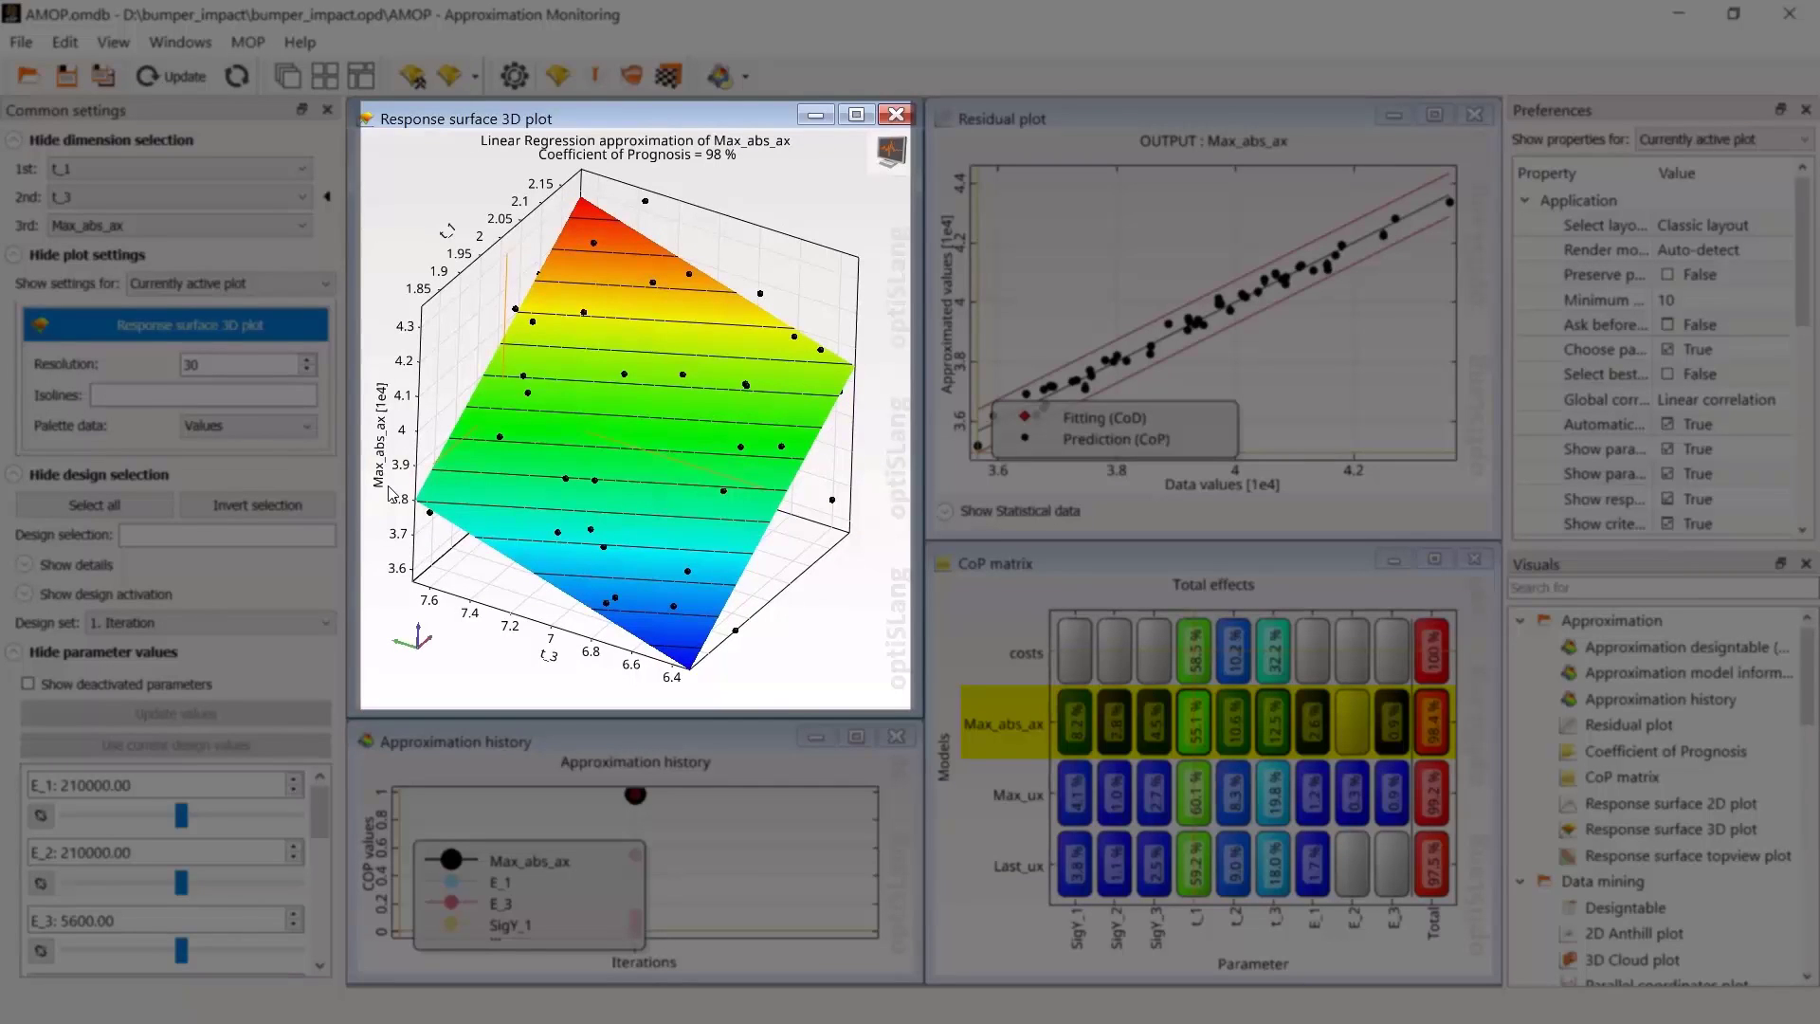
left_click(1434, 787)
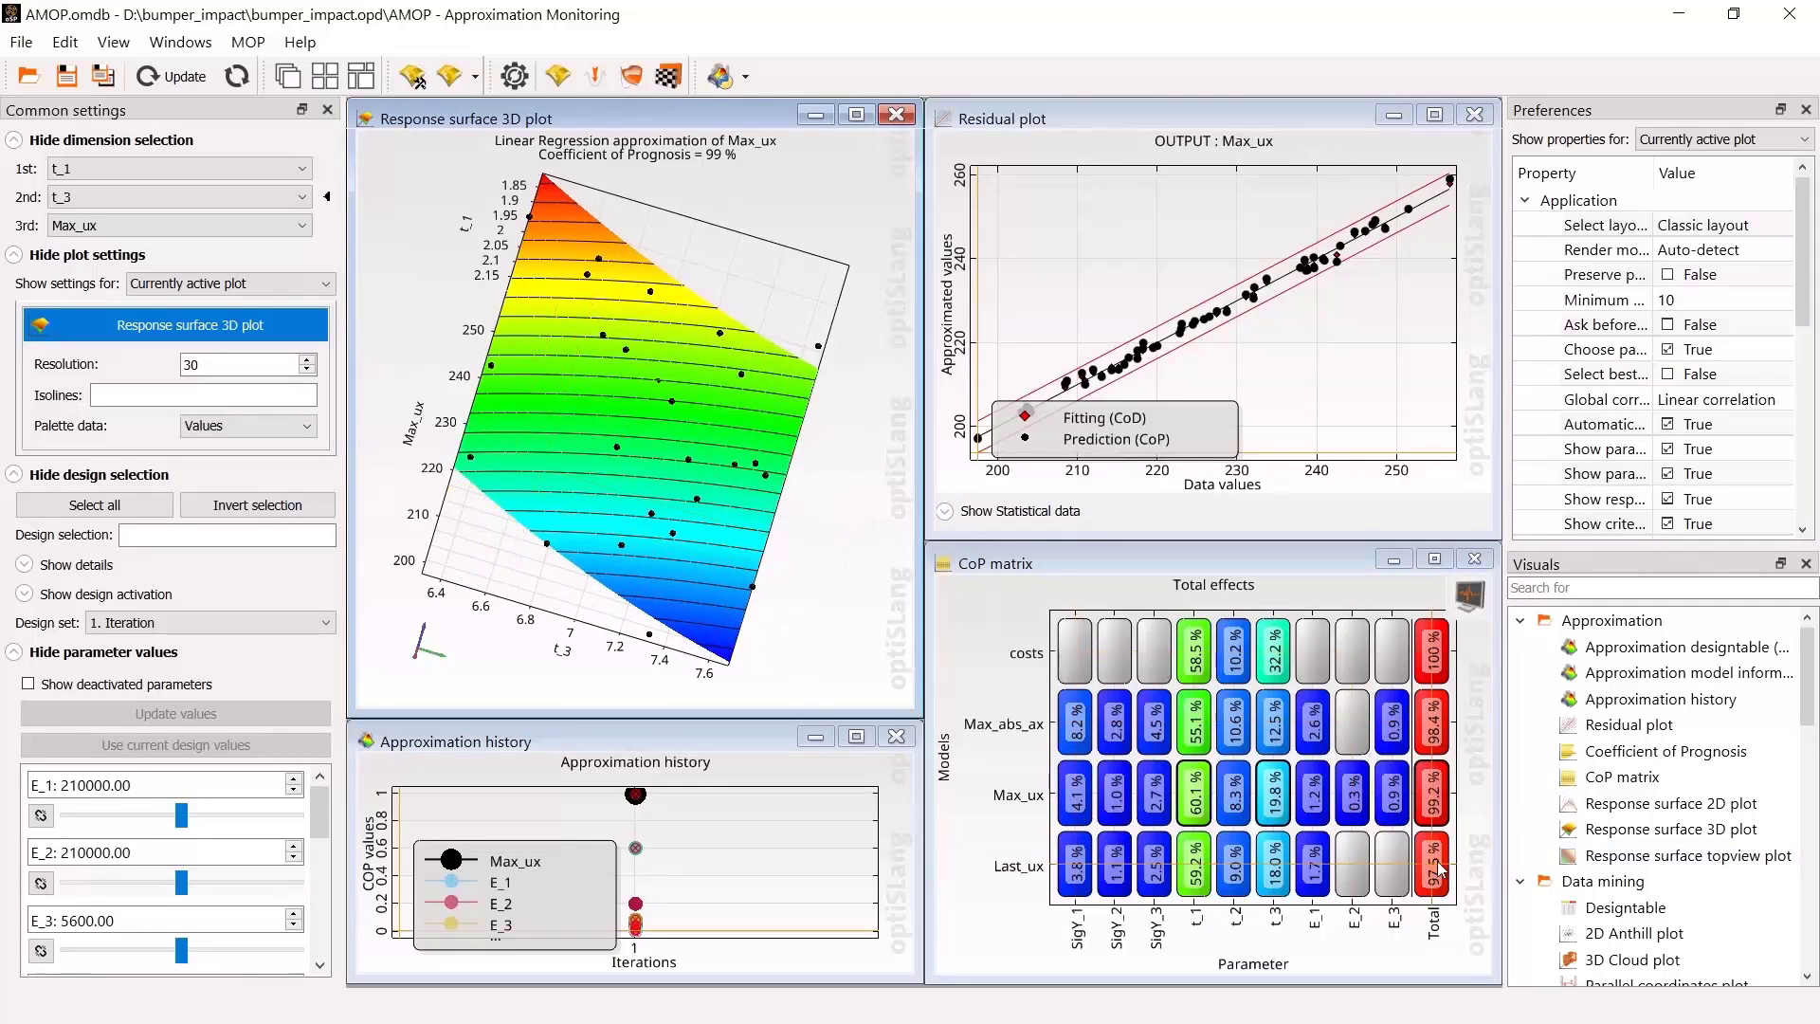
left_click(1438, 868)
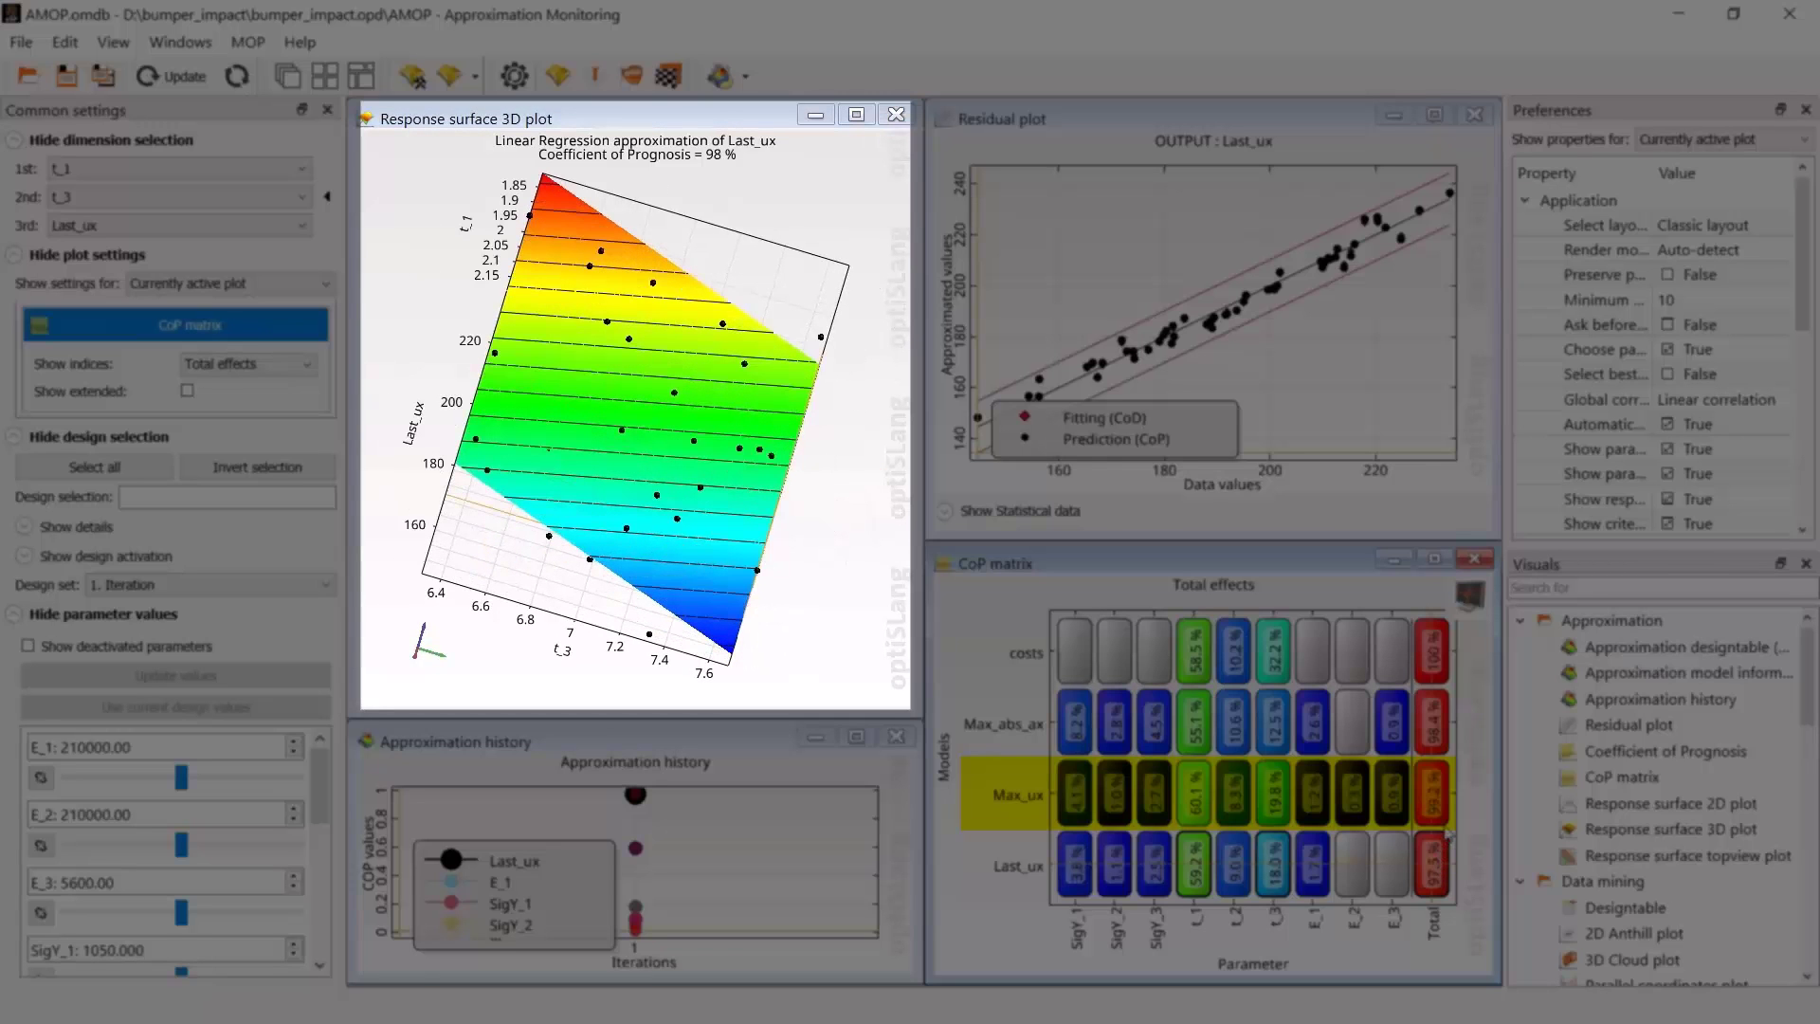
left_click(1434, 795)
left_click_drag(739, 464, 576, 438)
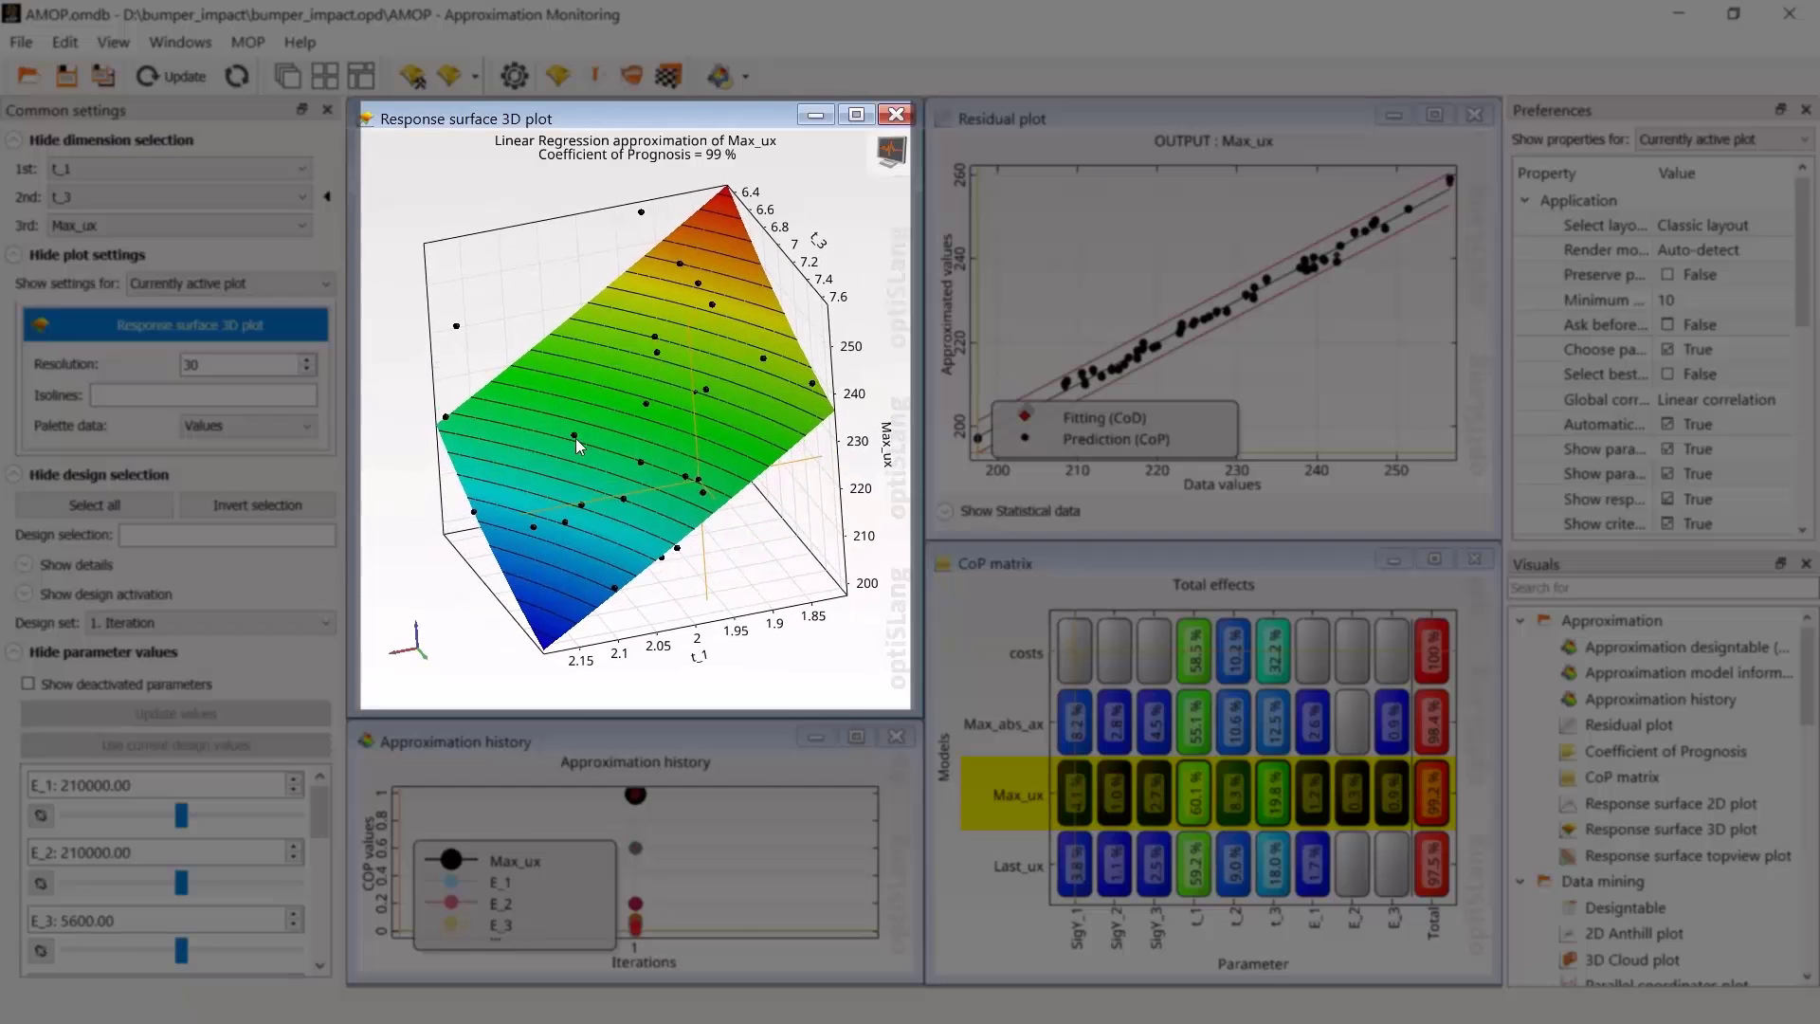
Step: Set isolines to 205, pick design 40 and show the design count details
left_click(193, 393)
type("205")
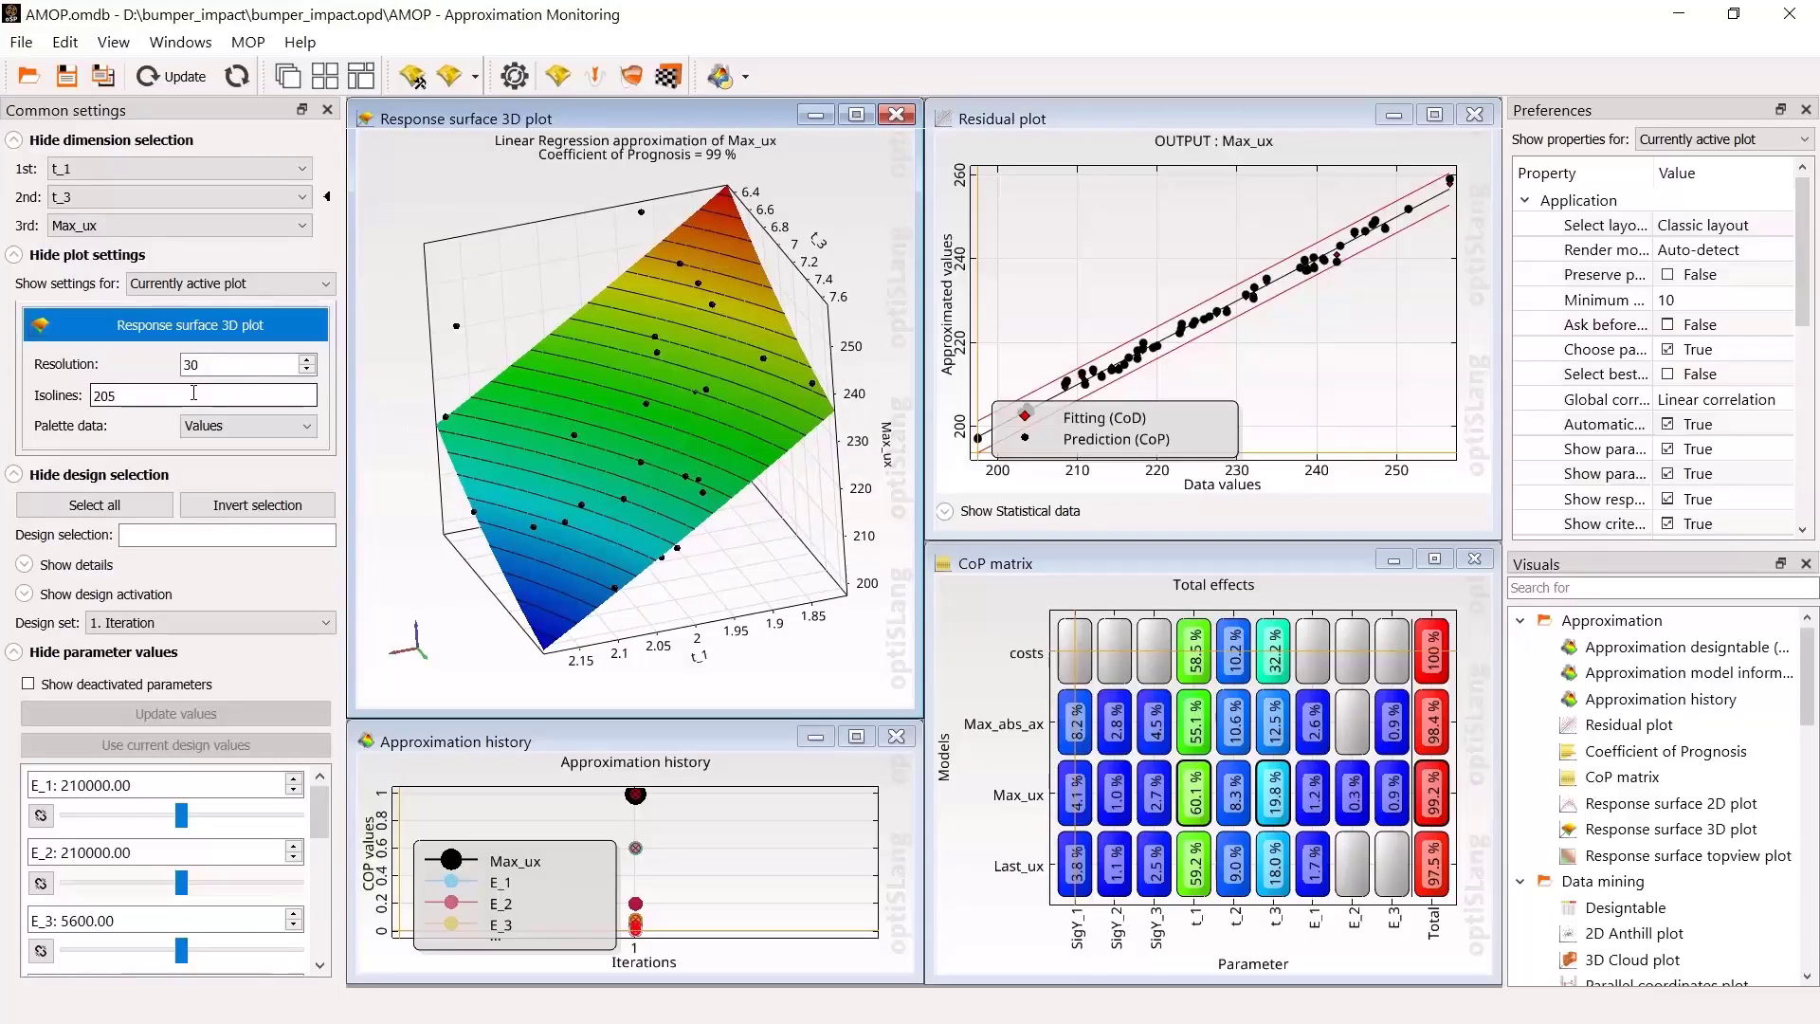
left_click_drag(625, 543, 568, 554)
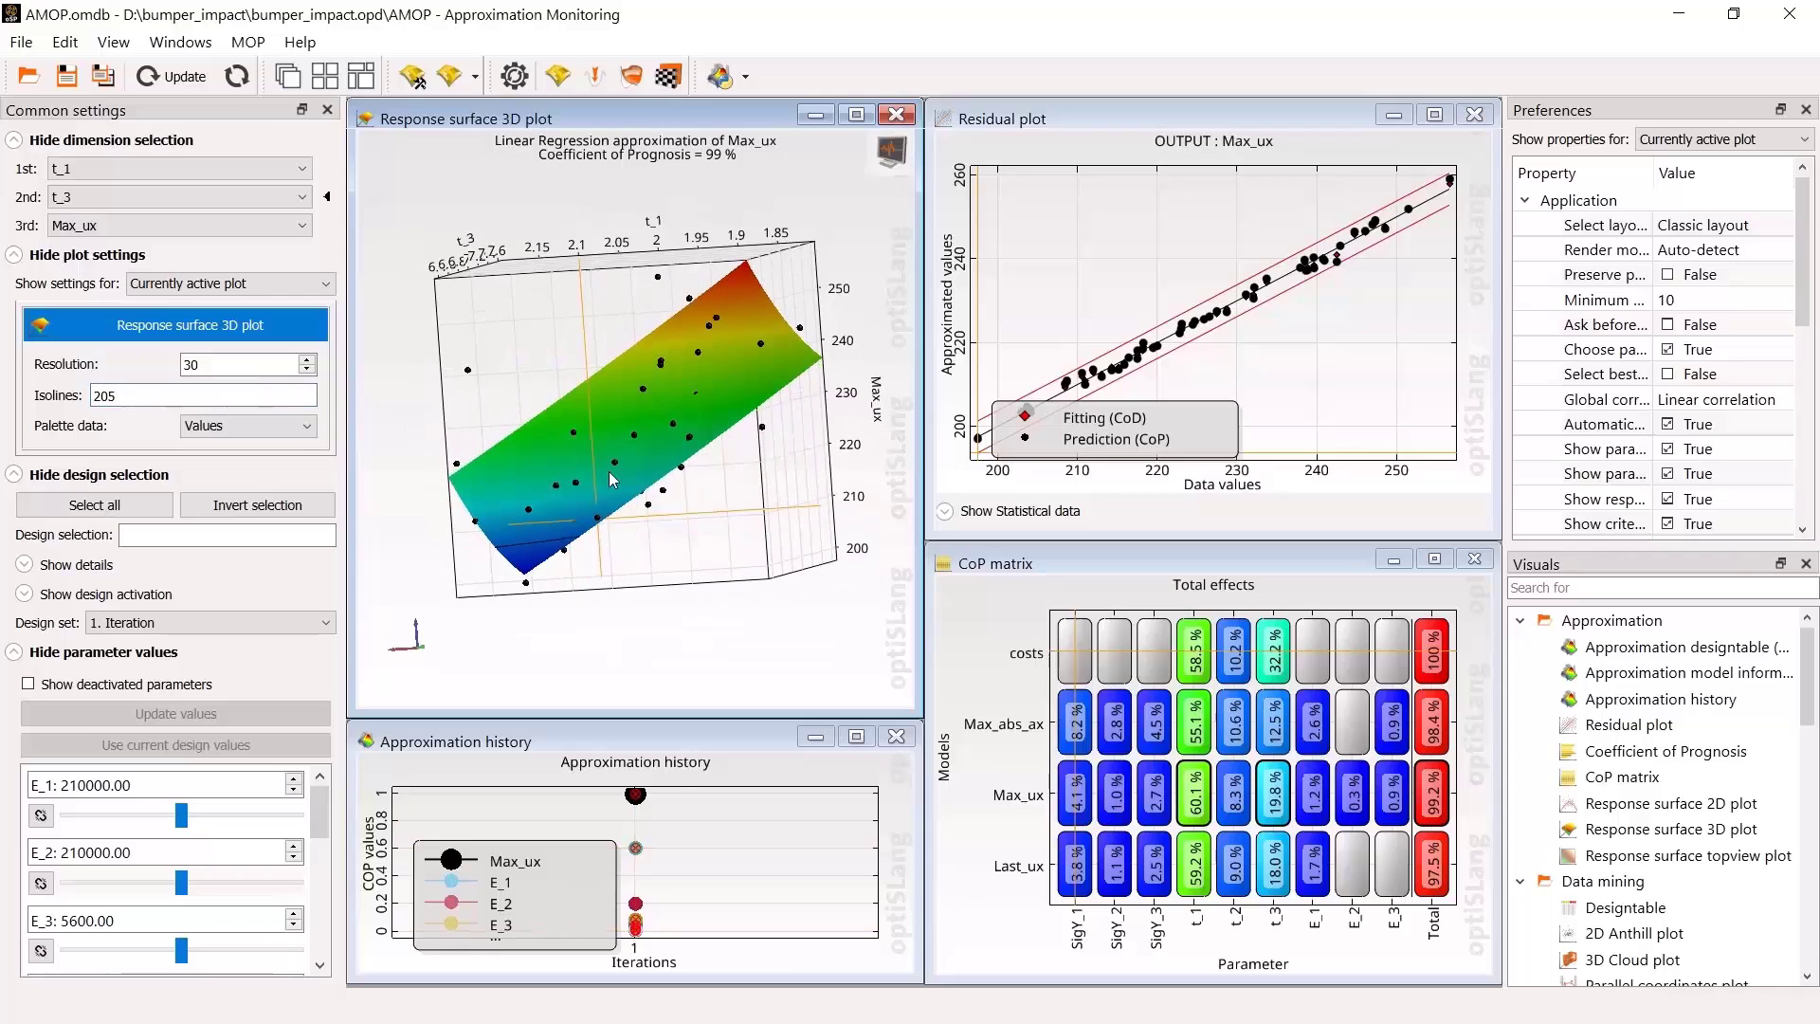
left_click(562, 552)
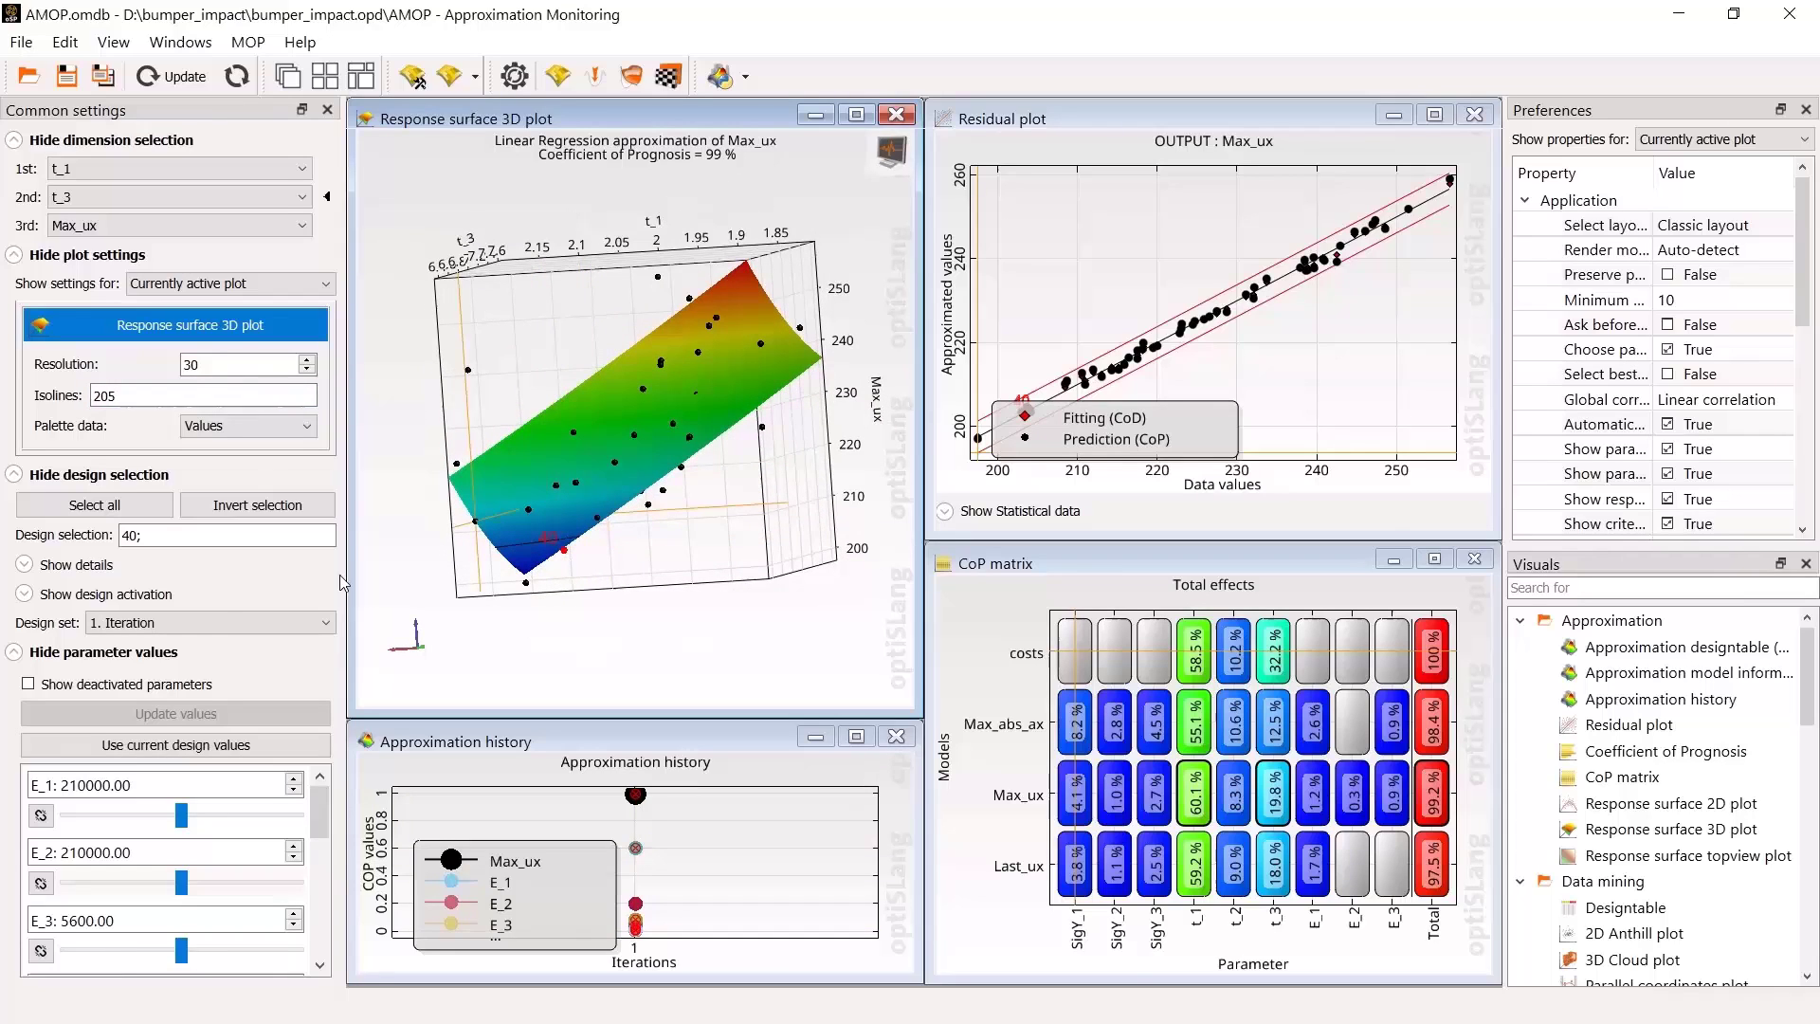
left_click(23, 564)
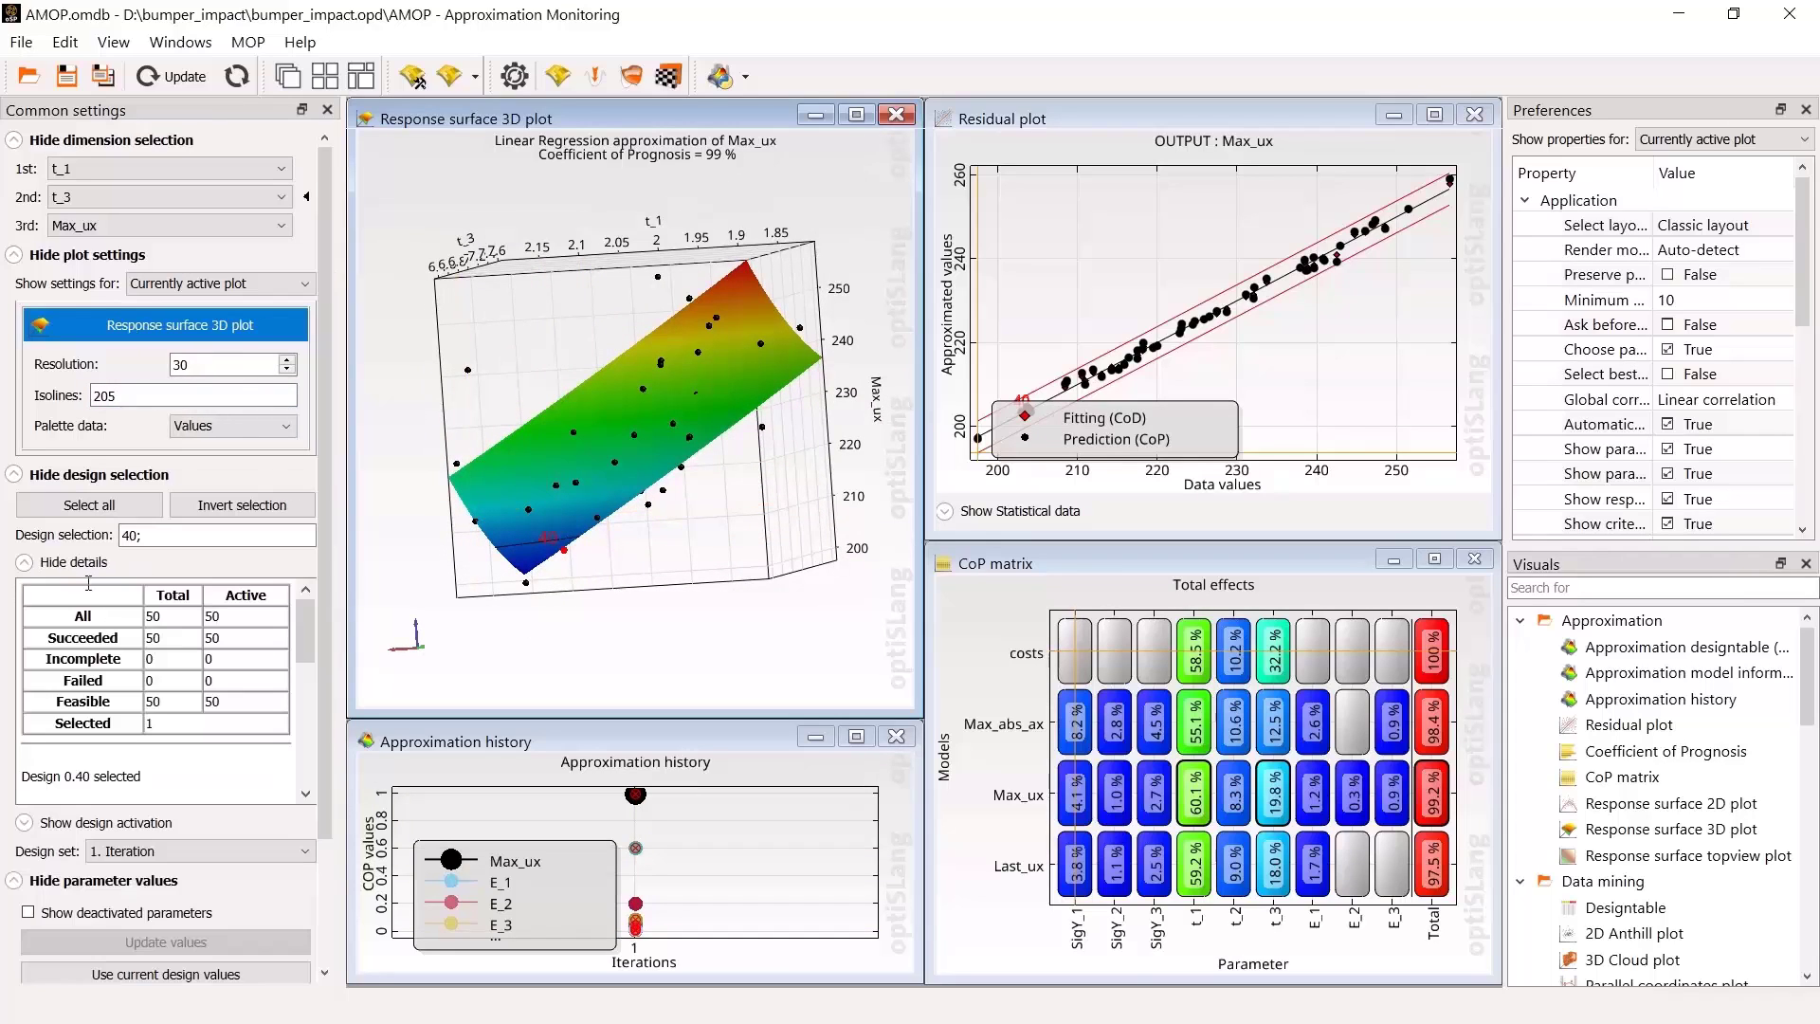
left_click_drag(302, 626, 304, 655)
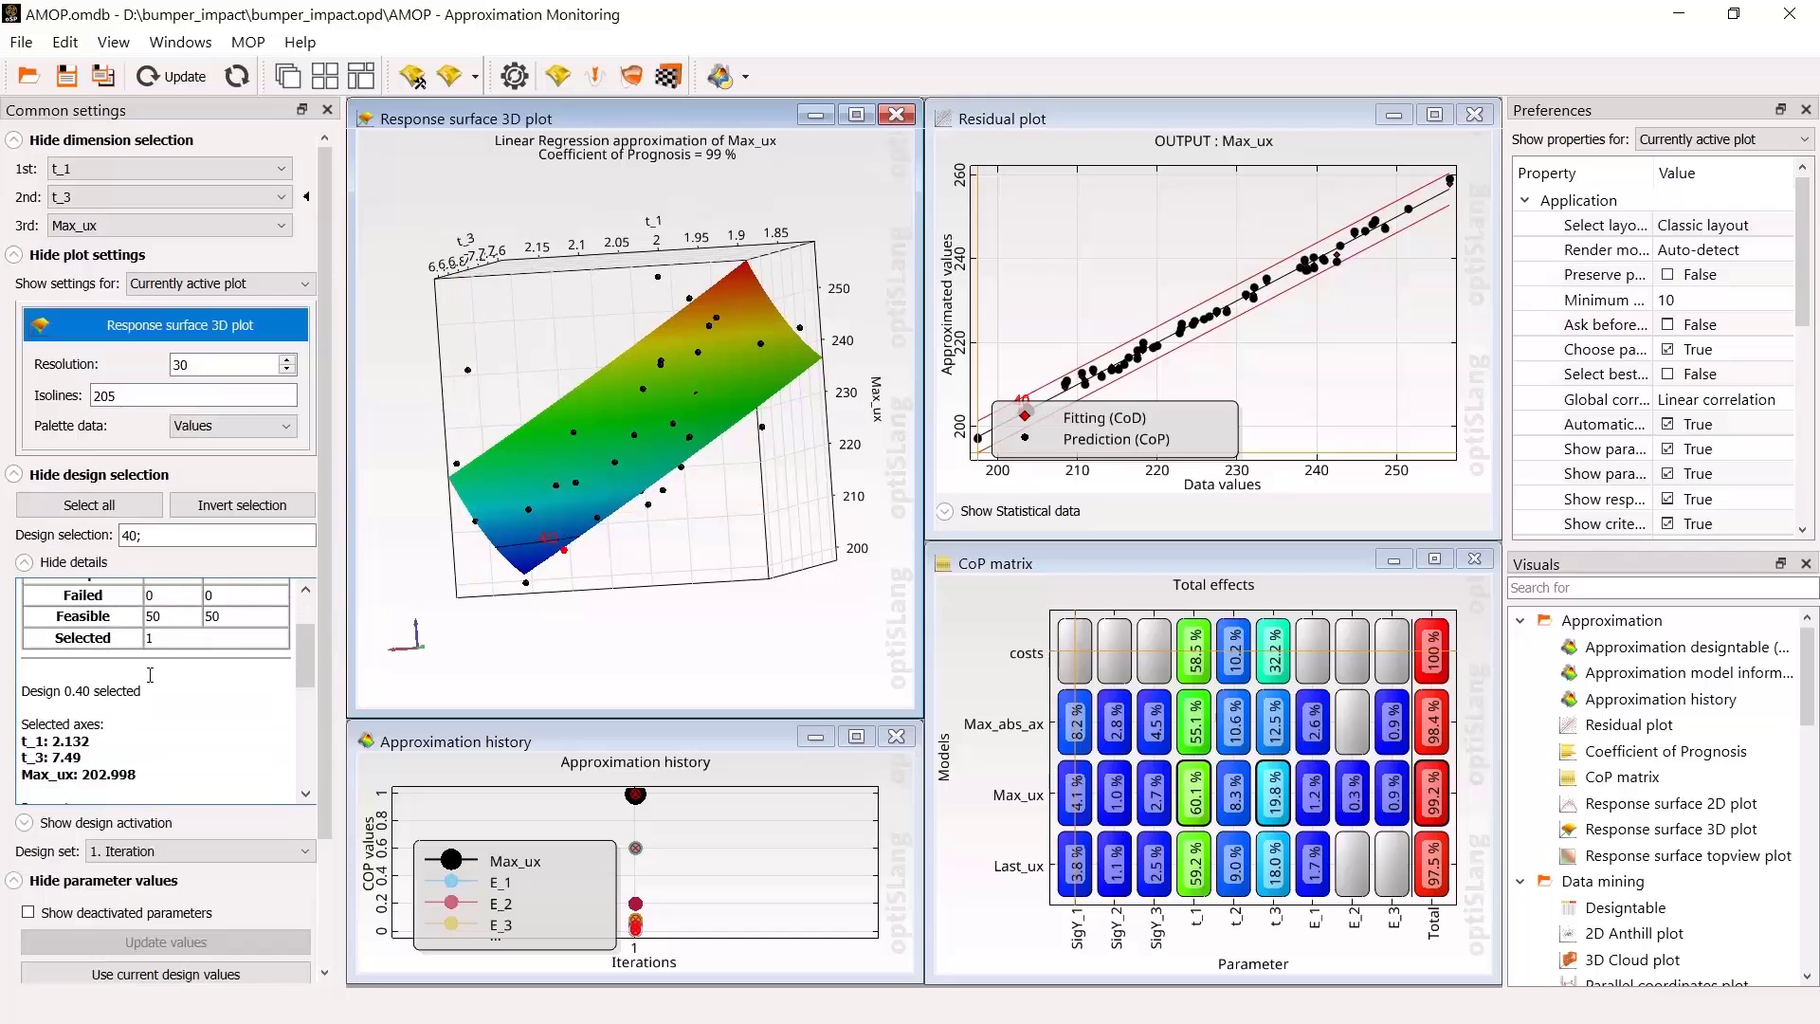
Step: Scroll the details to read design 39's t_1 1.868, t_3 7.406 and Max_ux 224.461
scroll(96, 749, "down", 2)
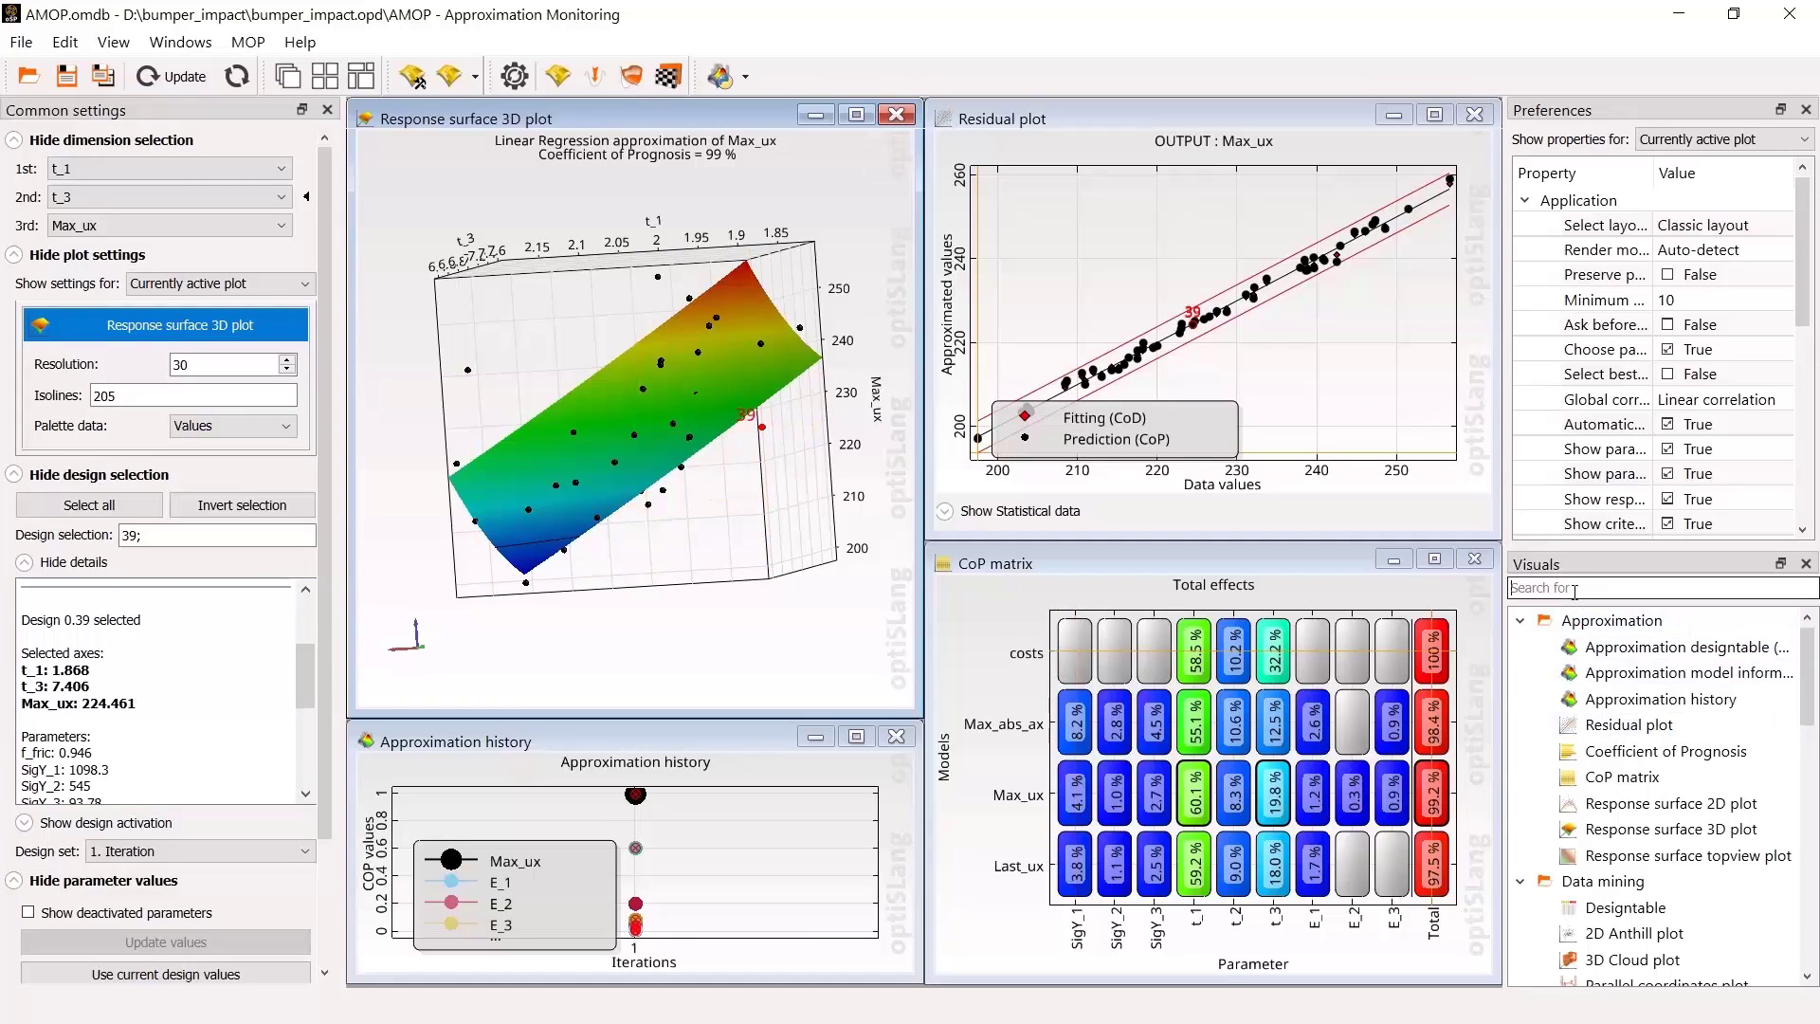
Step: Add a Parallel coordinates plot from the Visuals search 'para'
type("para")
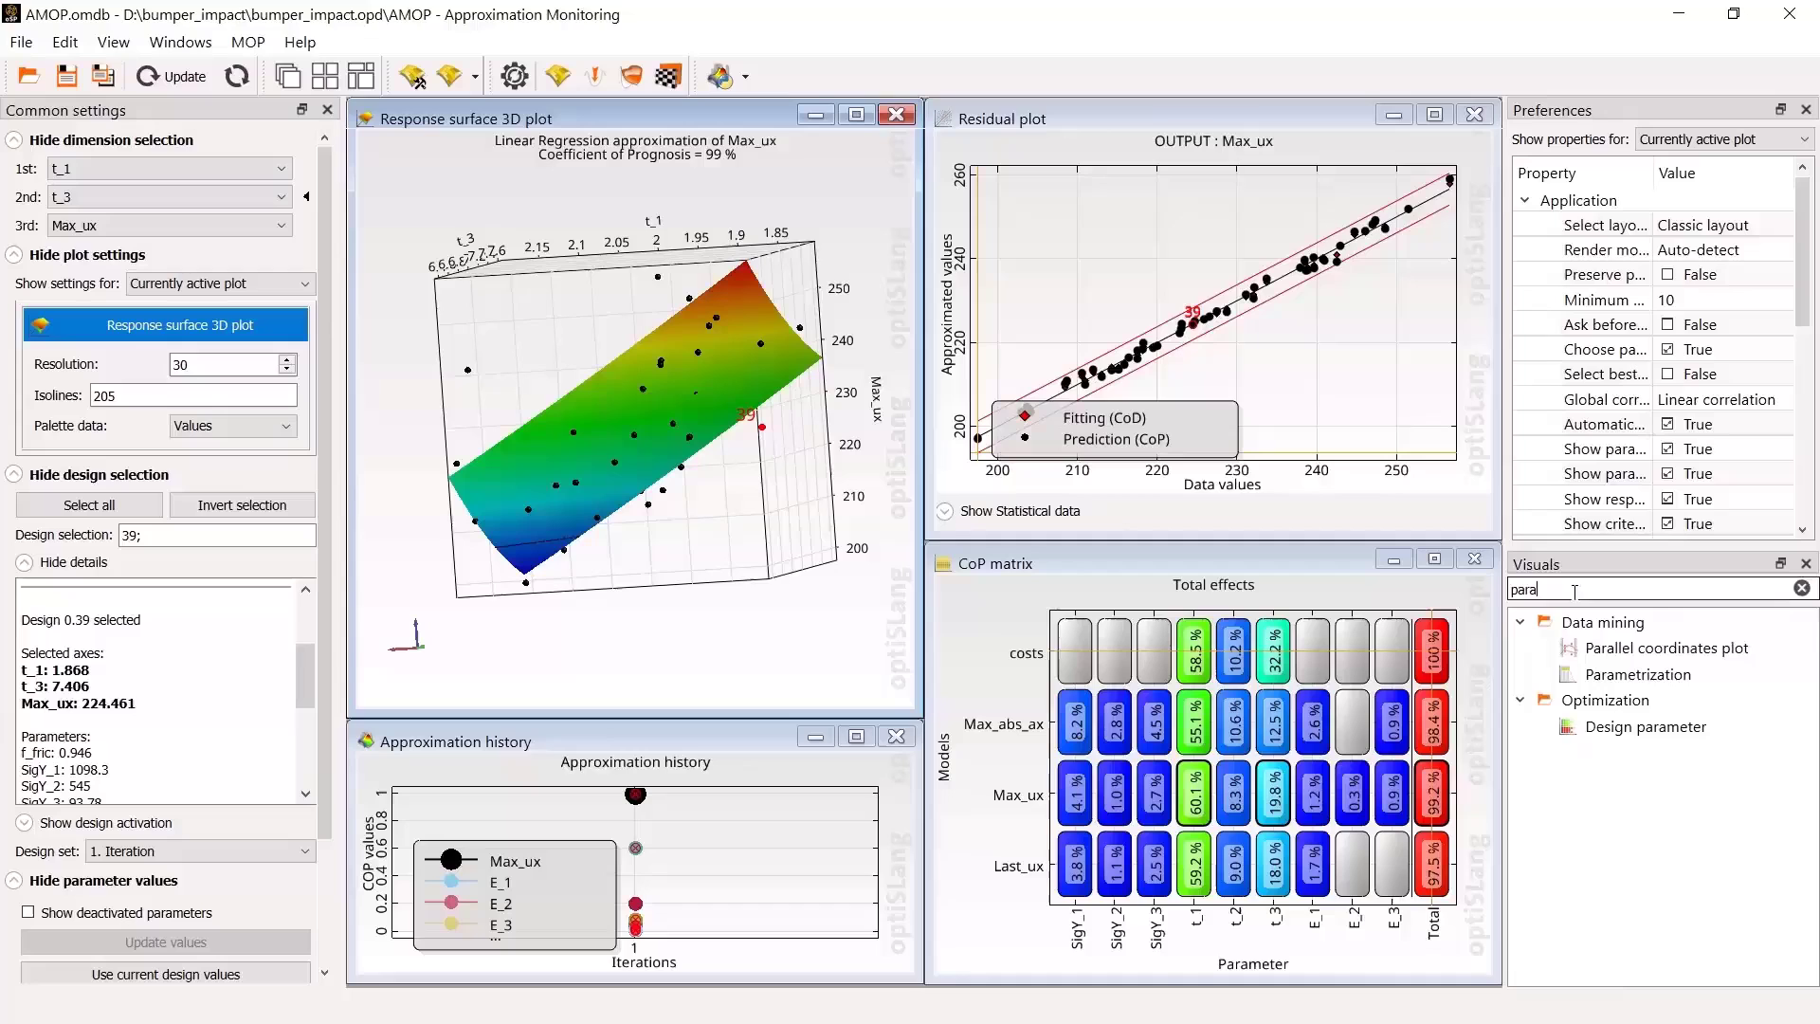
left_click_drag(1634, 654, 528, 495)
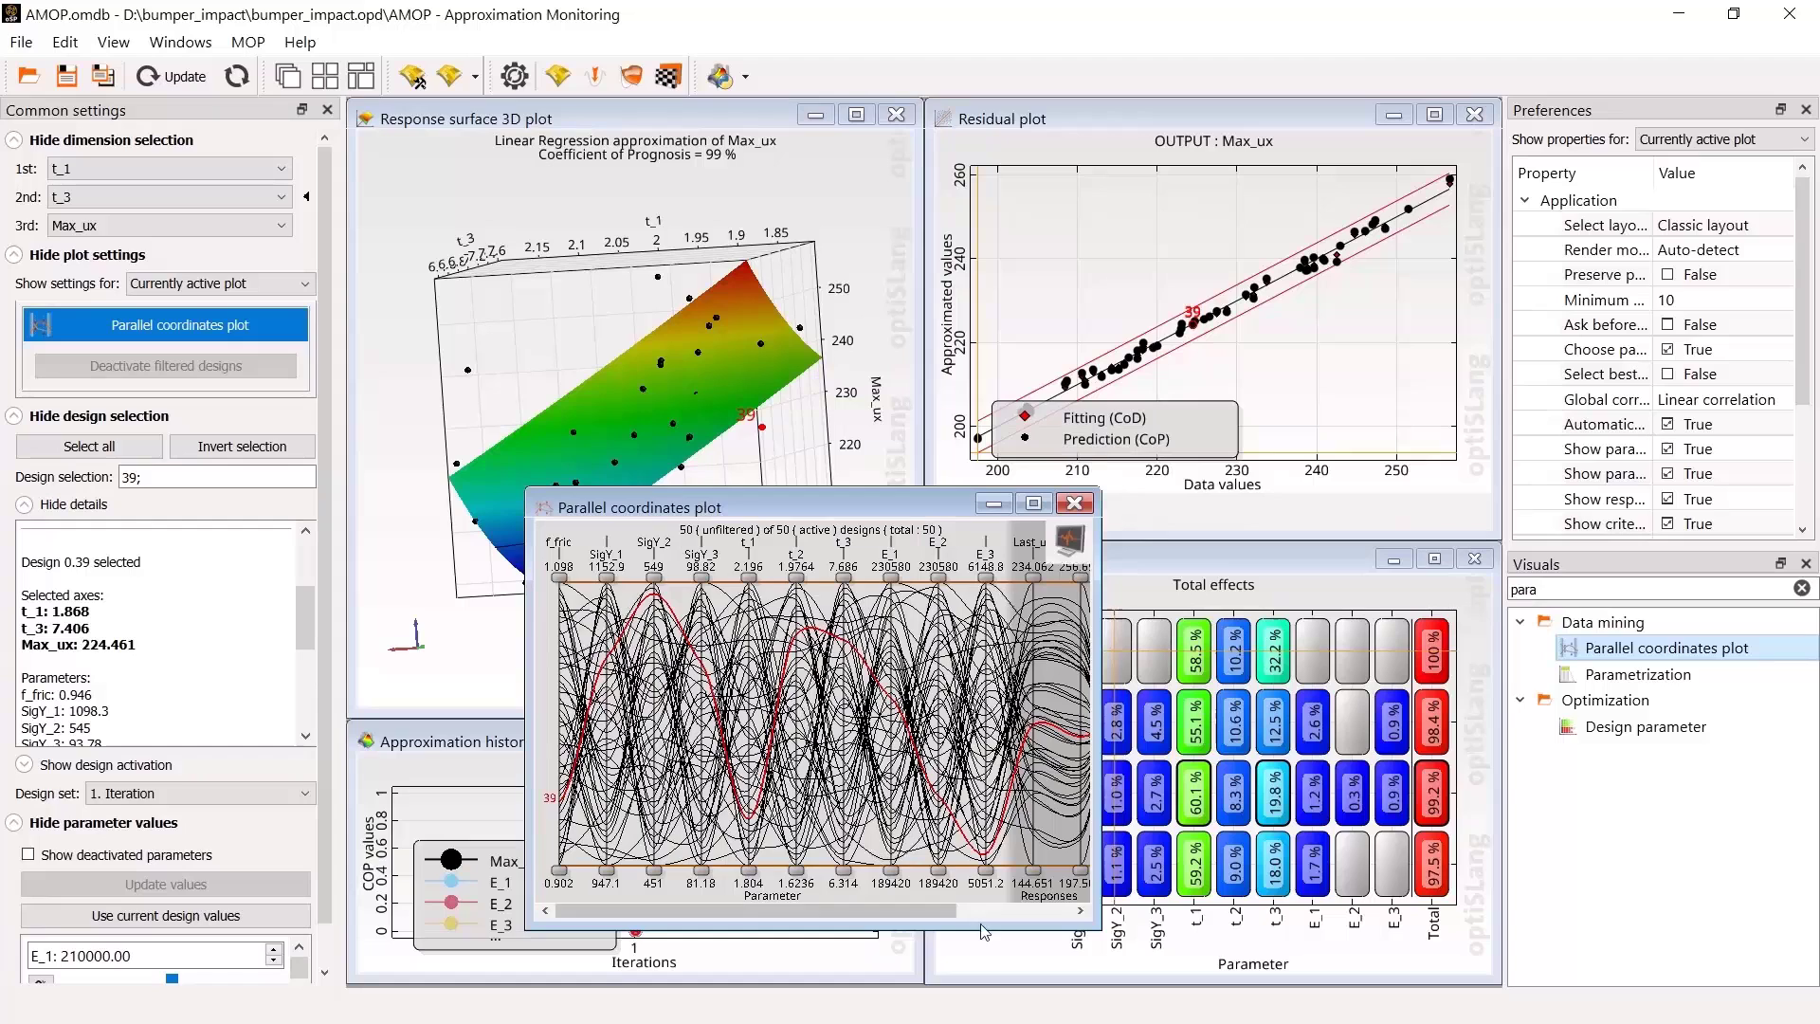
left_click_drag(940, 916, 1057, 922)
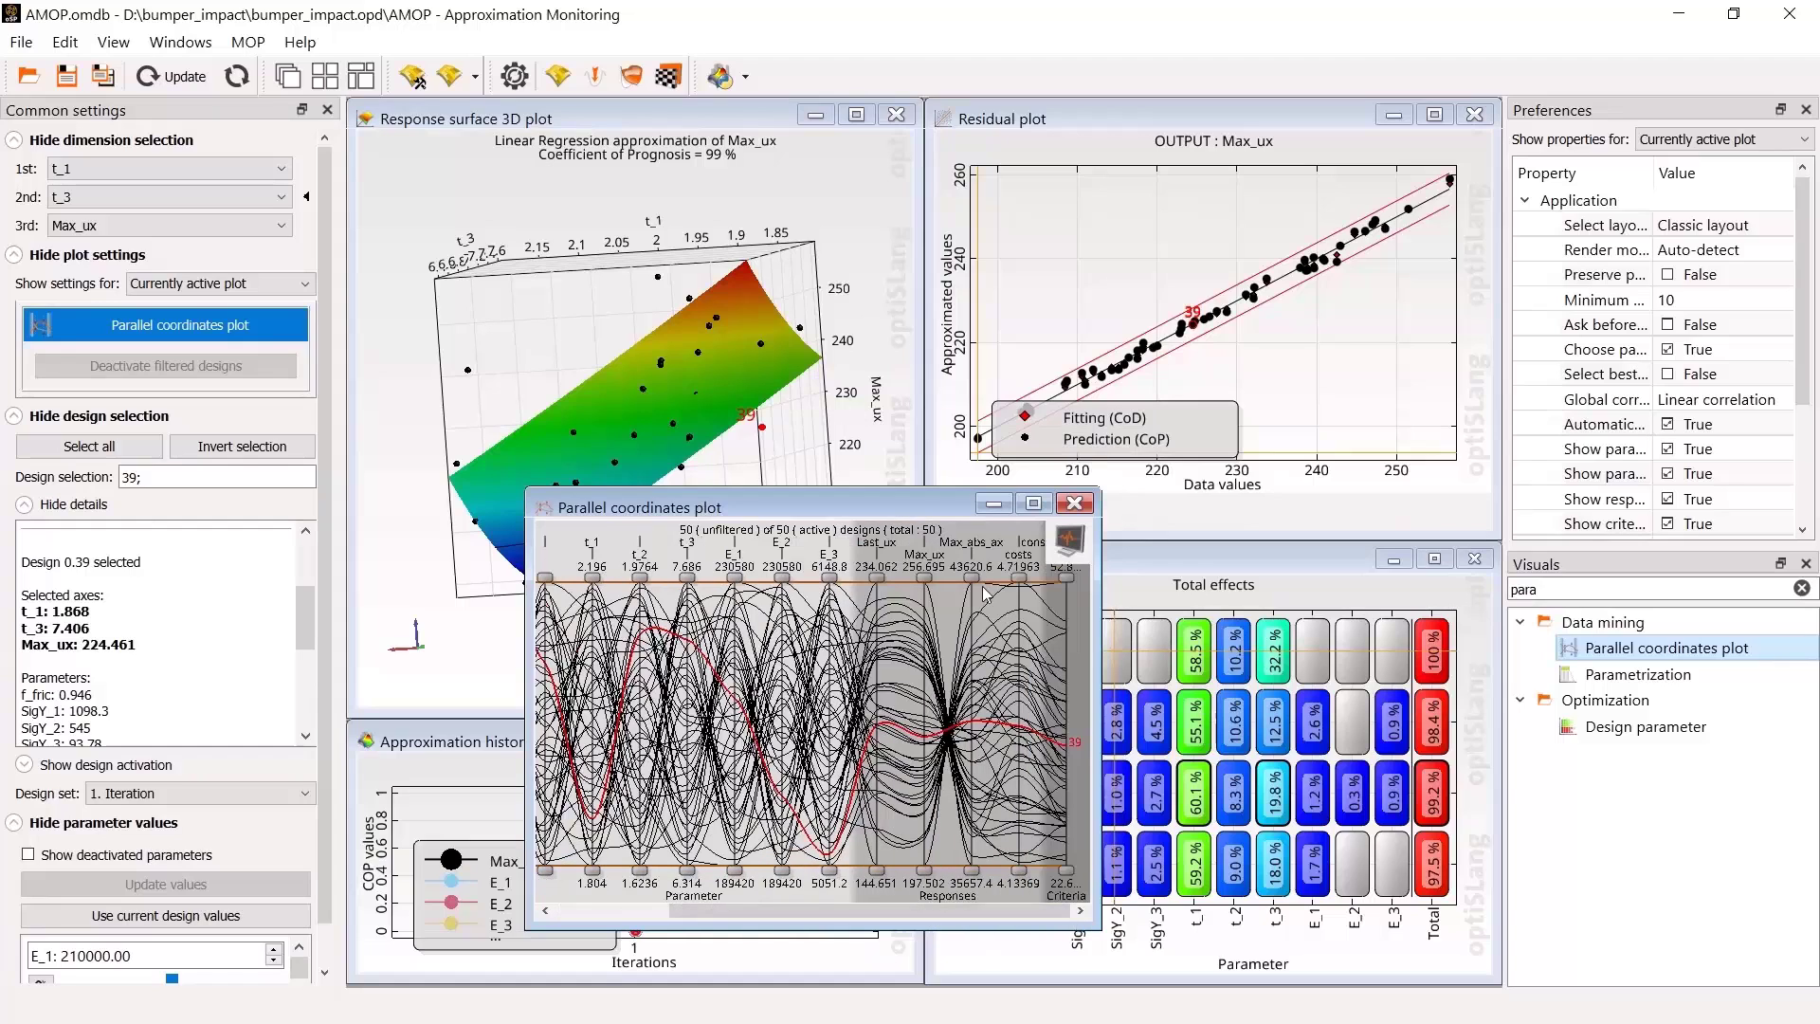
Step: Cap Max_ux at a maximum of 205 and deactivate the filtered designs, leaving 4 active
double_click(928, 582)
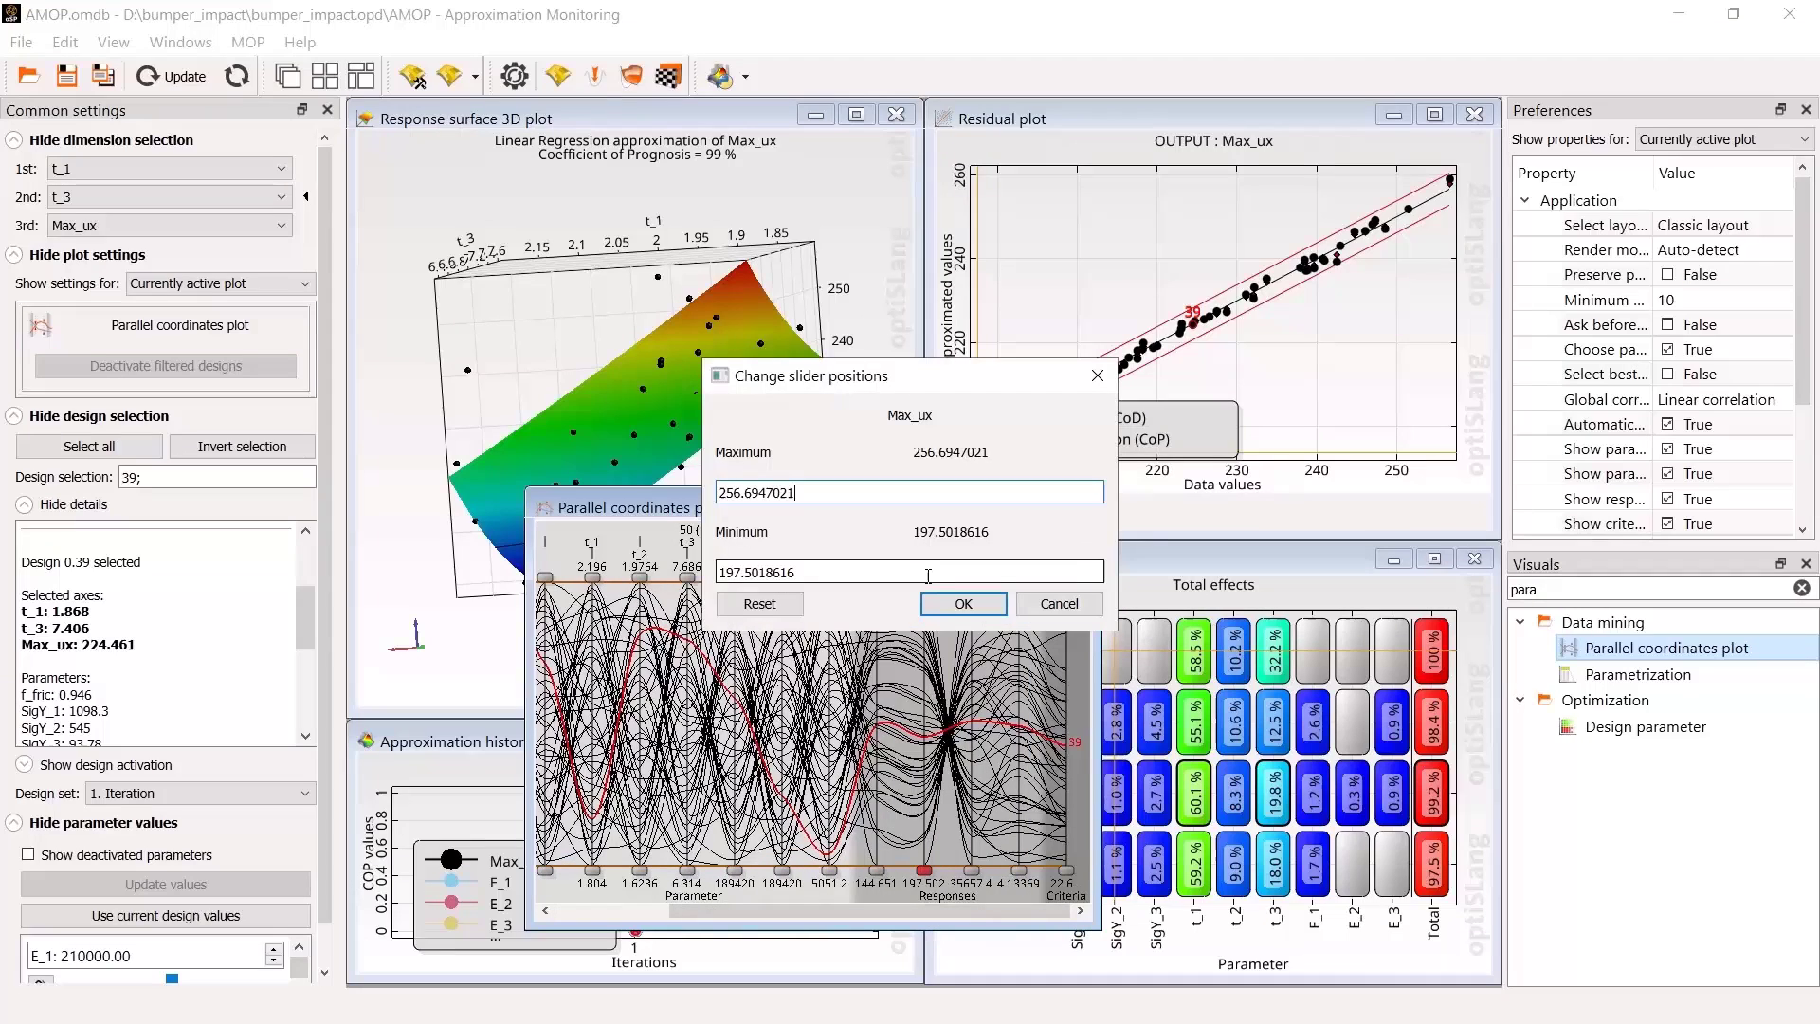
triple_click(836, 490)
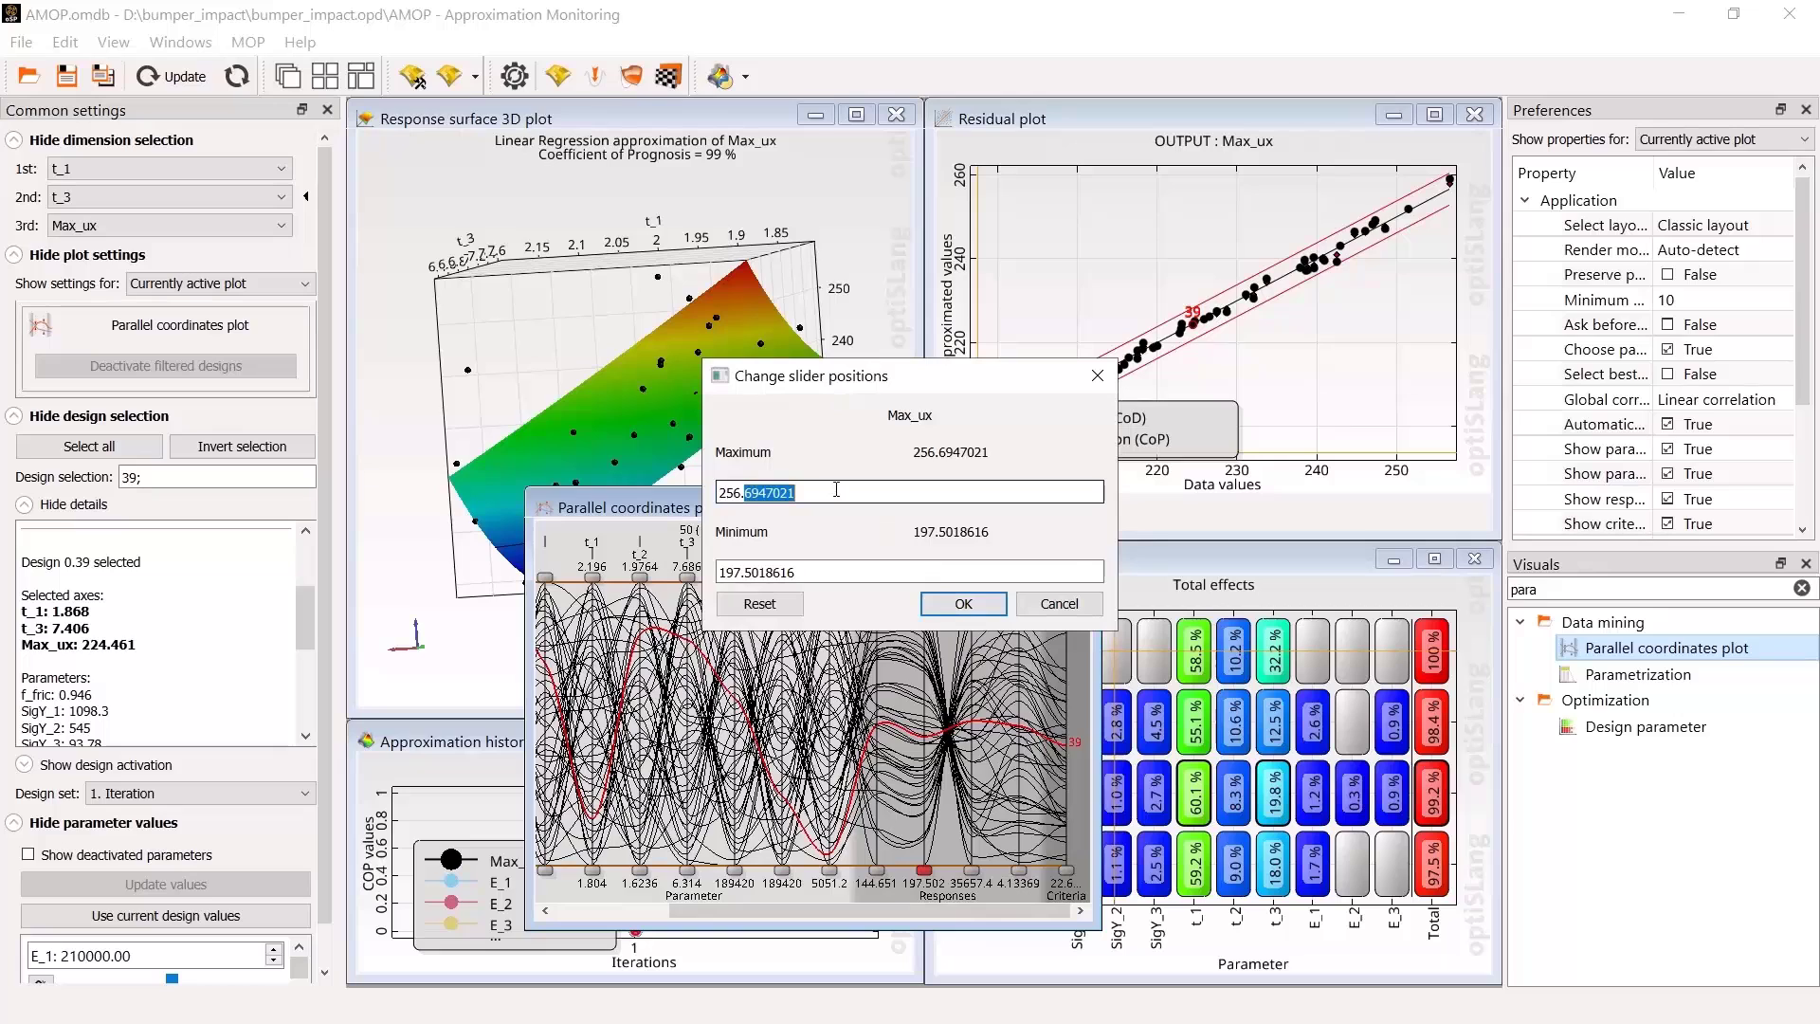
type("205")
key("Return")
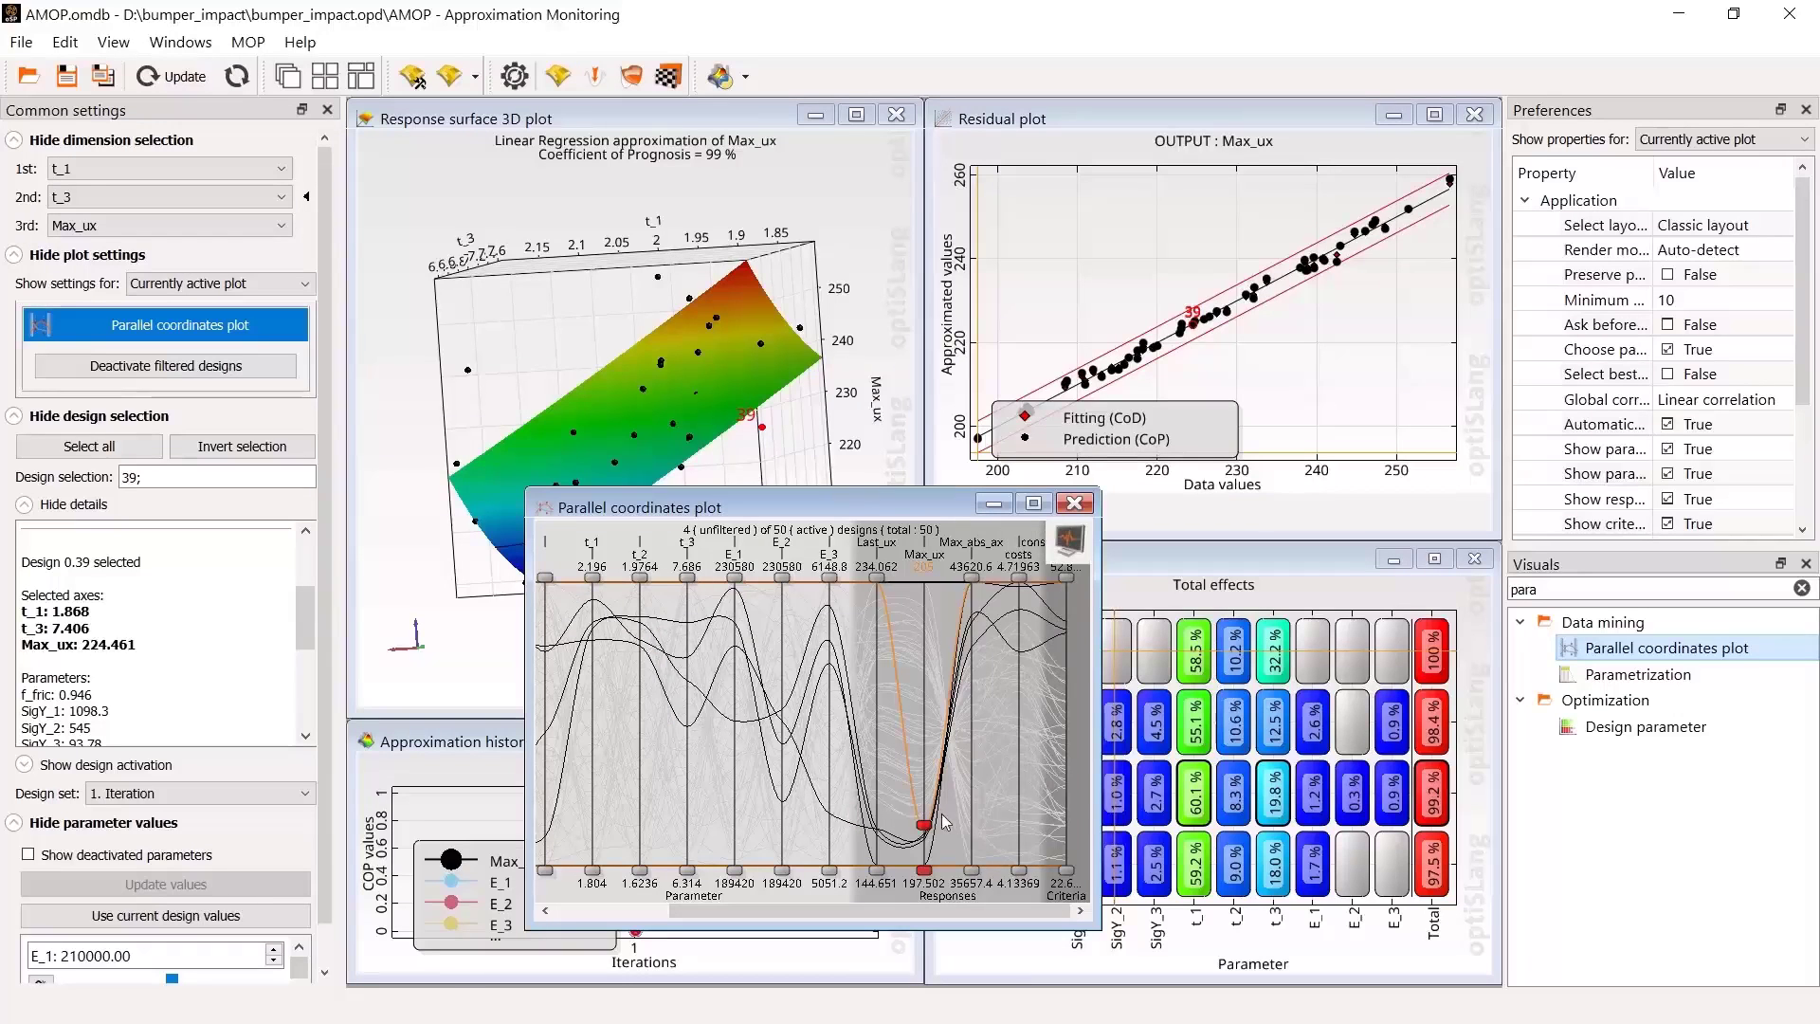
right_click(945, 635)
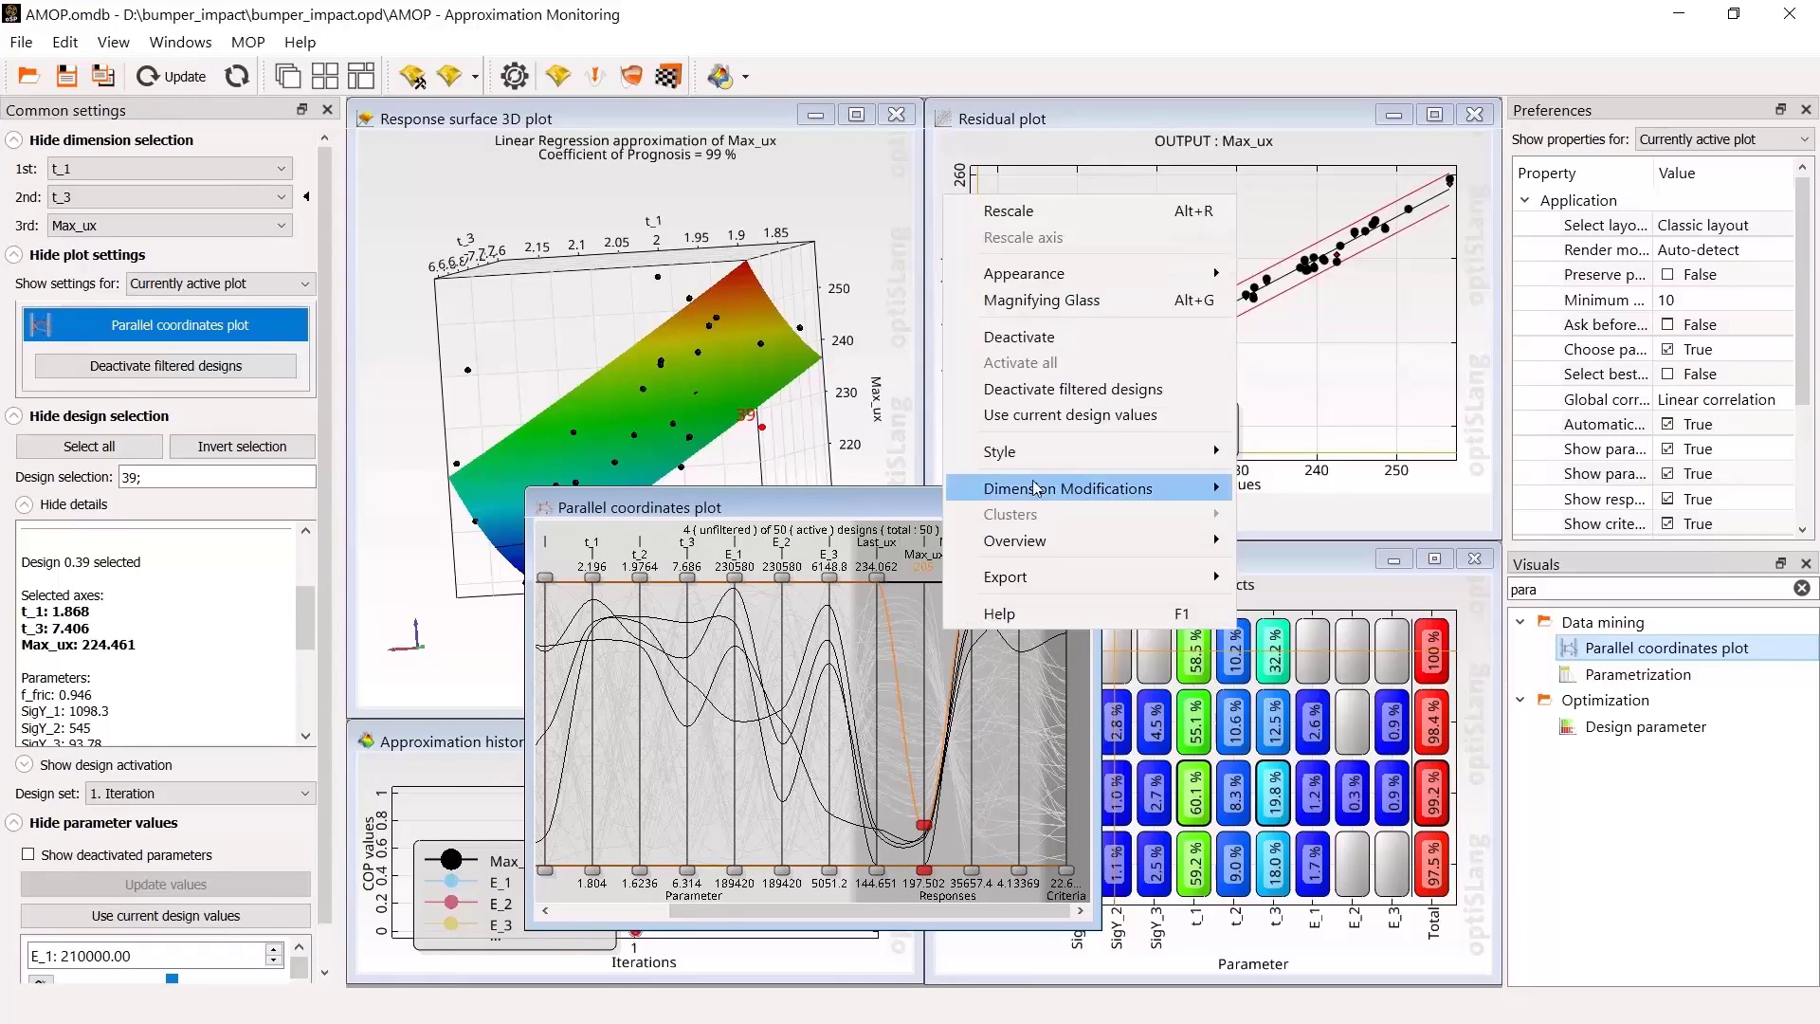
left_click(1095, 394)
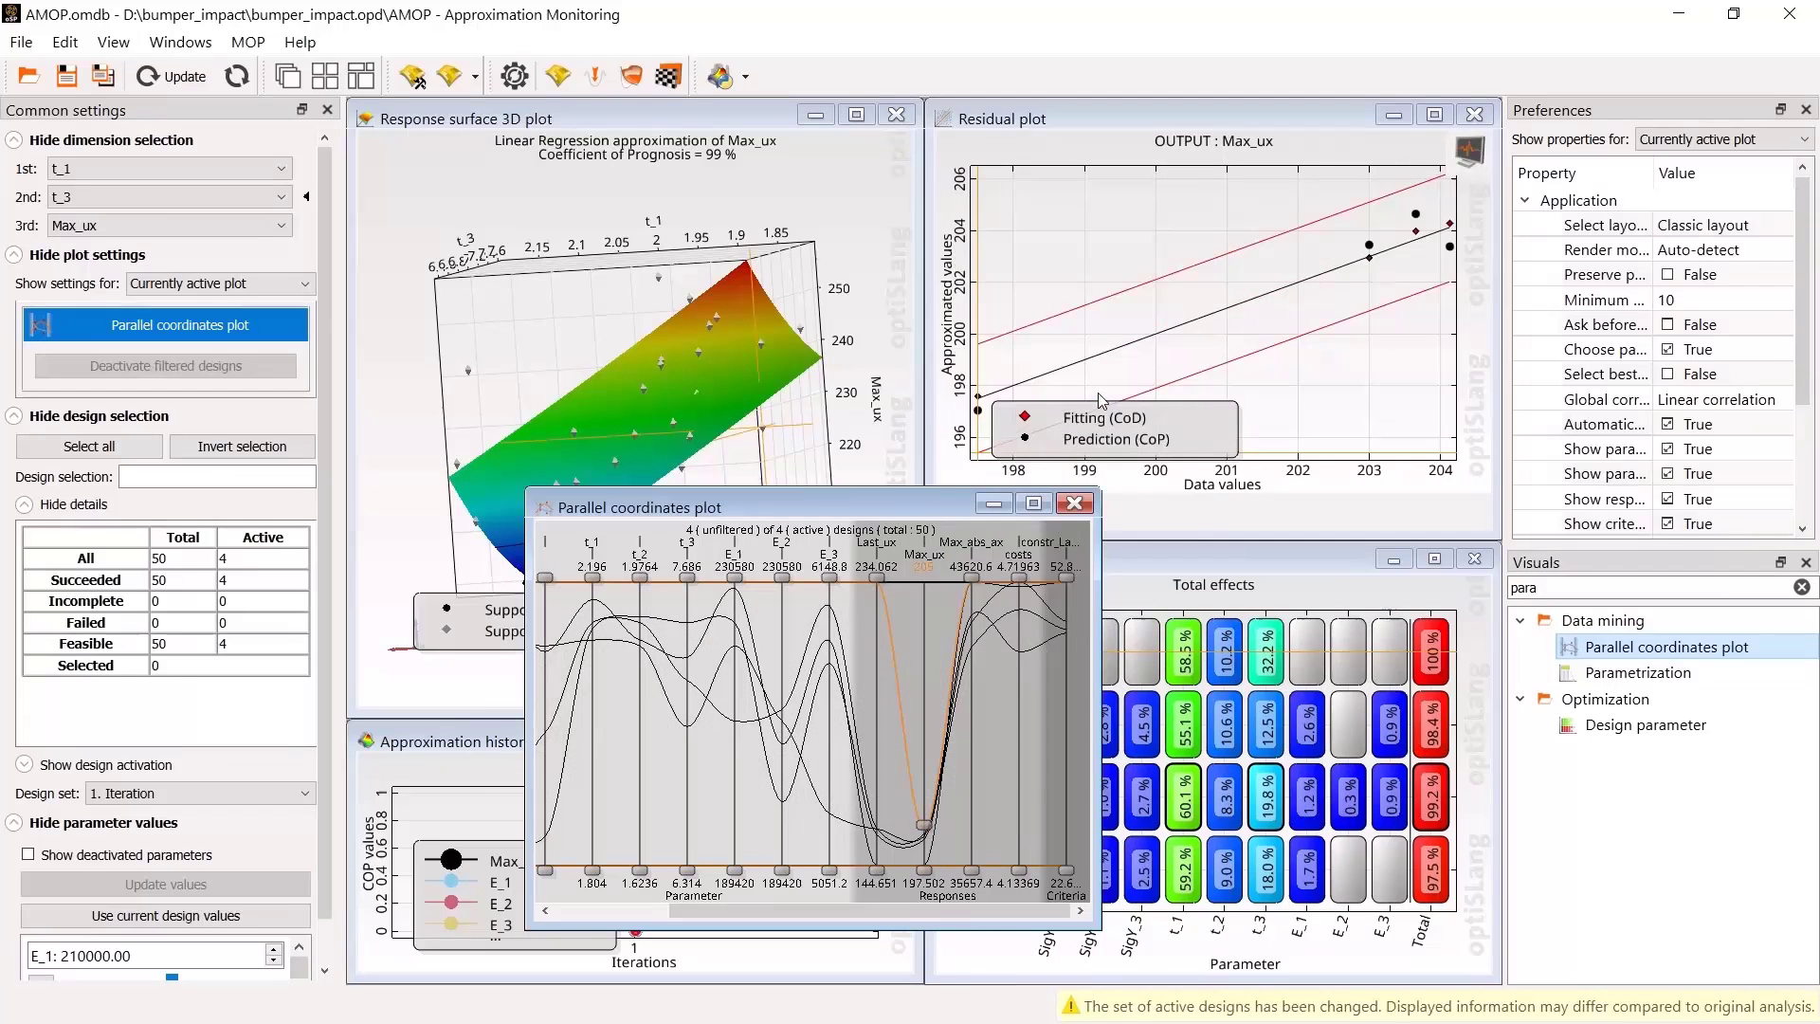
Step: Select designs 40, 42, 44 and 10 on the rotated 3D response surface
left_click(737, 115)
left_click_drag(720, 208, 508, 543)
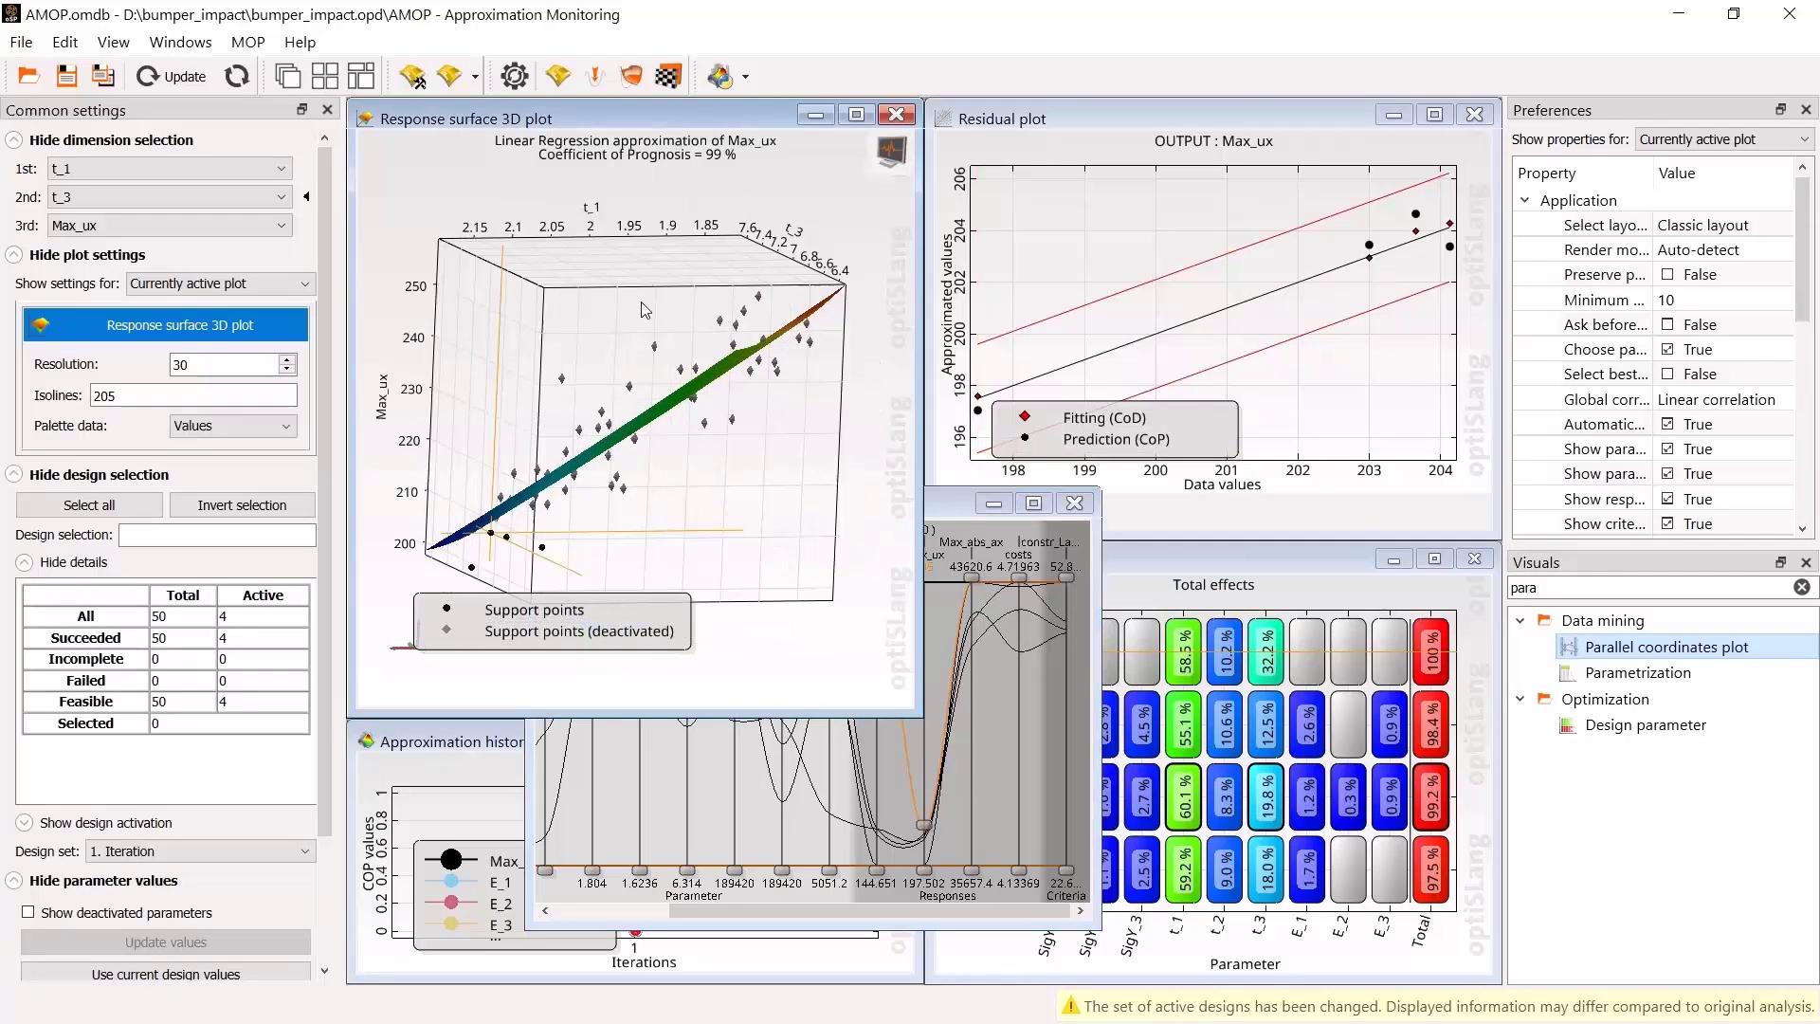
left_click(490, 532)
left_click(508, 537, "ctrl")
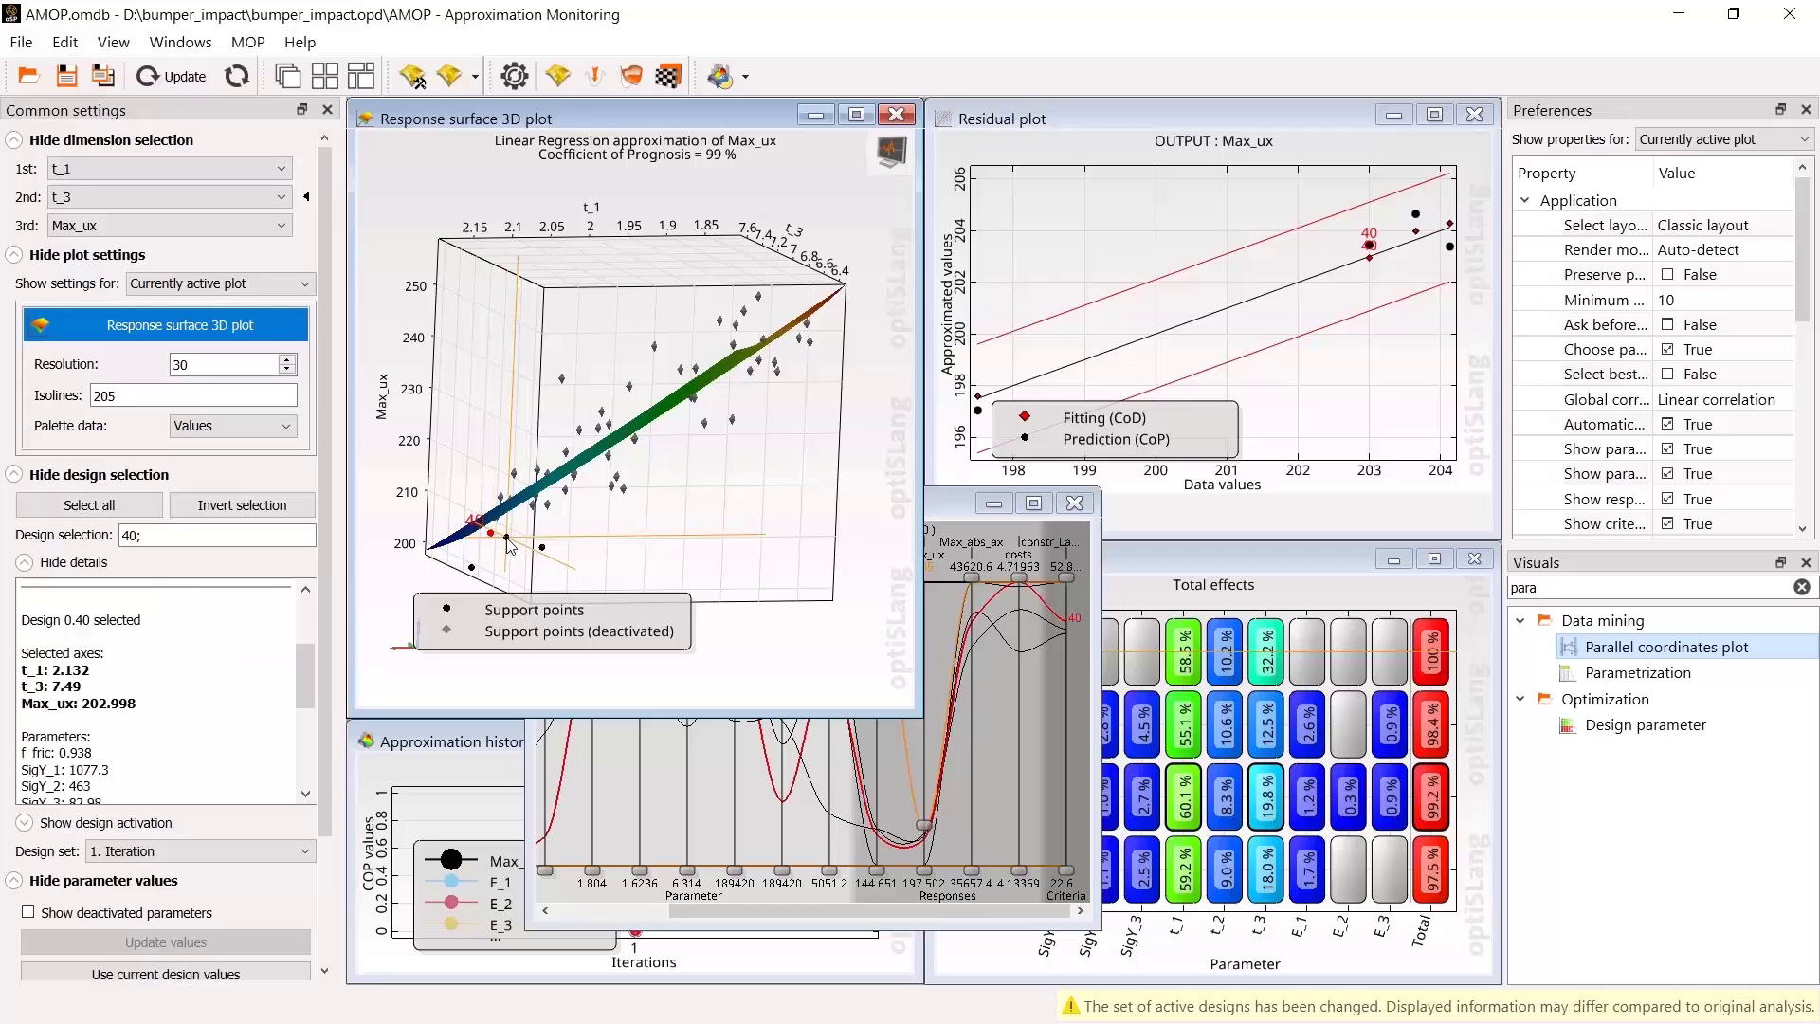
left_click(543, 548, "ctrl")
left_click(472, 567, "ctrl")
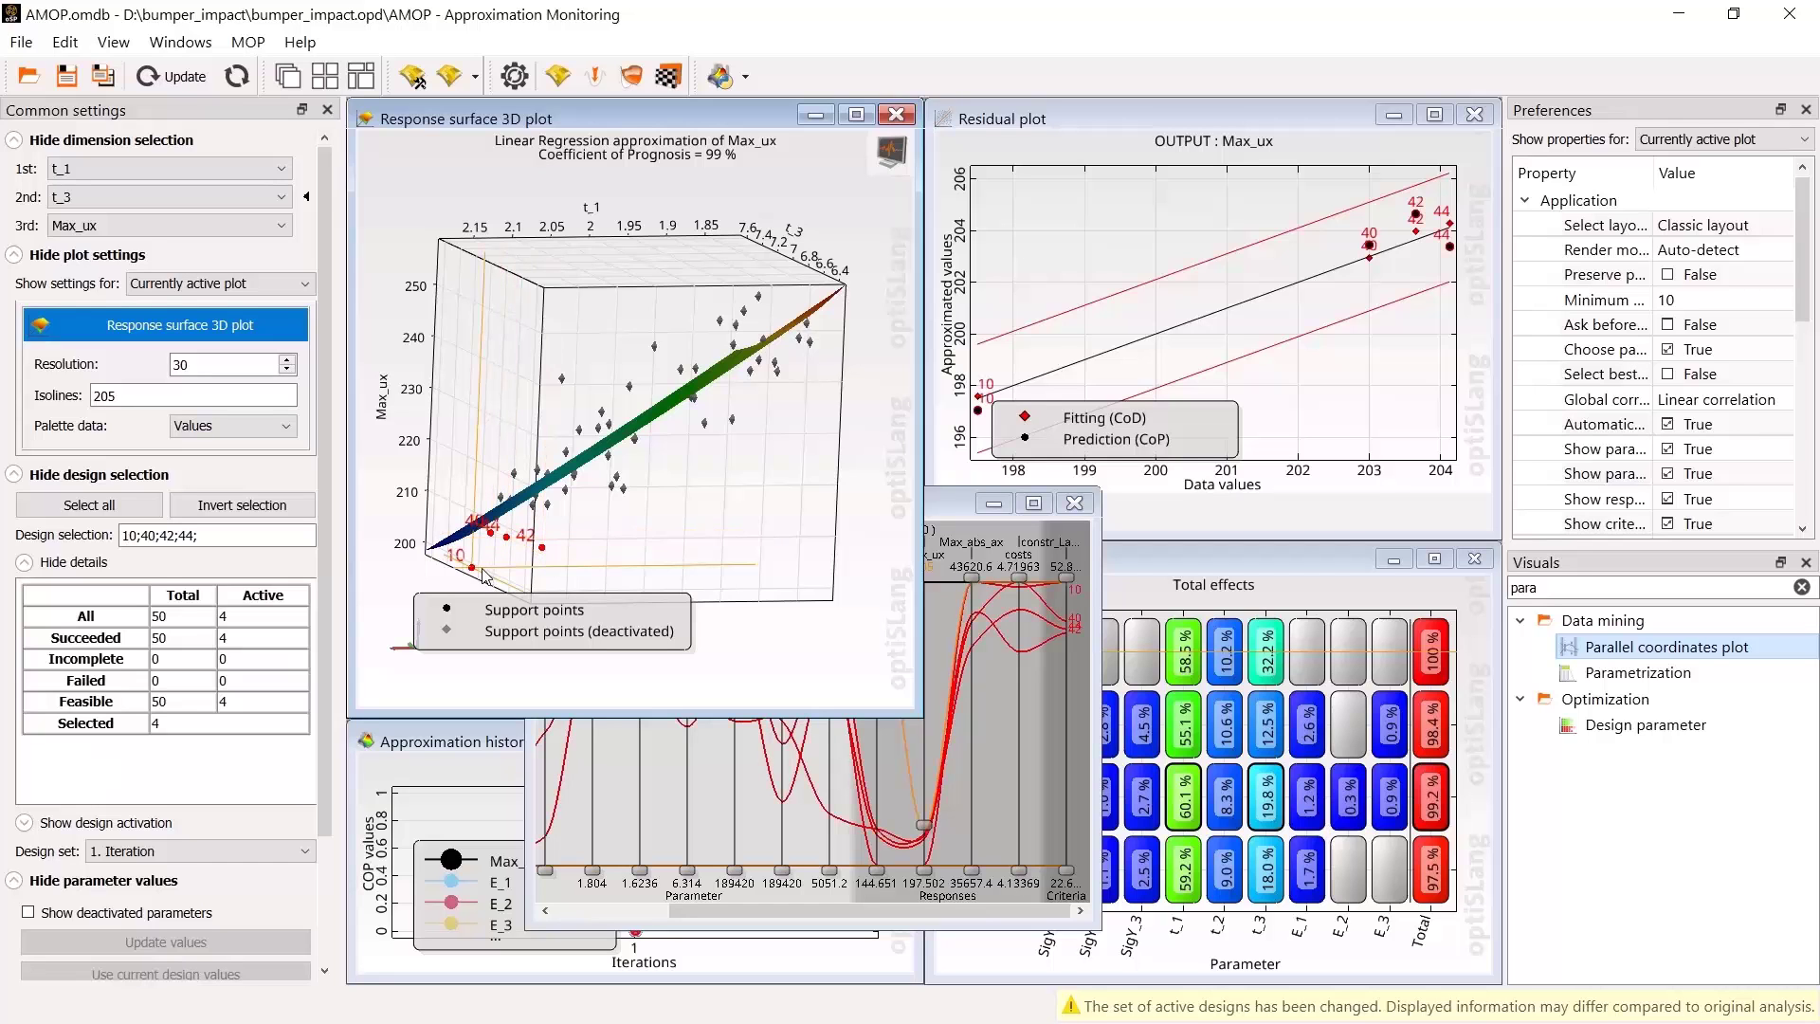
left_click_drag(474, 568, 739, 631)
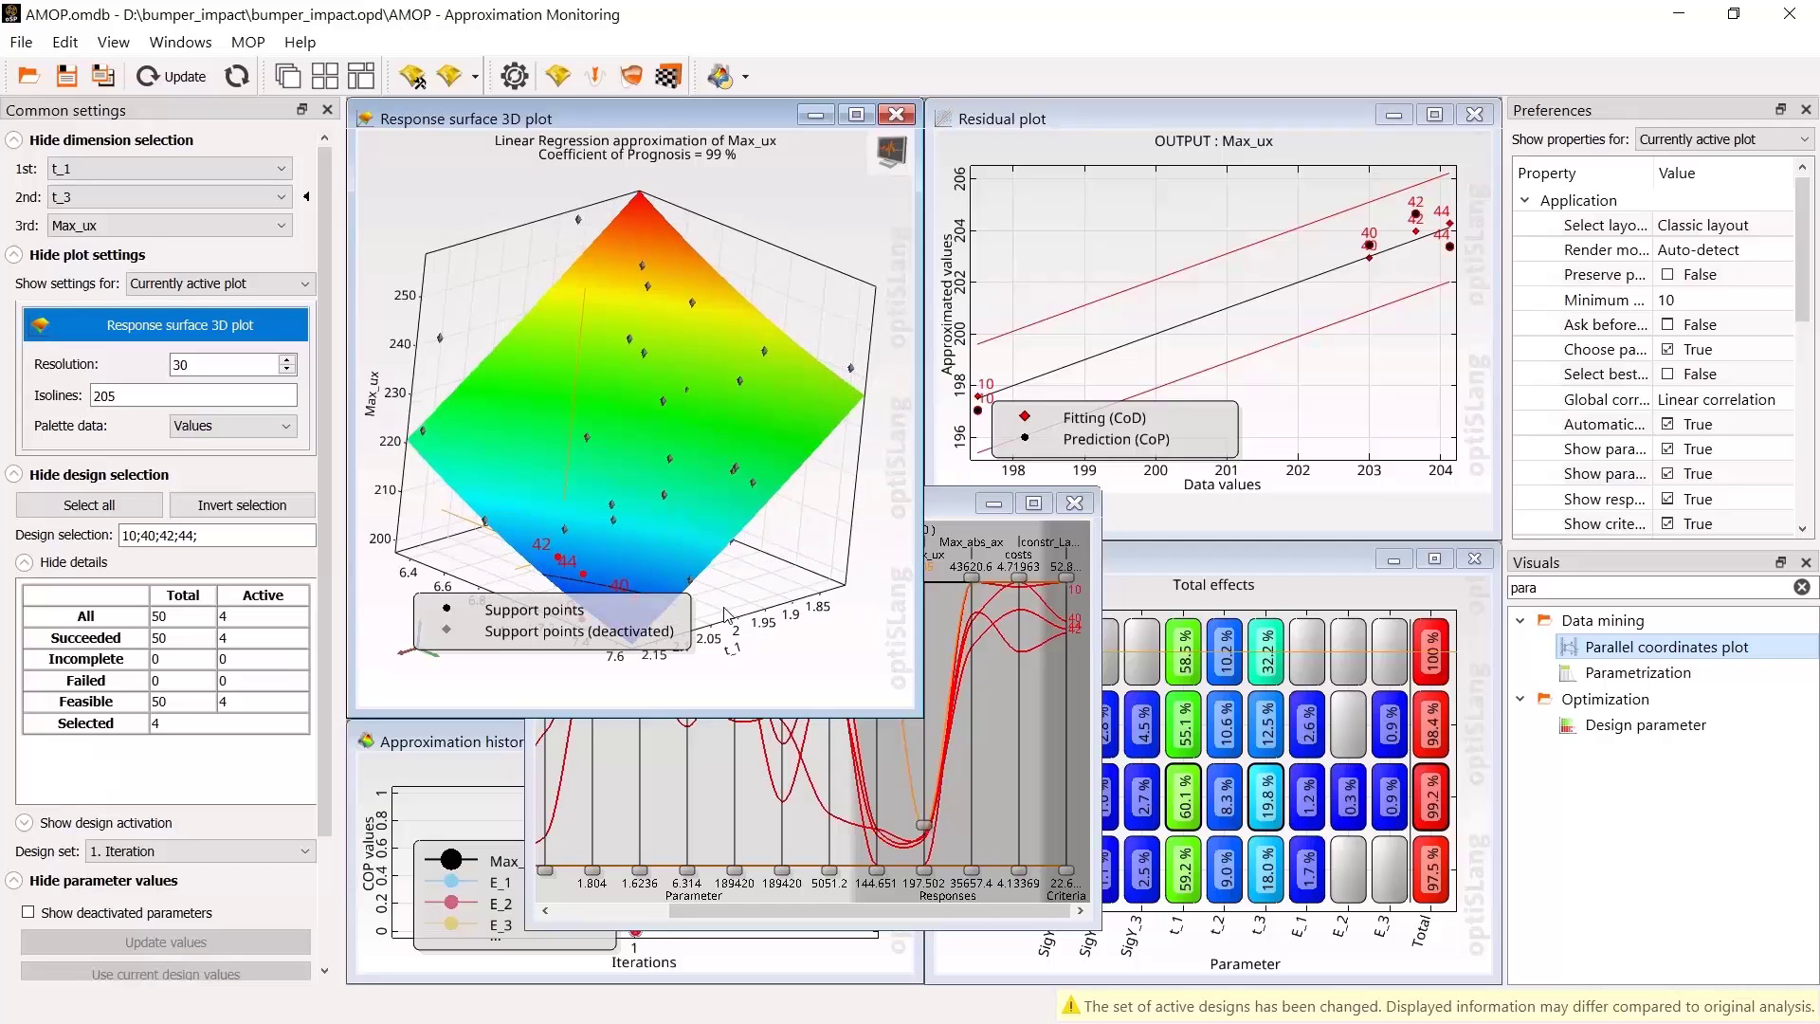
double_click(1627, 585)
Step: Add a Signal plot showing Sig_ux channel 0, reposition its legend and clear the search
type("signal")
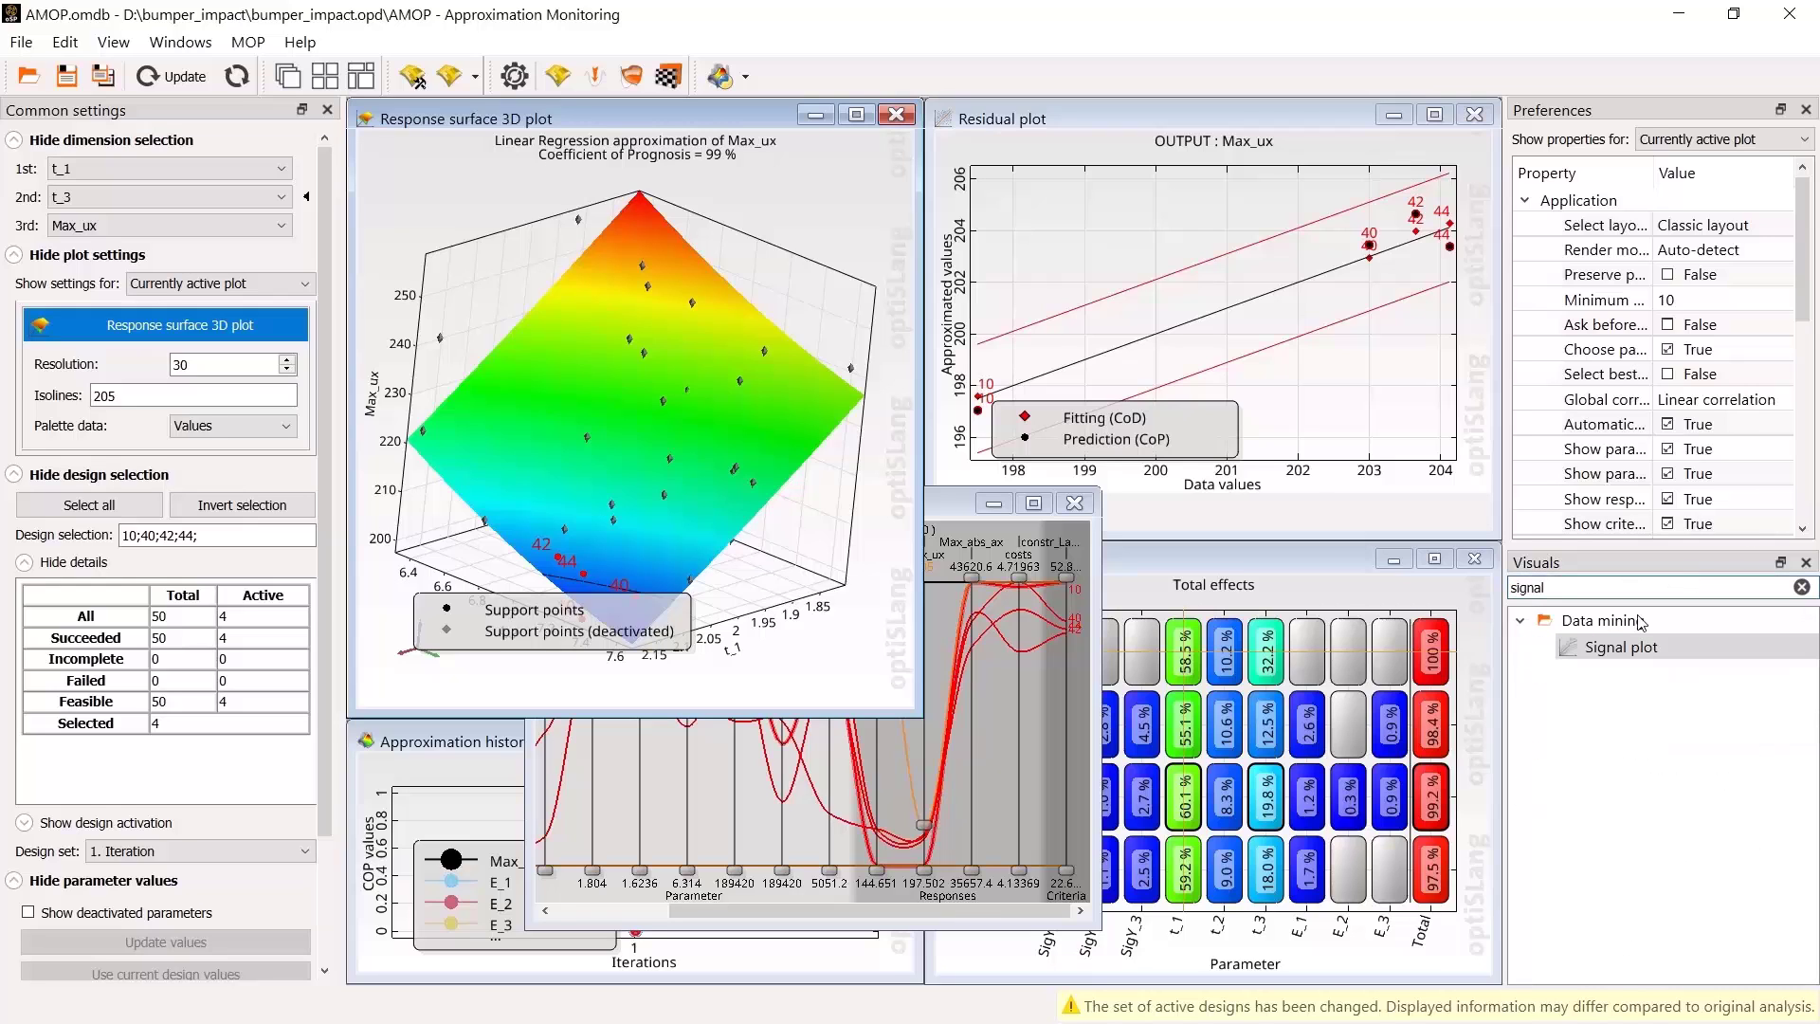
left_click_drag(1612, 646, 611, 366)
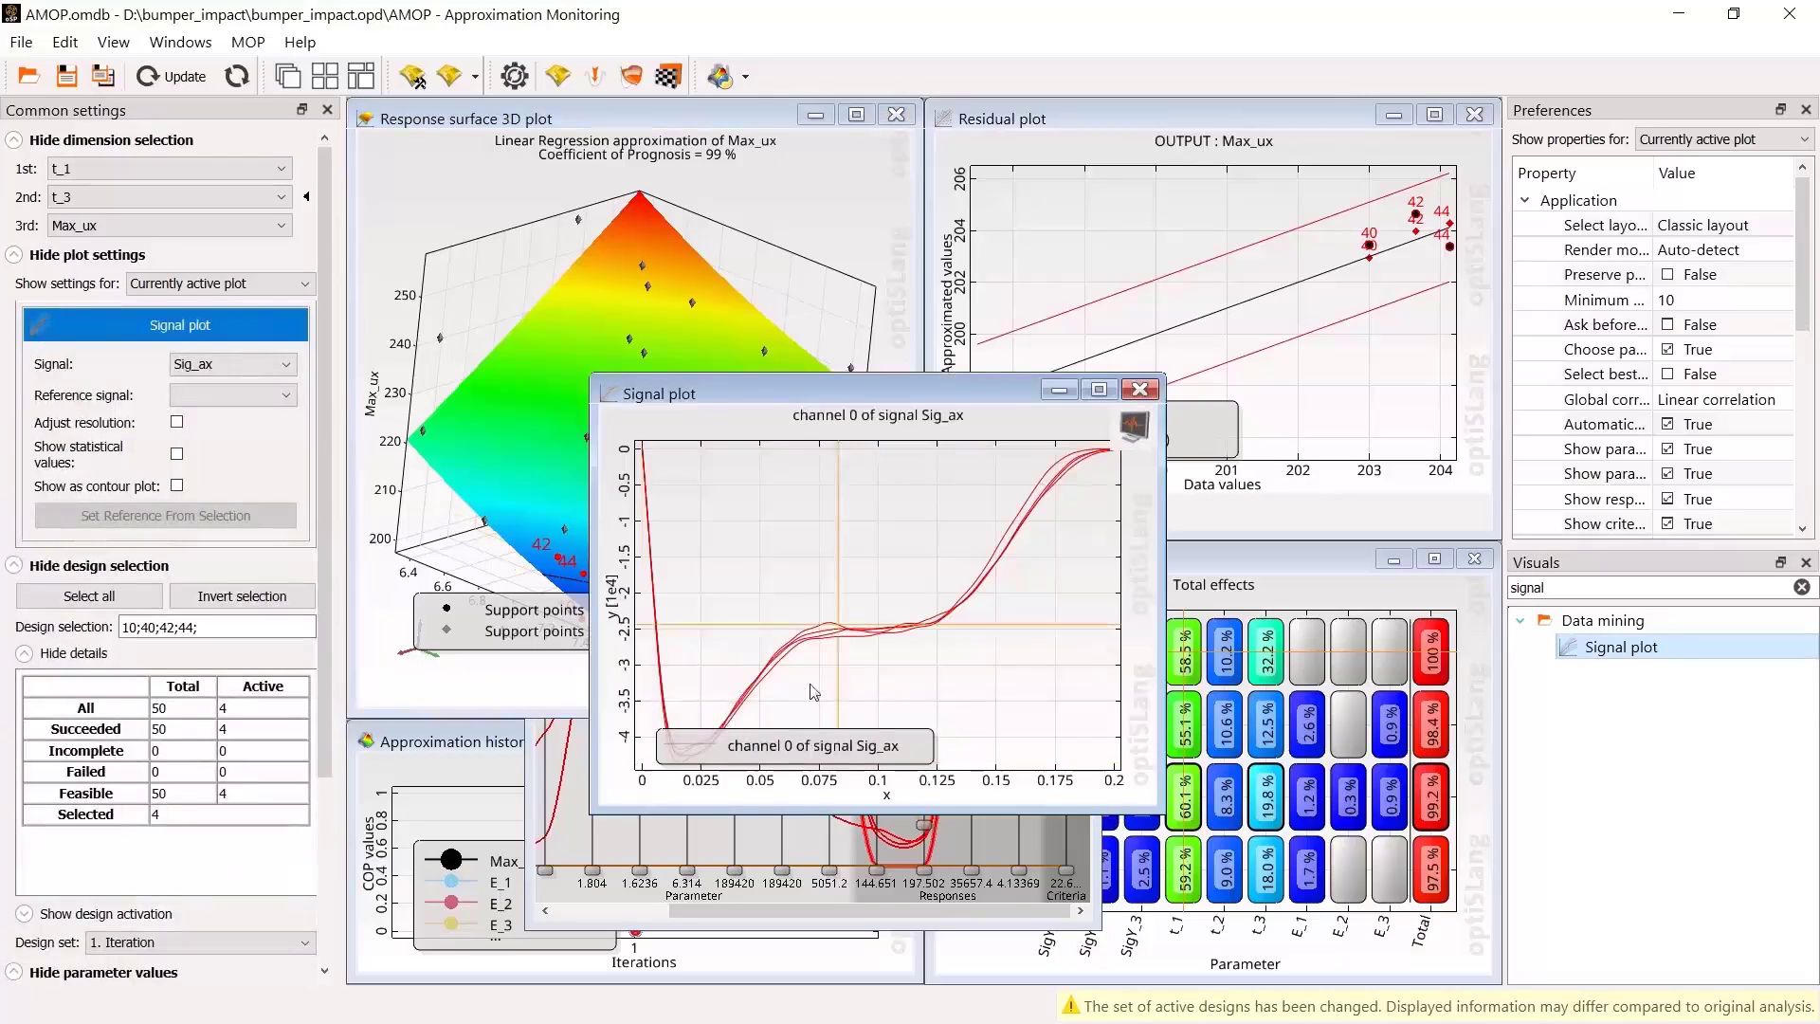
left_click_drag(814, 745, 846, 530)
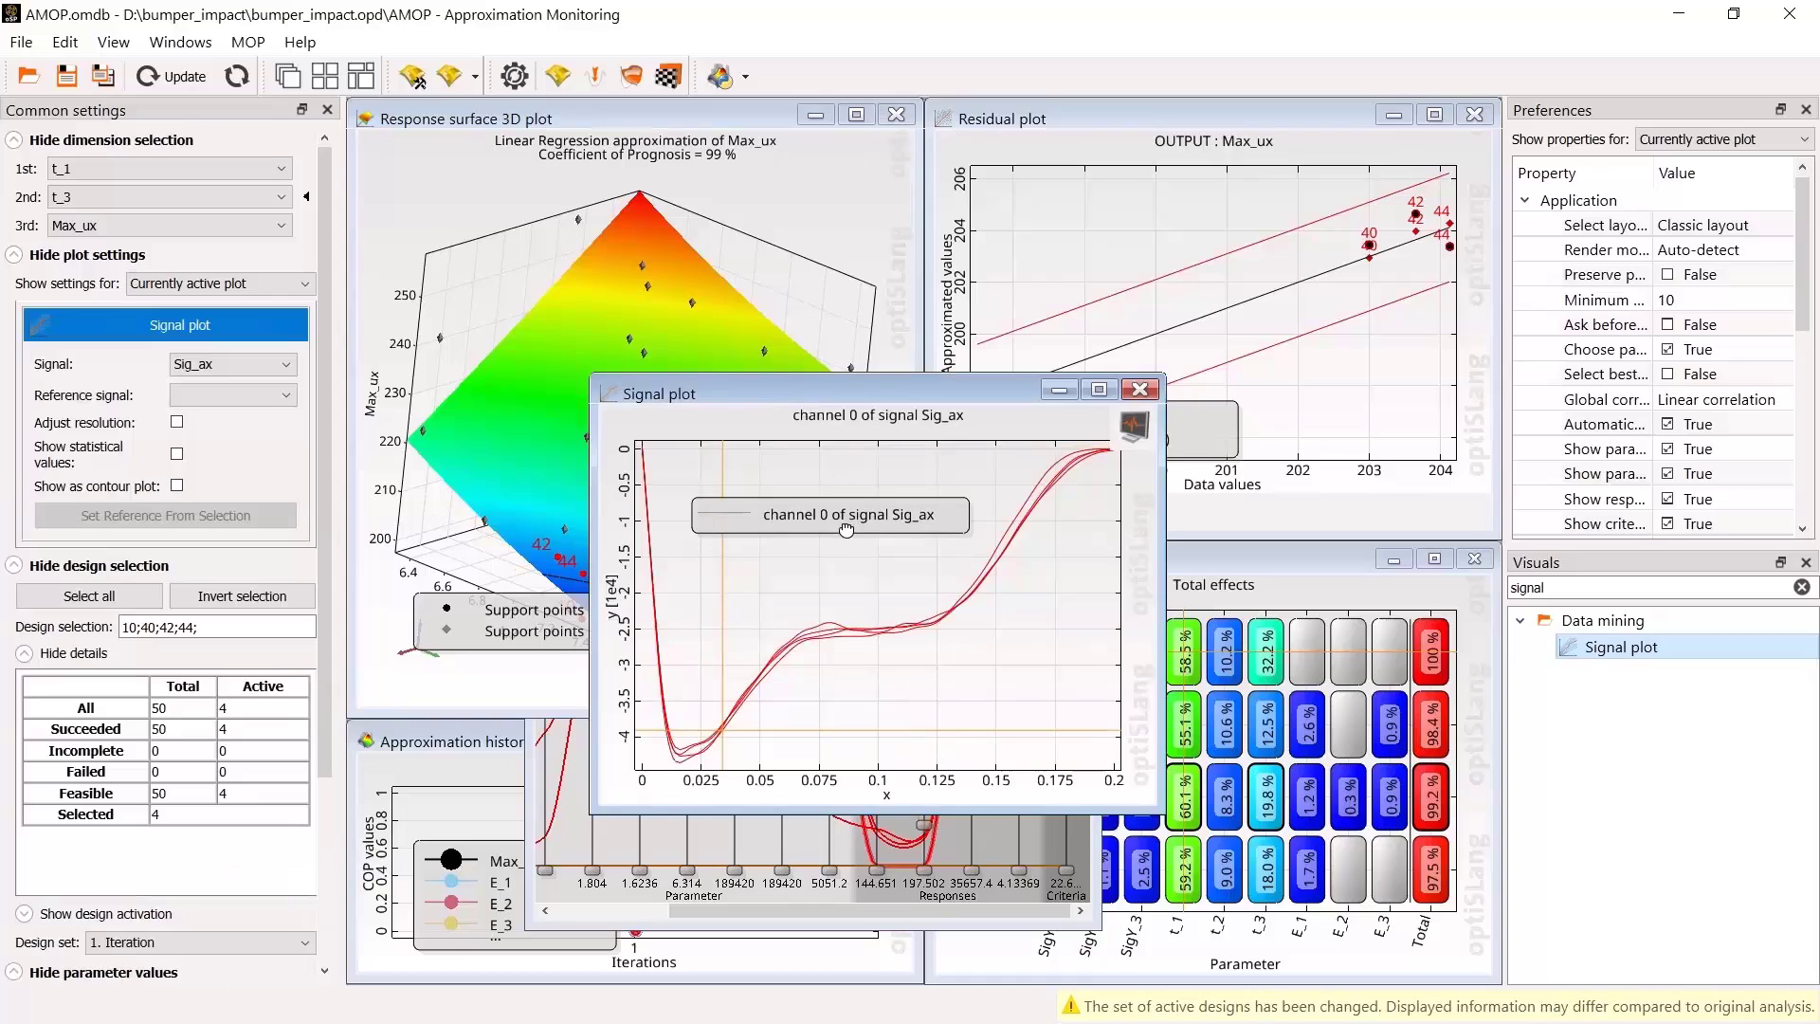
left_click(283, 364)
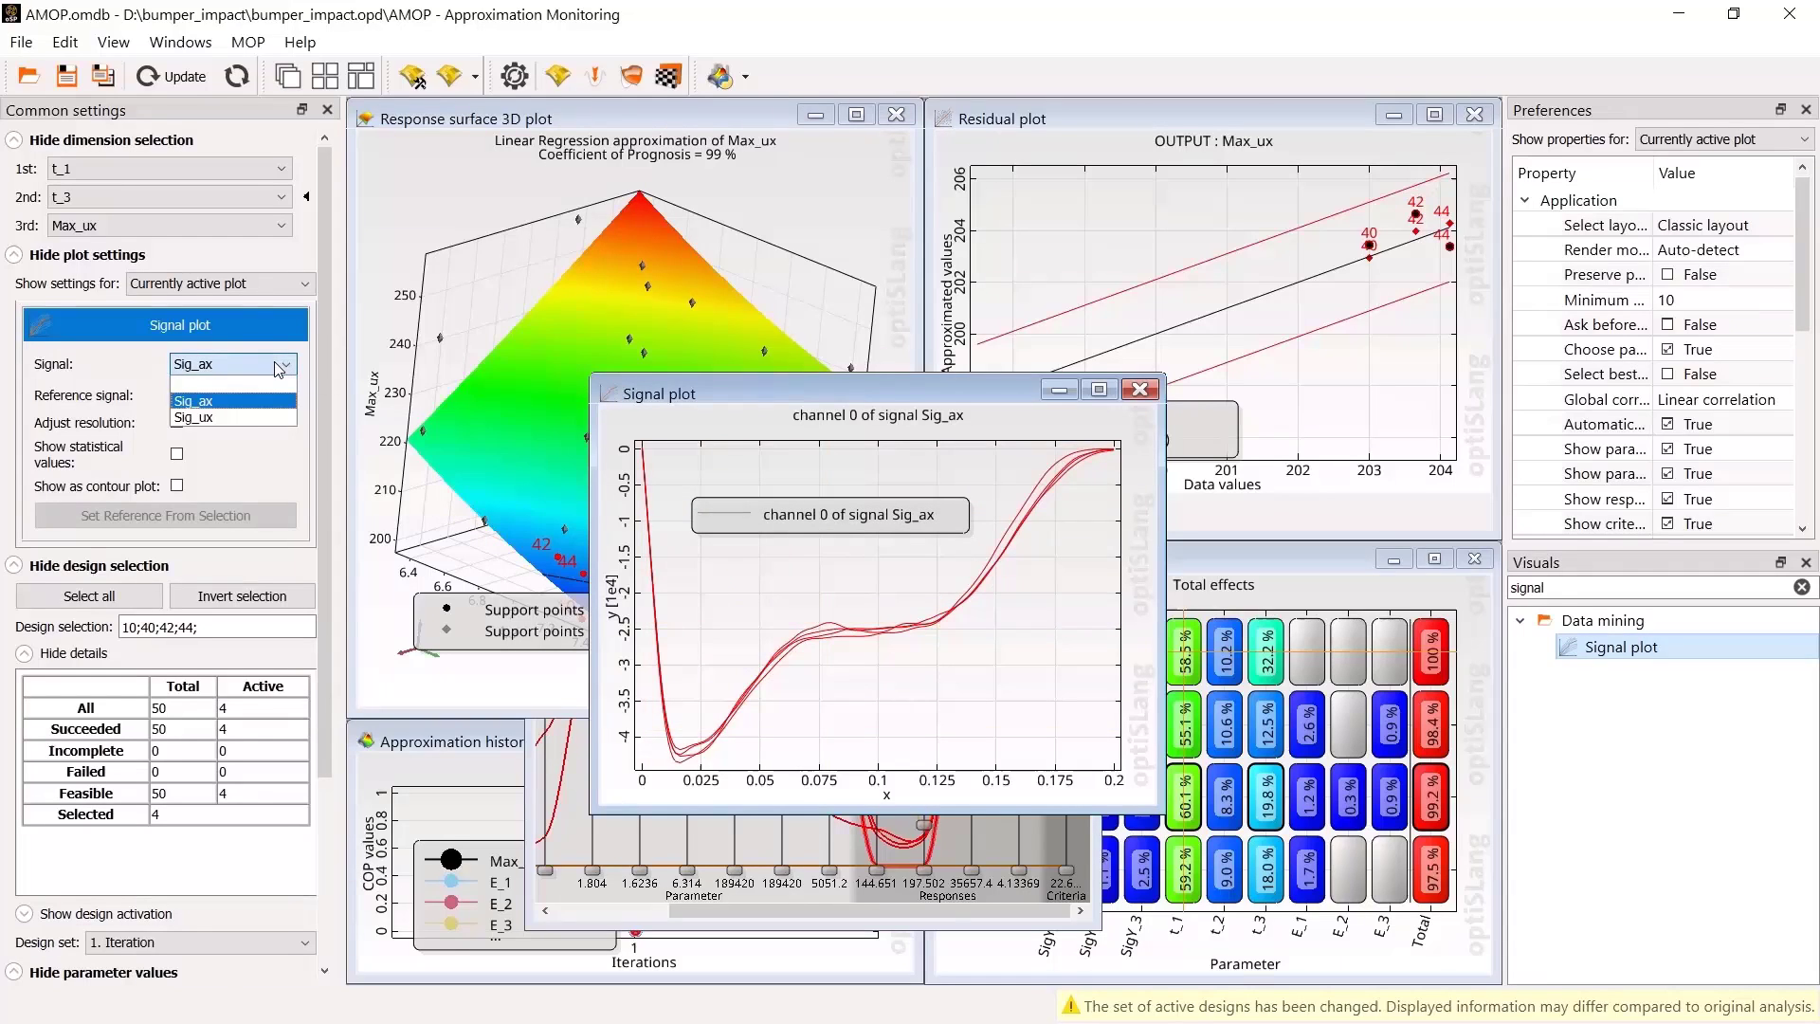
left_click(254, 417)
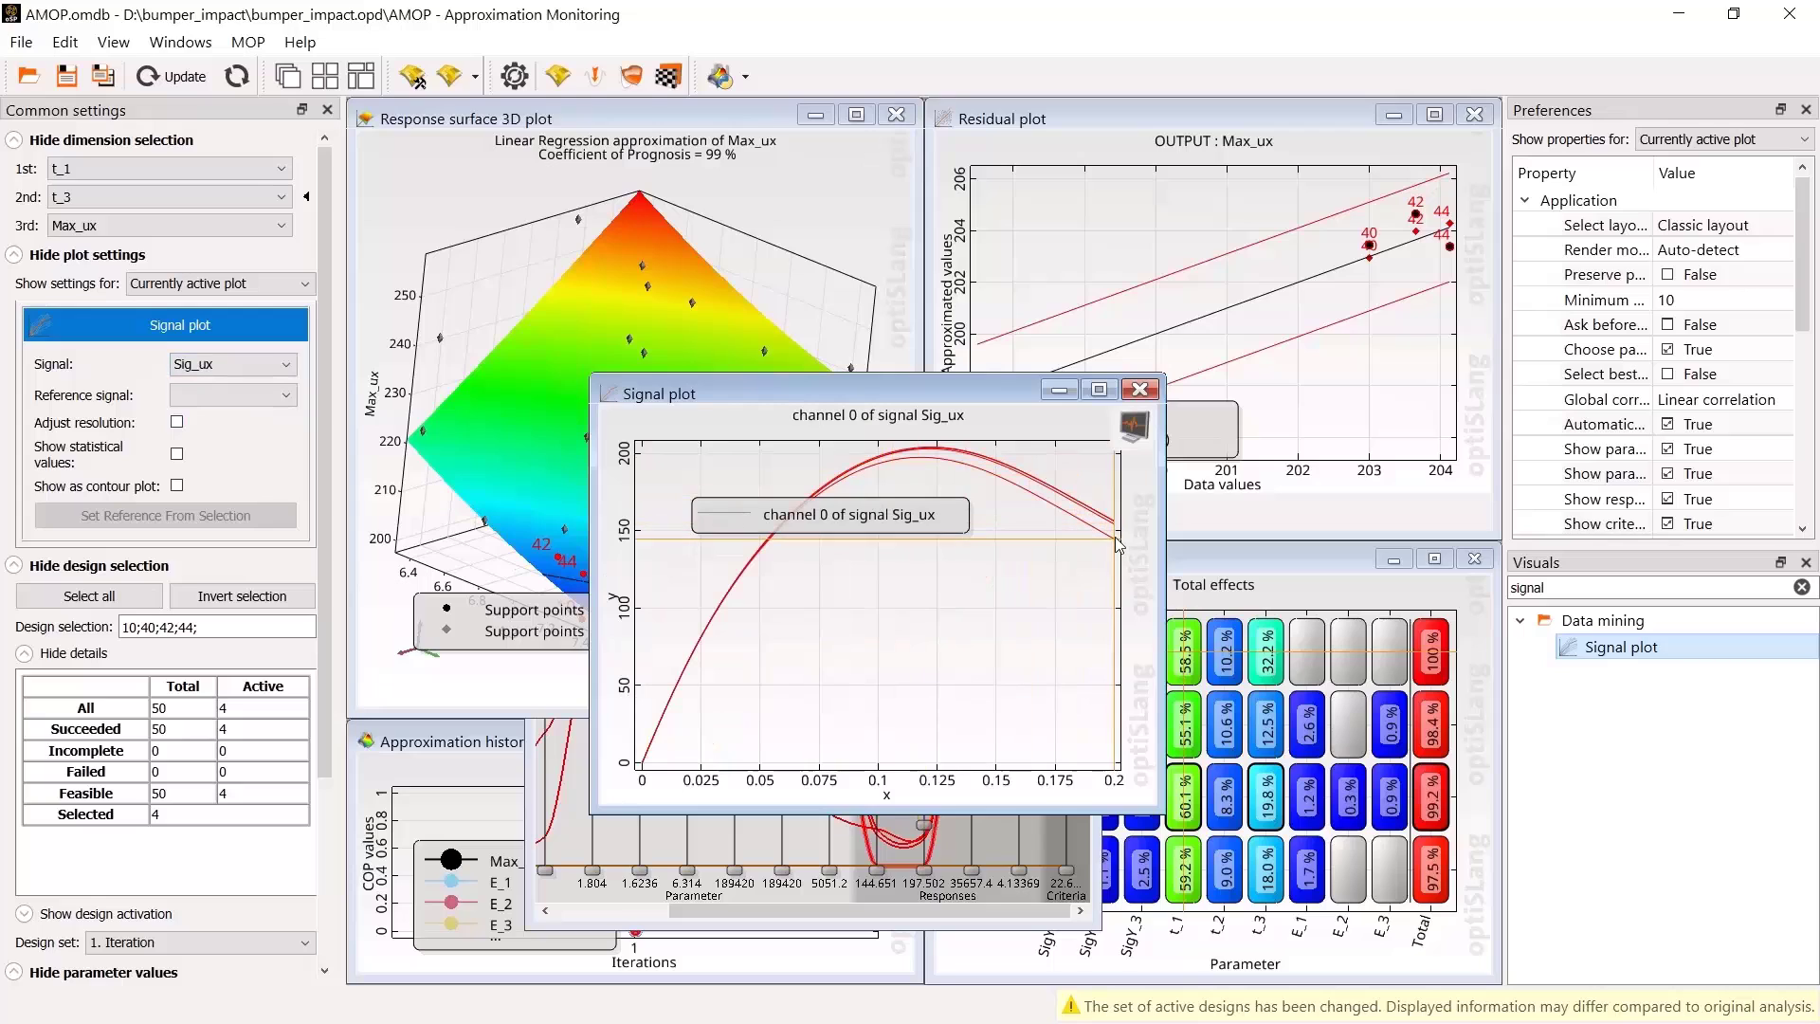
left_click(1802, 587)
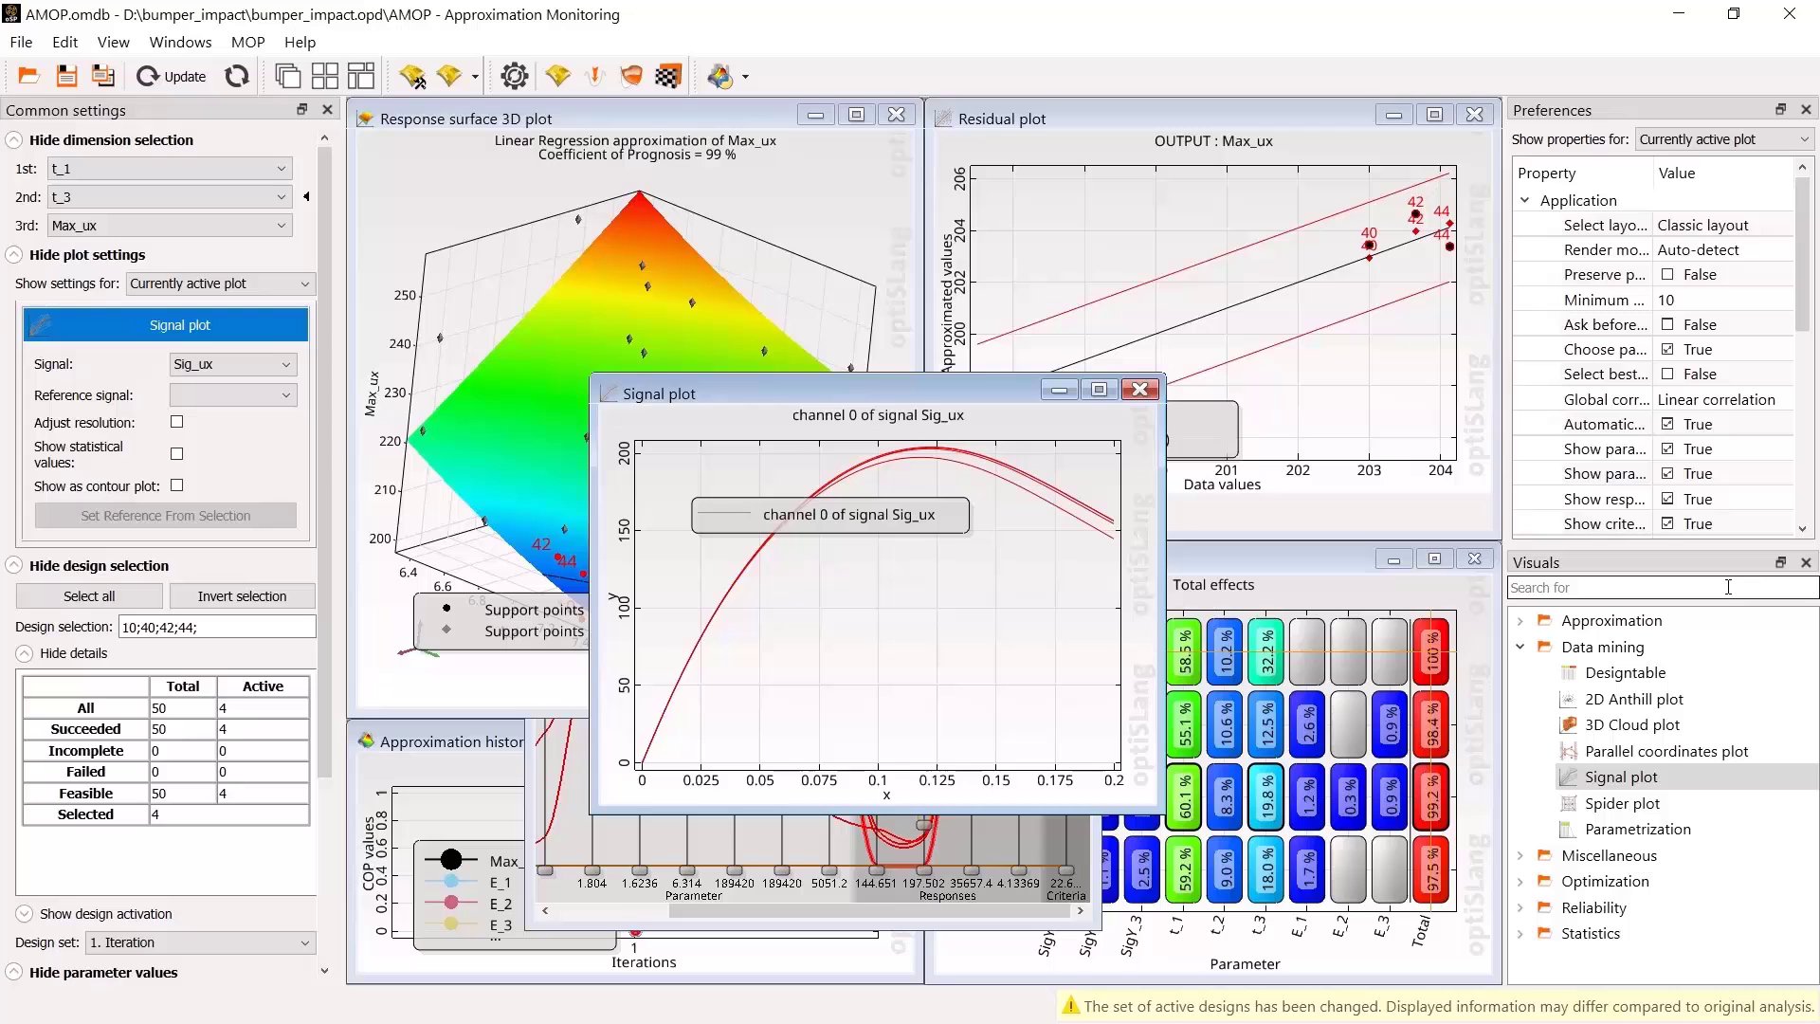
Step: Add a 2D Anthill plot from the 'anth' search and set its X-axis to Last_ux
type("anth")
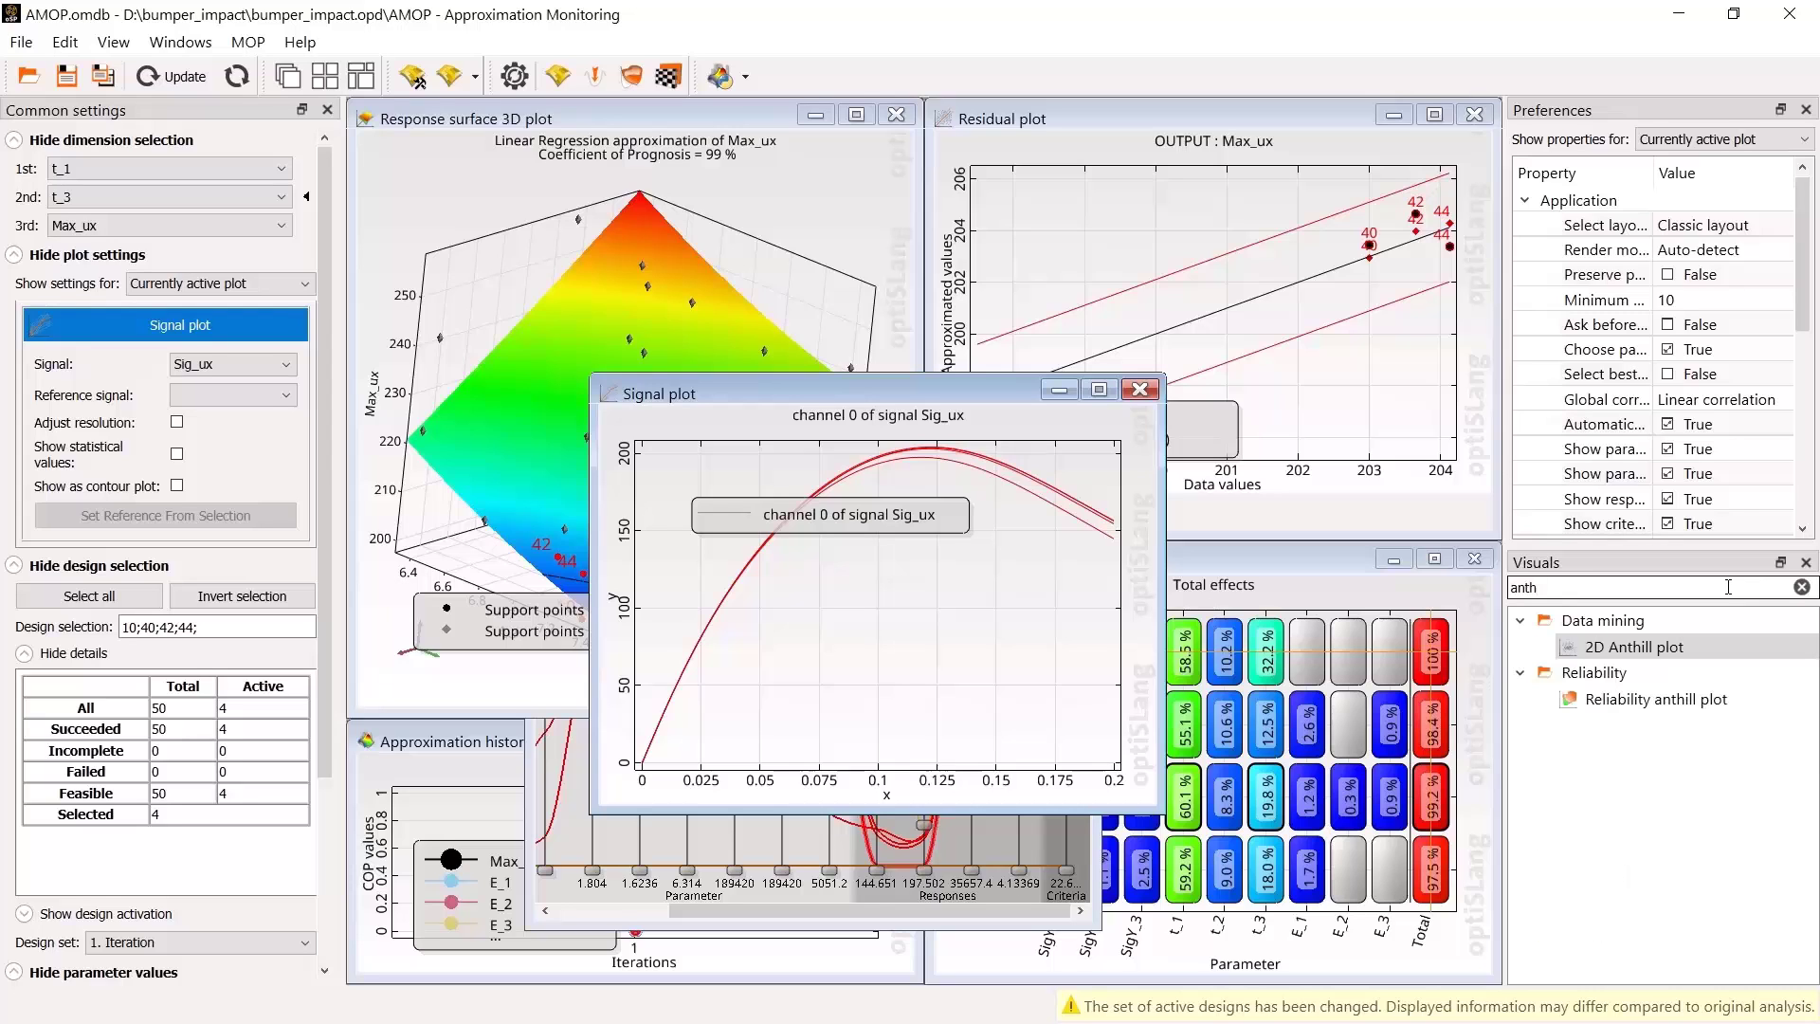
left_click_drag(1683, 647, 695, 220)
mouse_move(1114, 265)
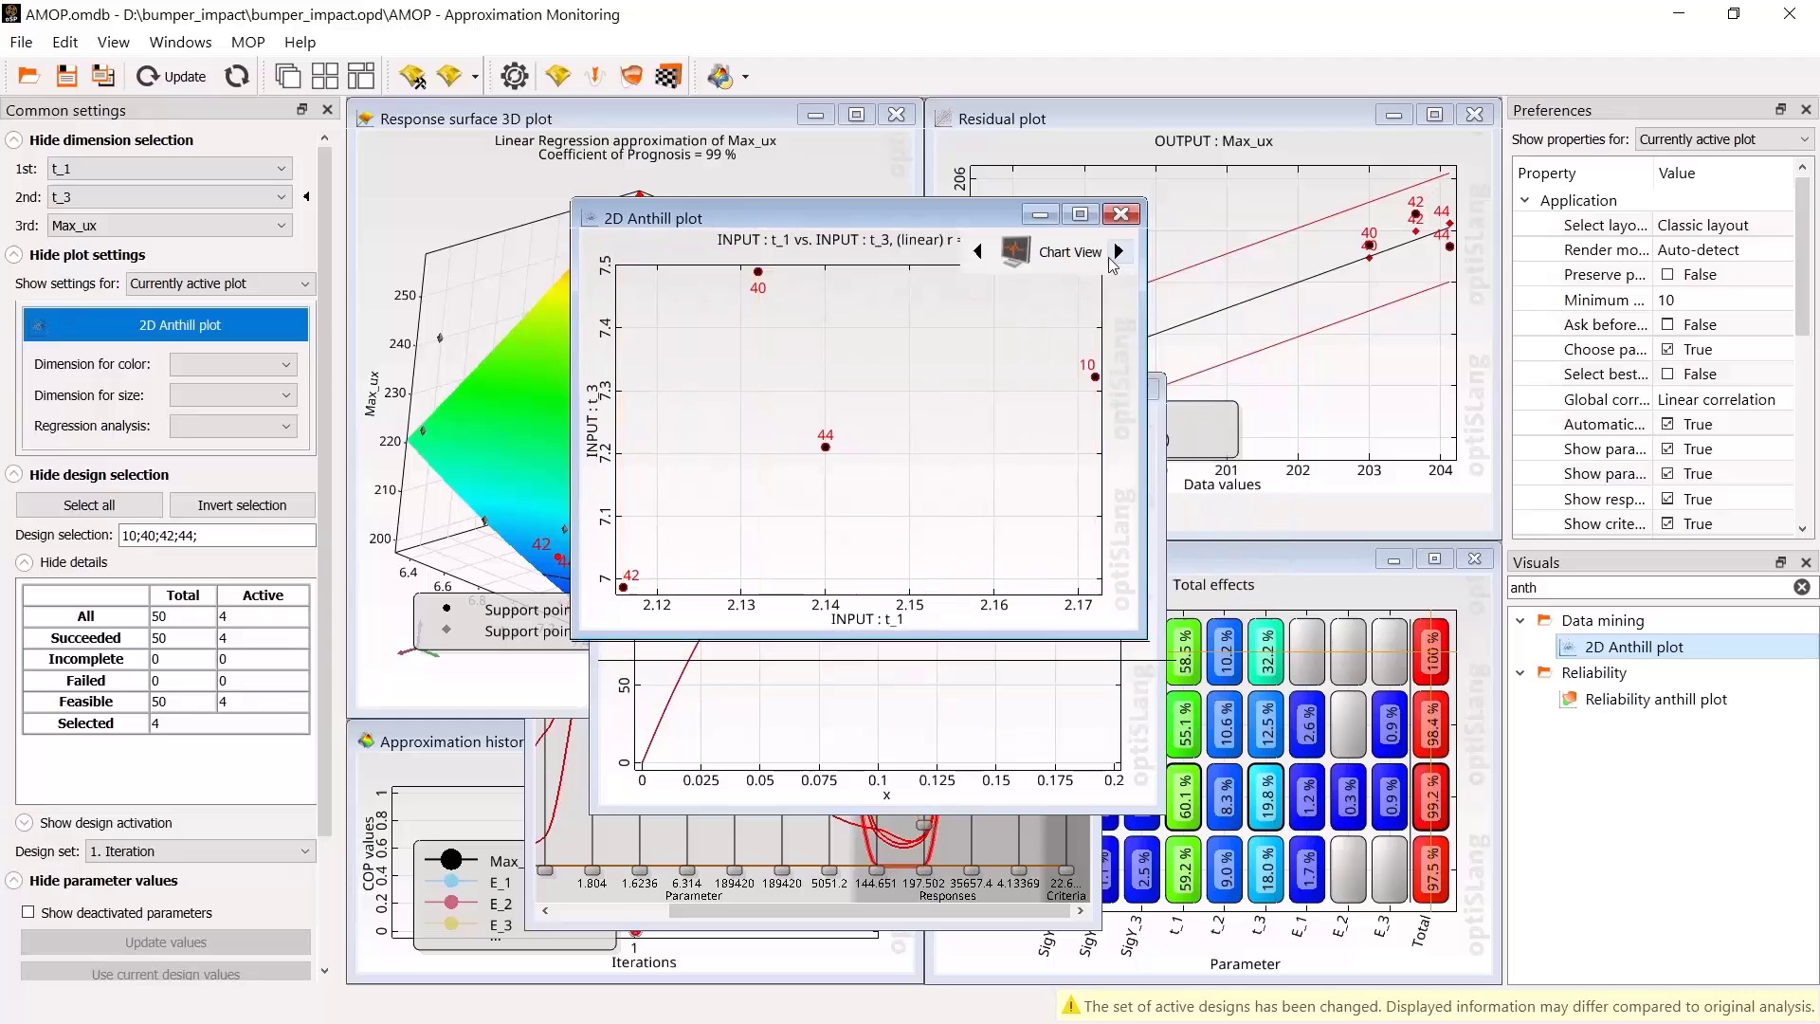
left_click(979, 252)
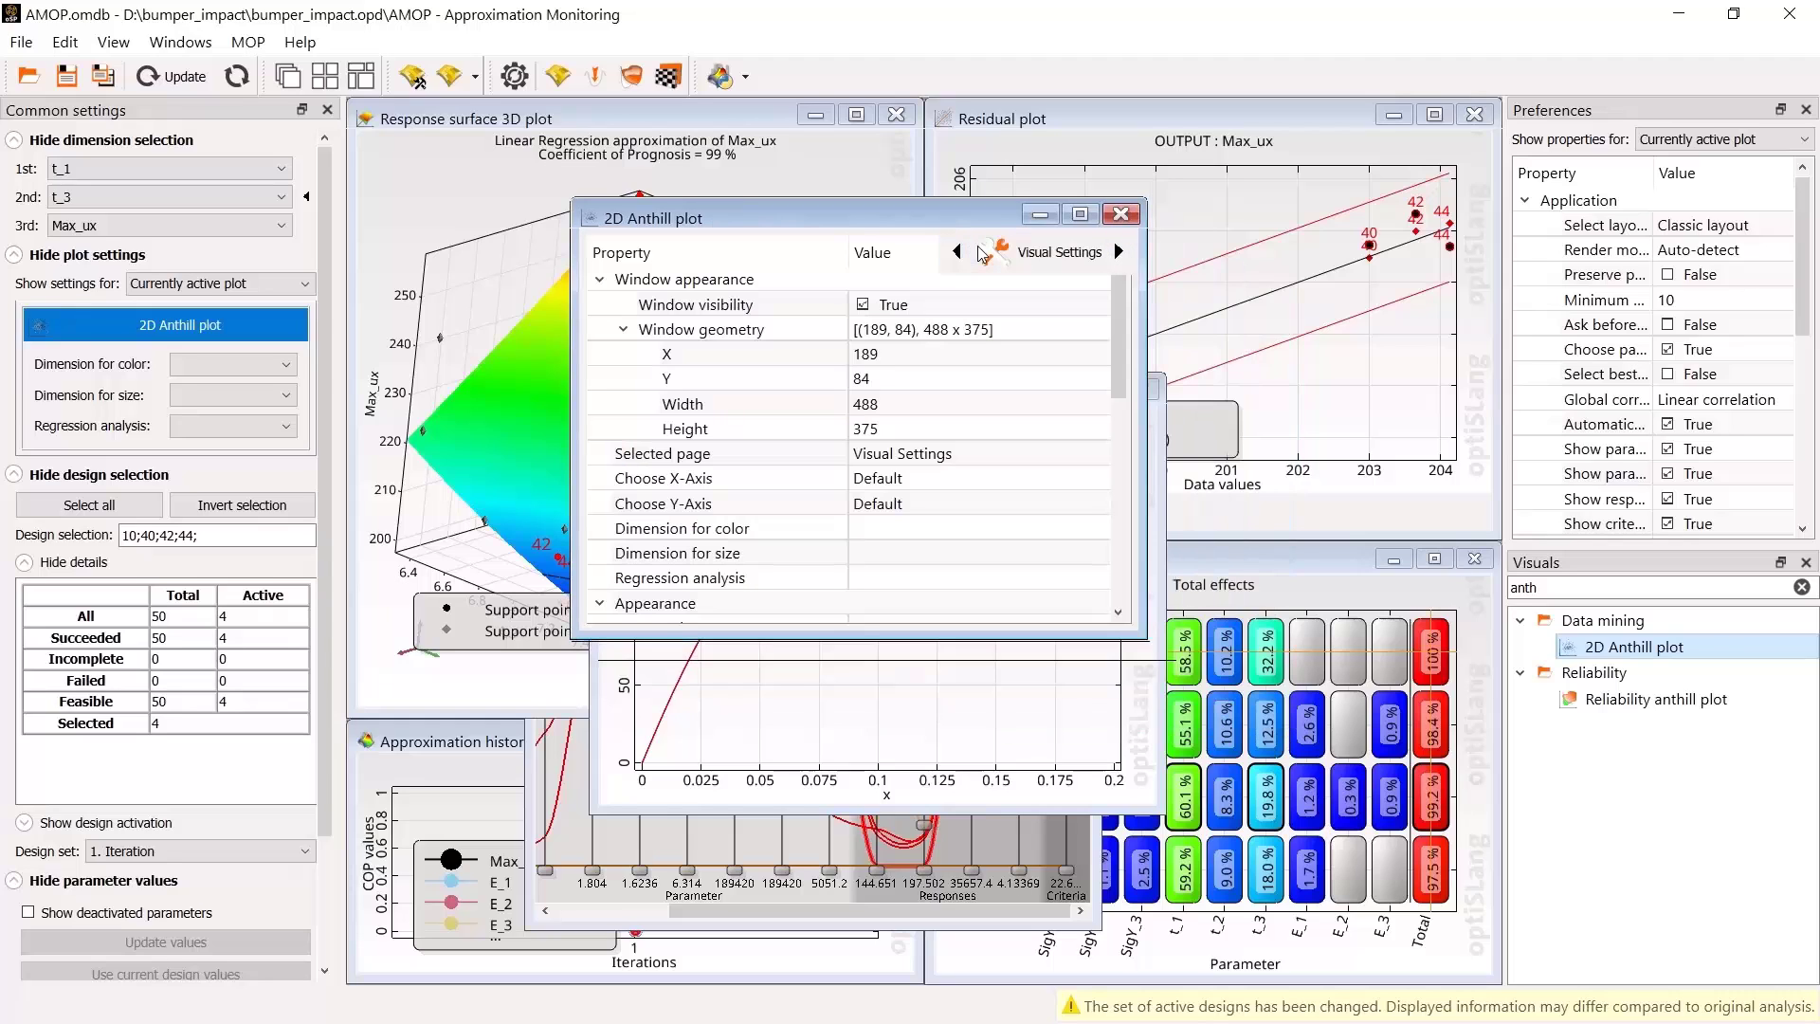
left_click(880, 479)
left_click(880, 479)
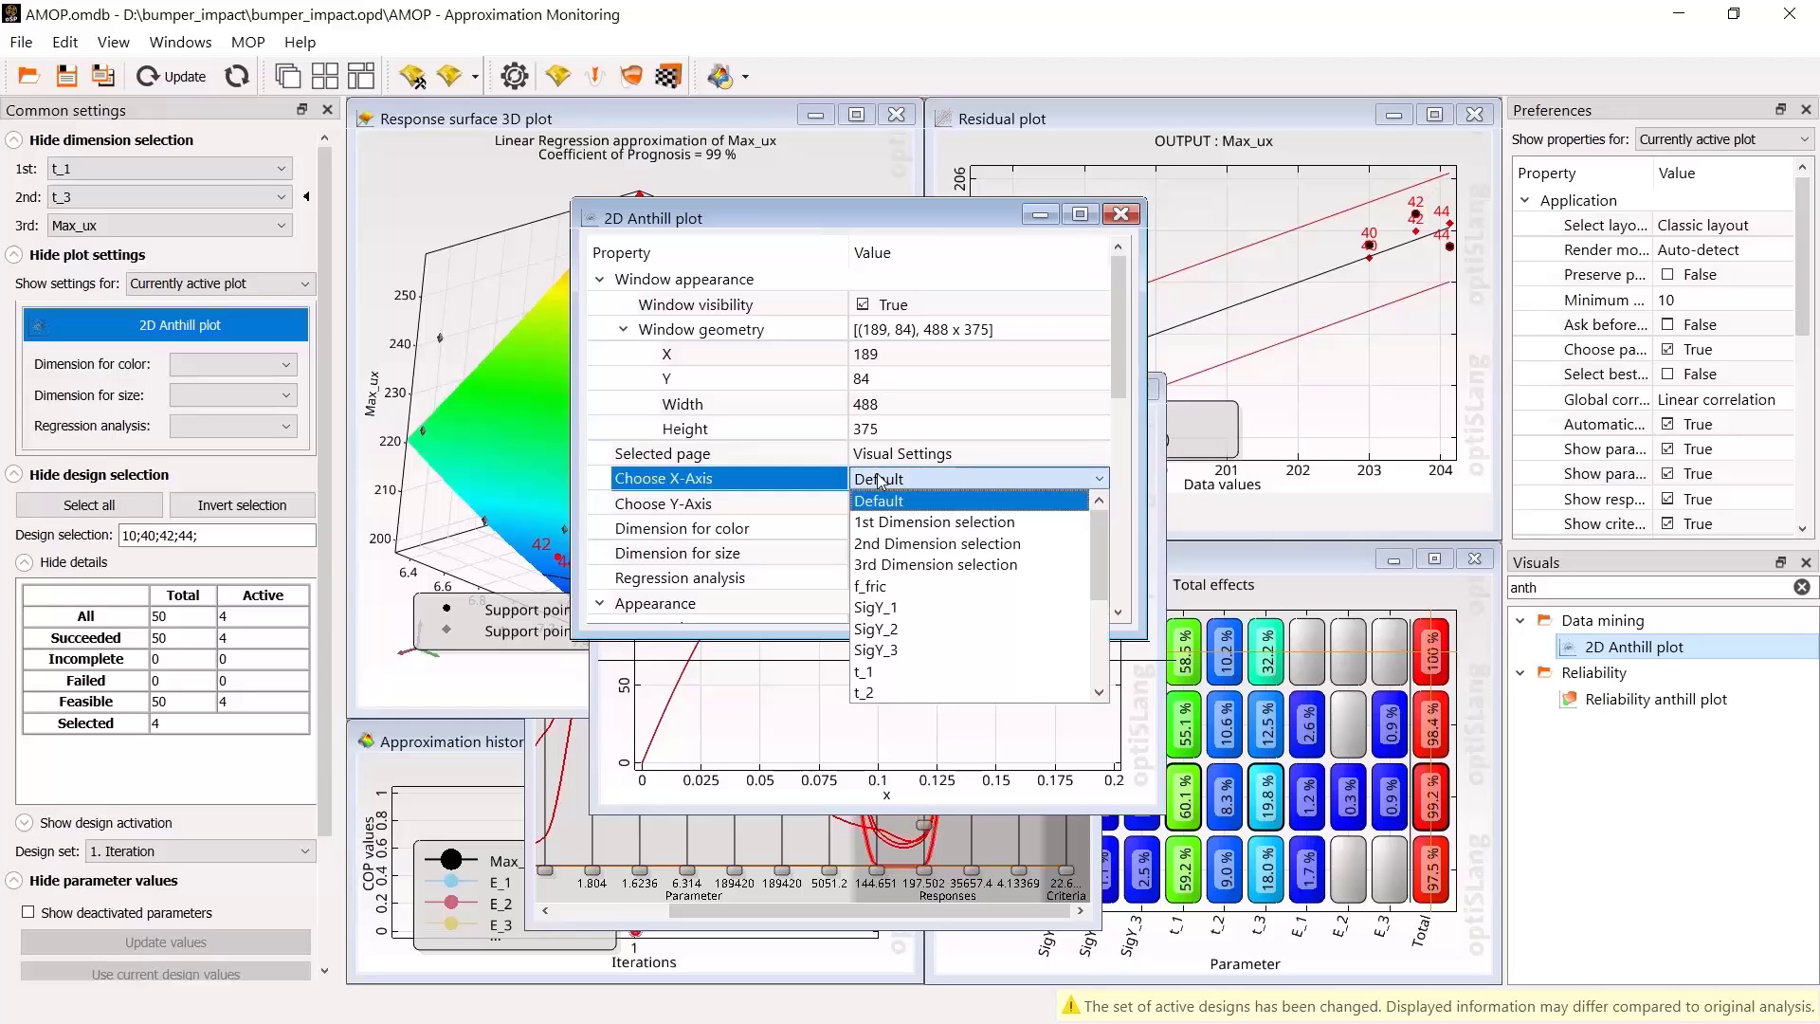
scroll(915, 597, "down", 3)
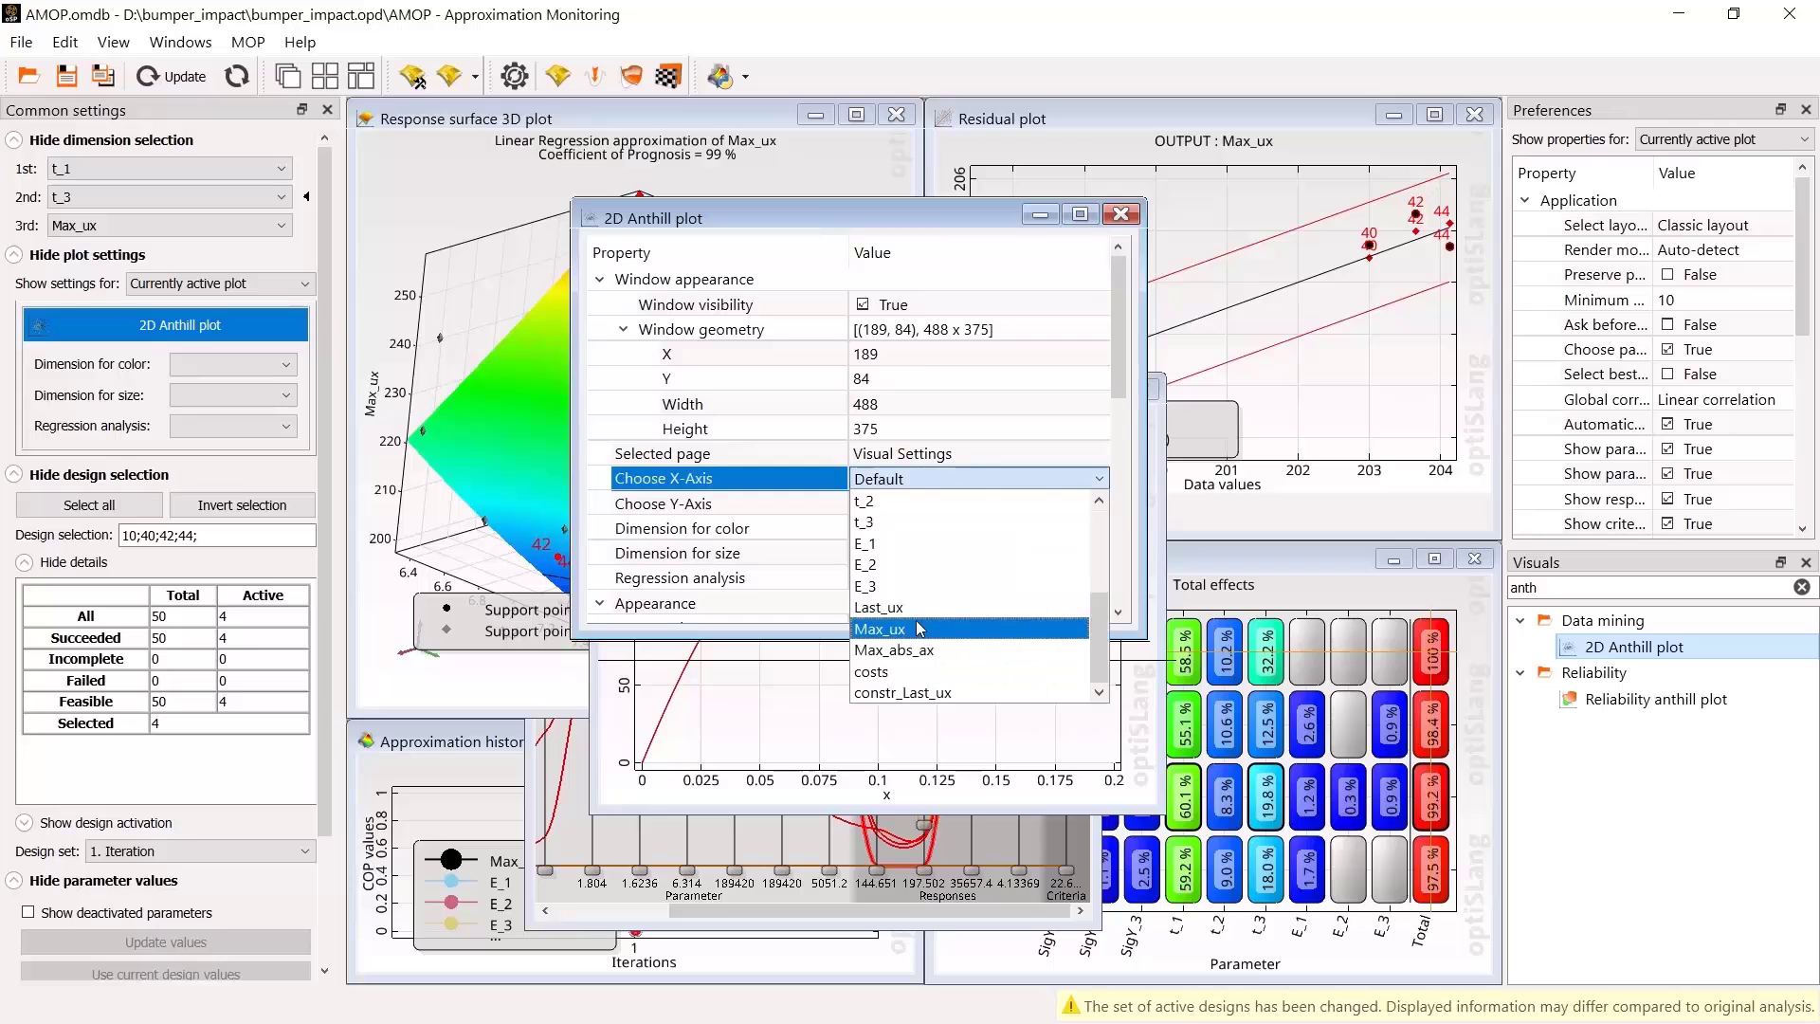
left_click(882, 607)
Step: Set the anthill Y-axis to Max_ux, return to the chart and reposition the plot window
scroll(910, 445, "down", 1)
left_click(910, 429)
left_click(910, 428)
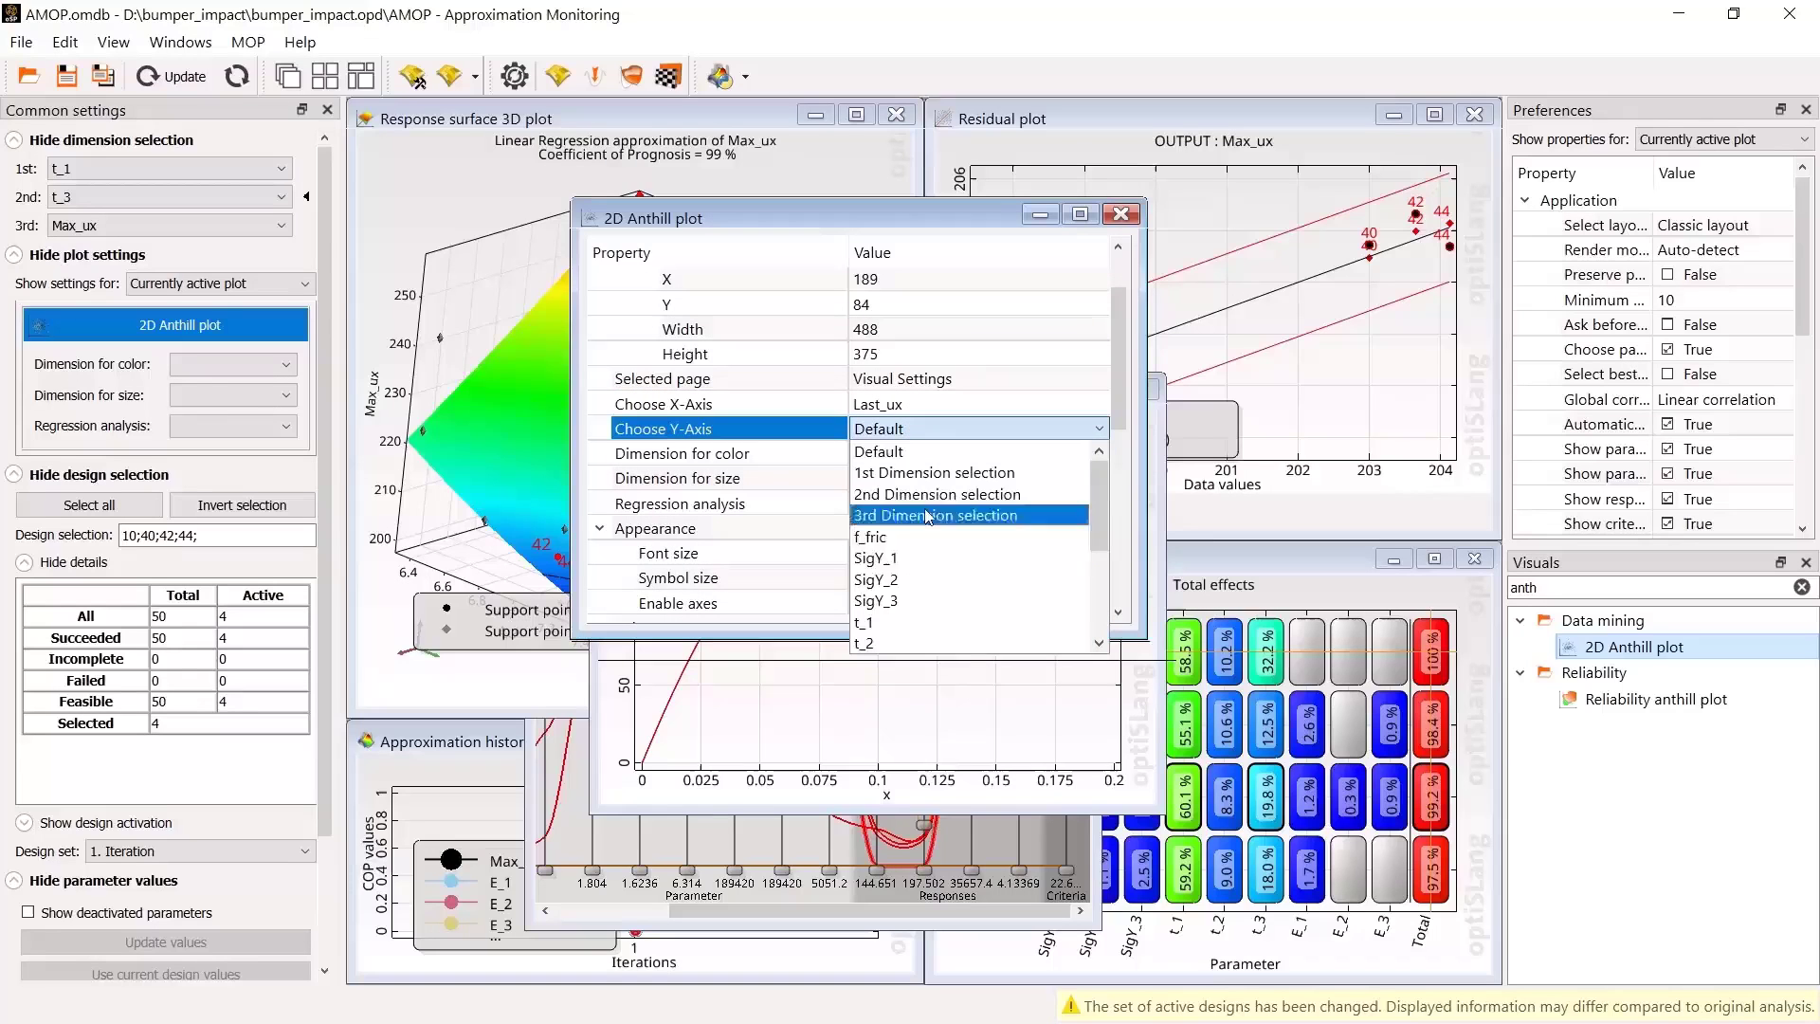
scroll(927, 516, "down", 3)
left_click(929, 589)
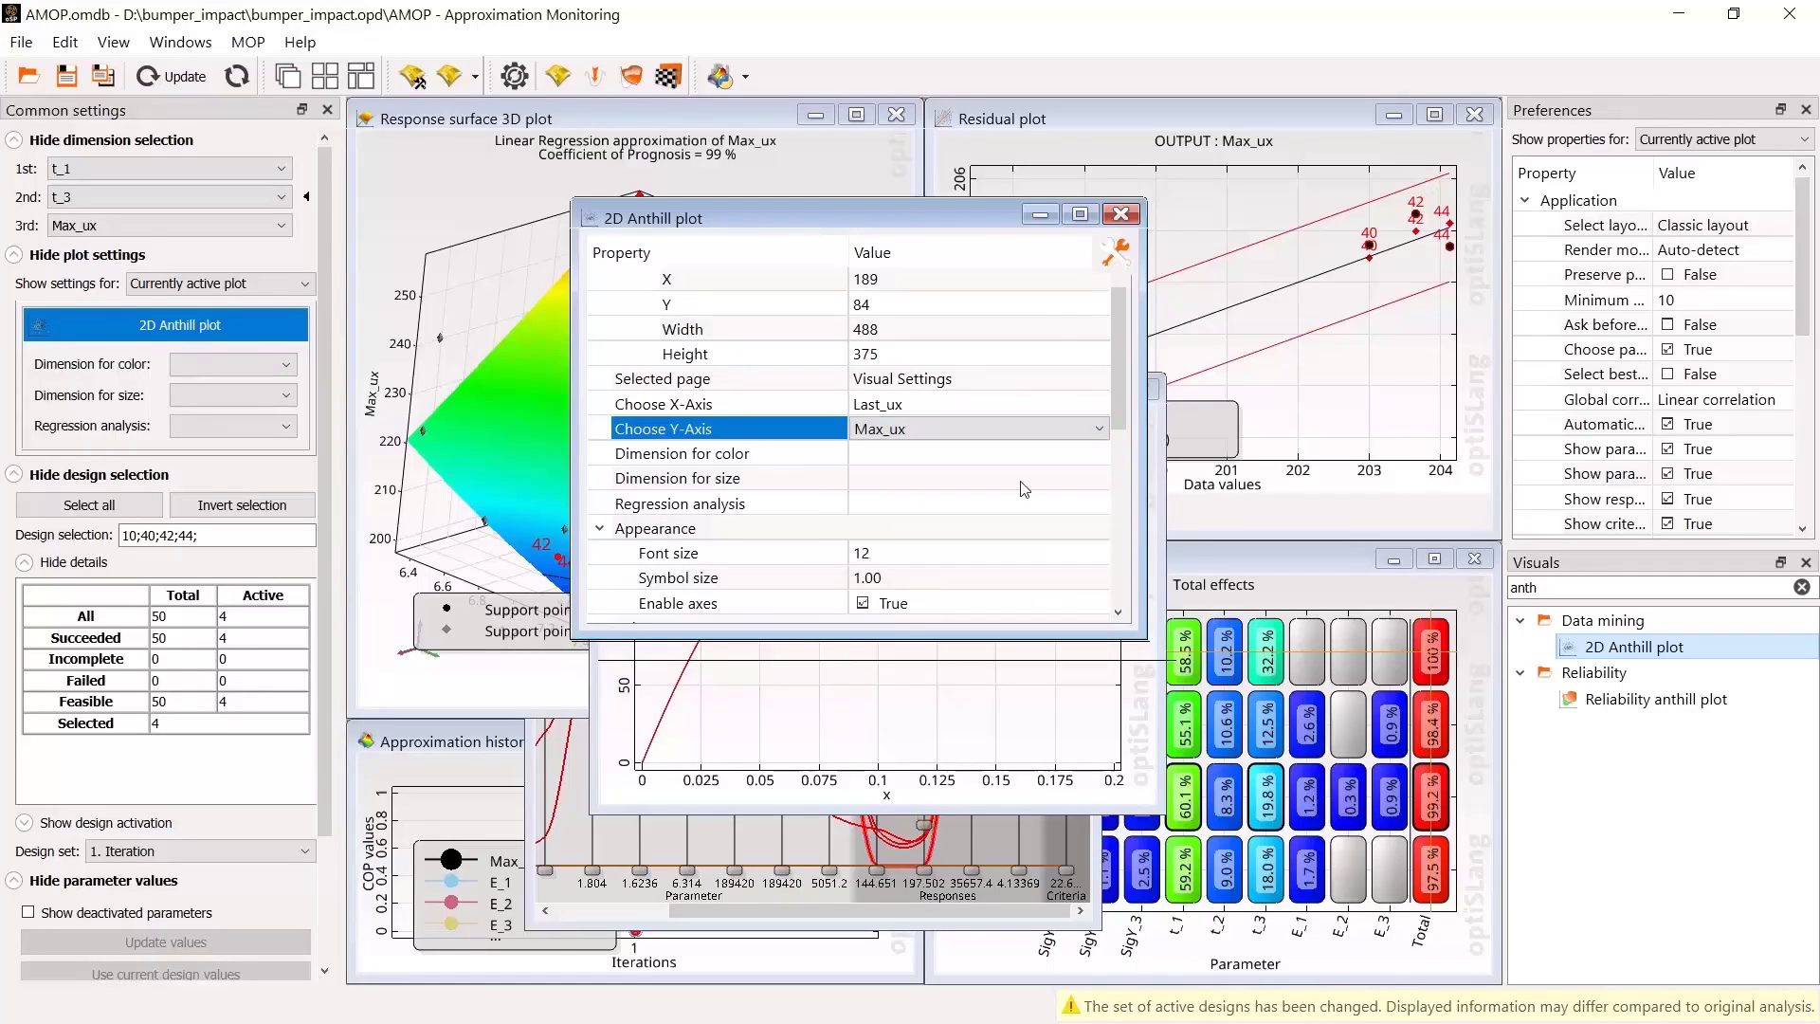
left_click(1115, 251)
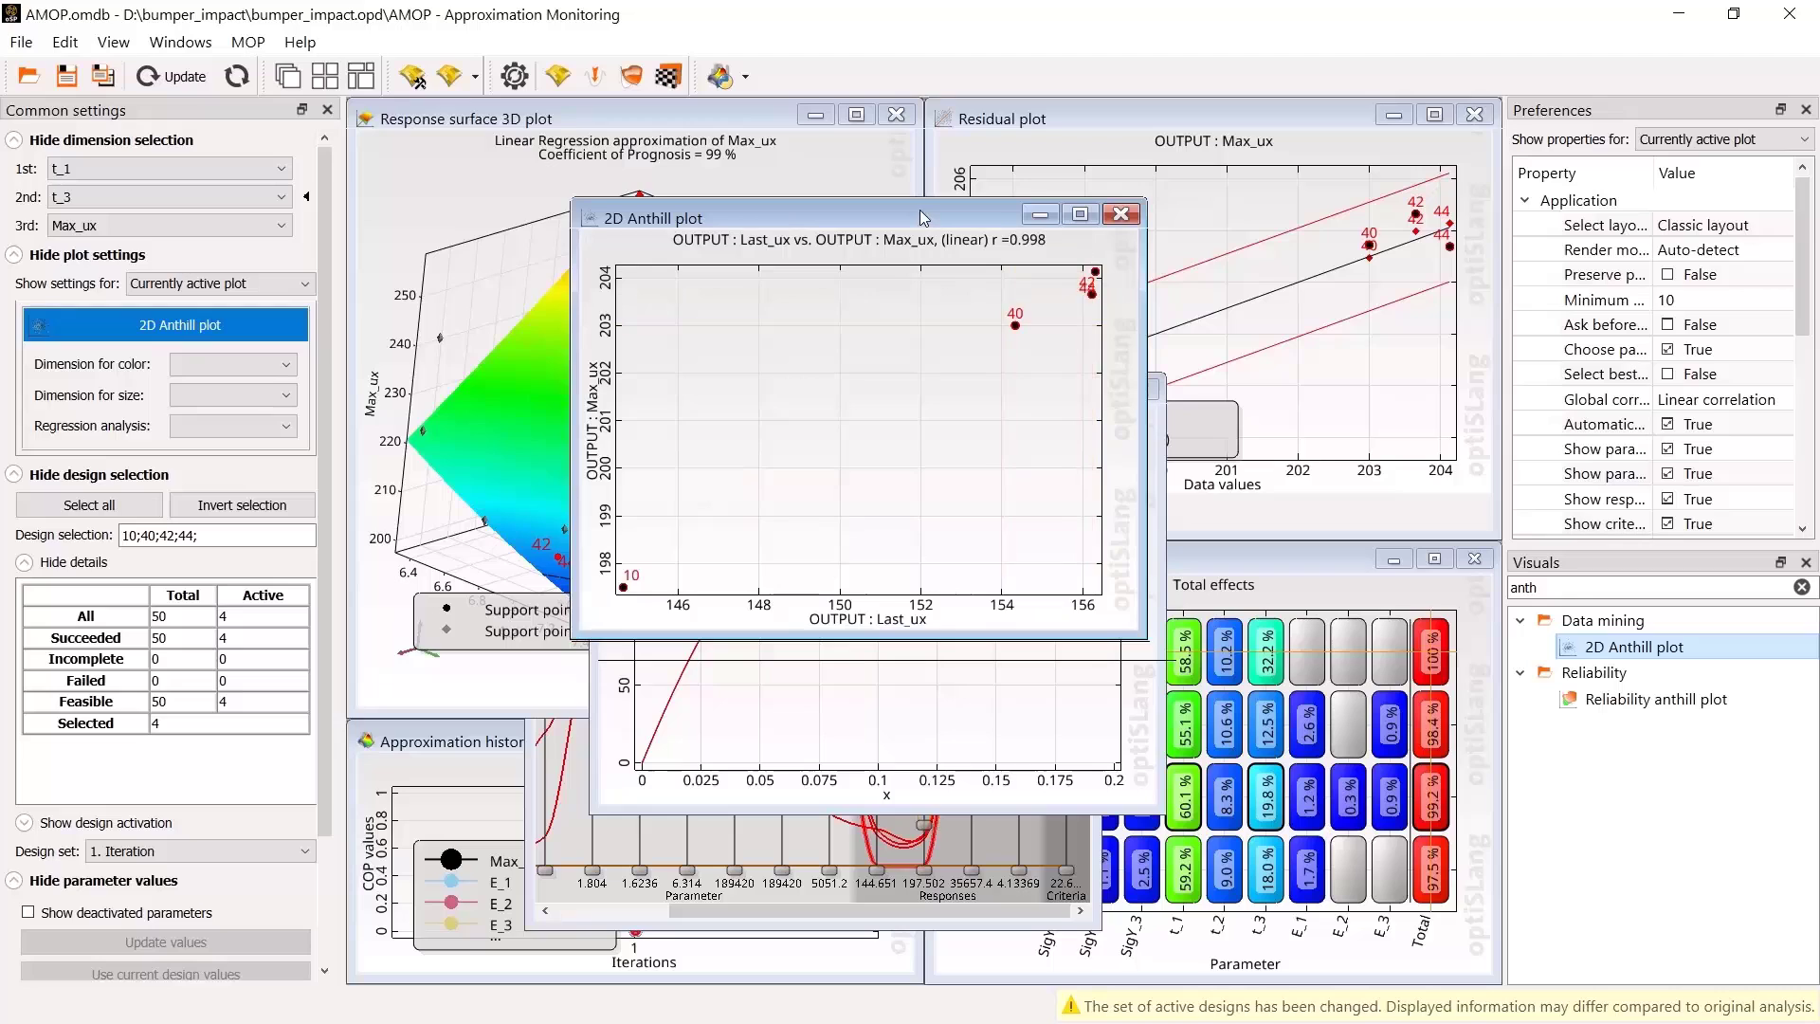
left_click_drag(924, 217, 881, 229)
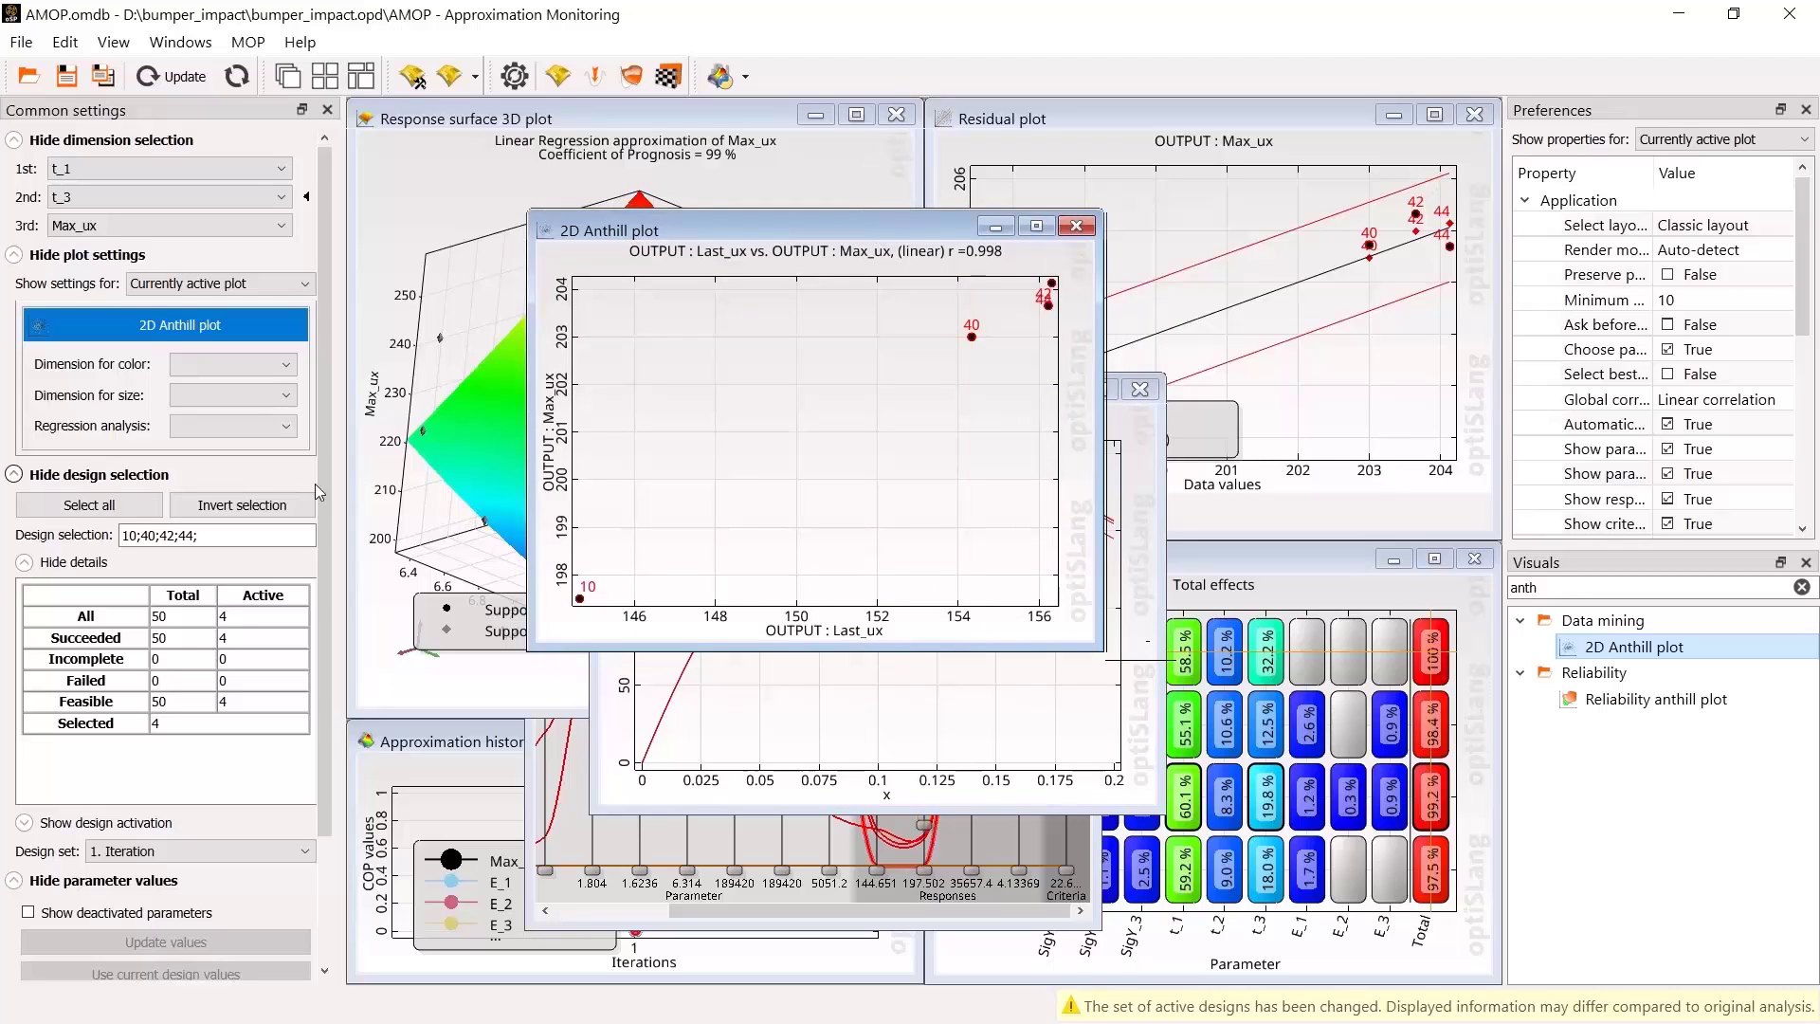
left_click_drag(322, 485, 321, 717)
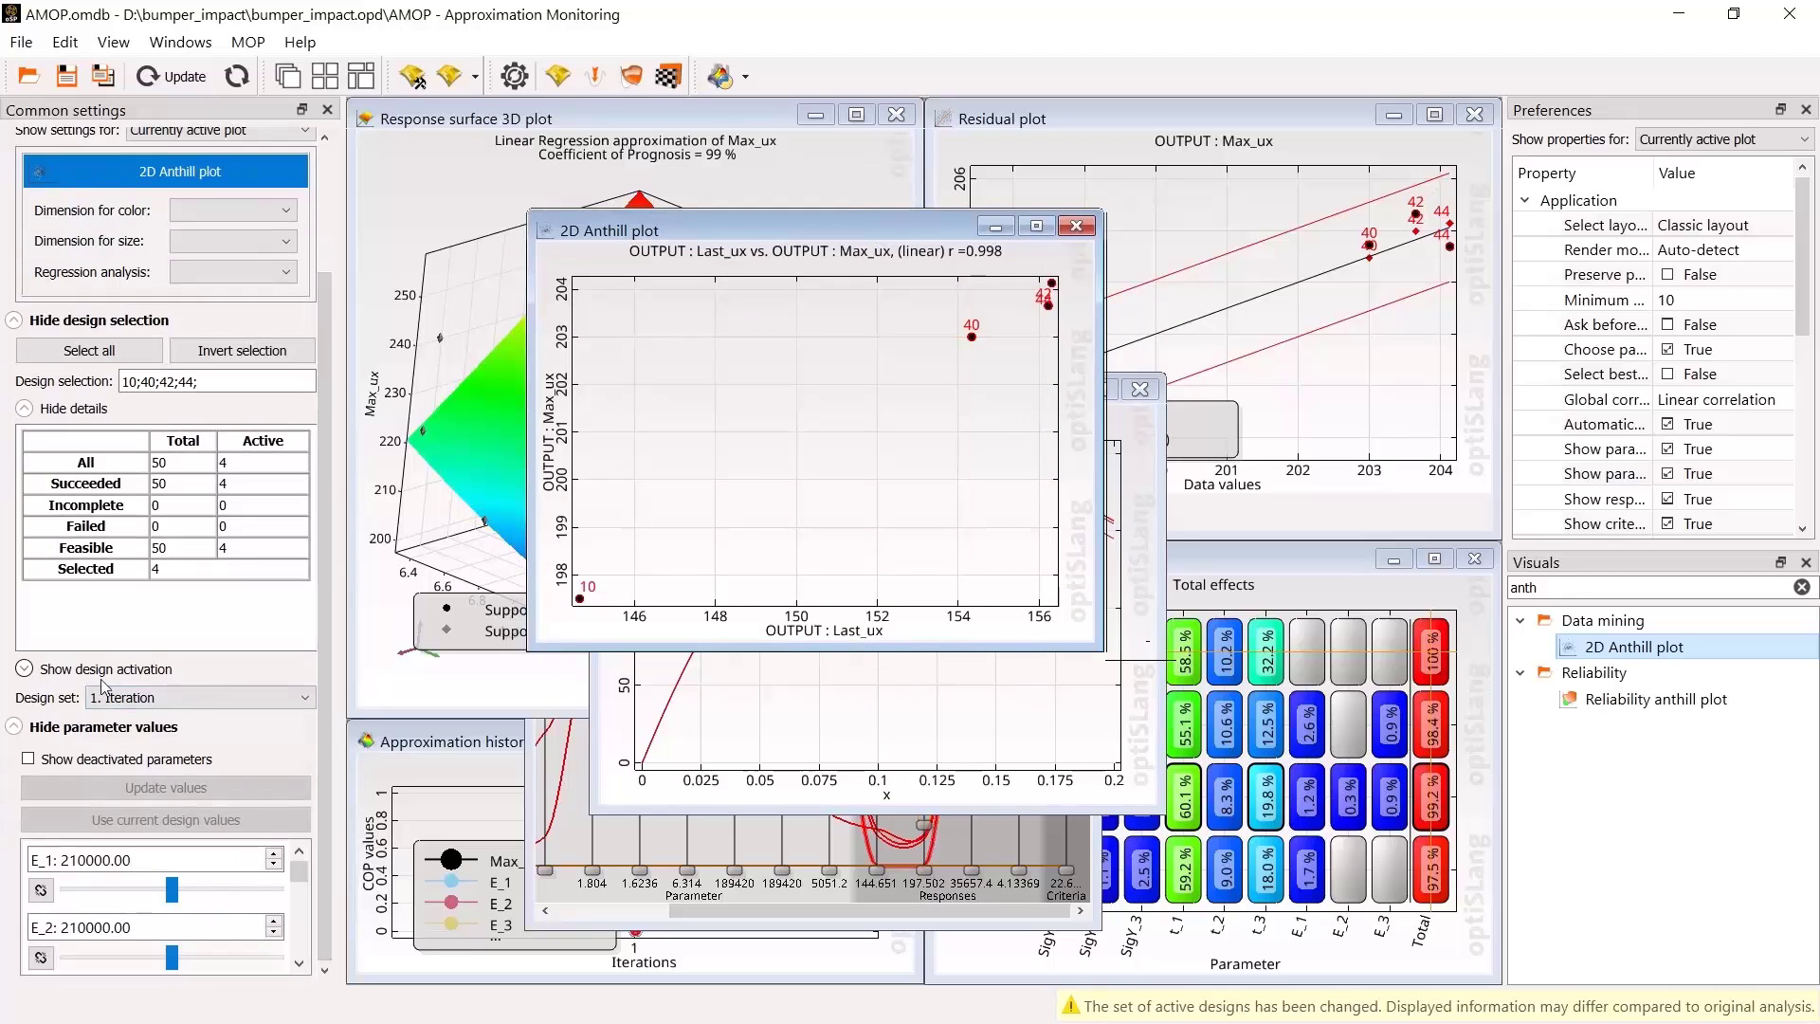
Step: Use Activate all under Show design activation to restore all 50 designs
left_click(42, 675)
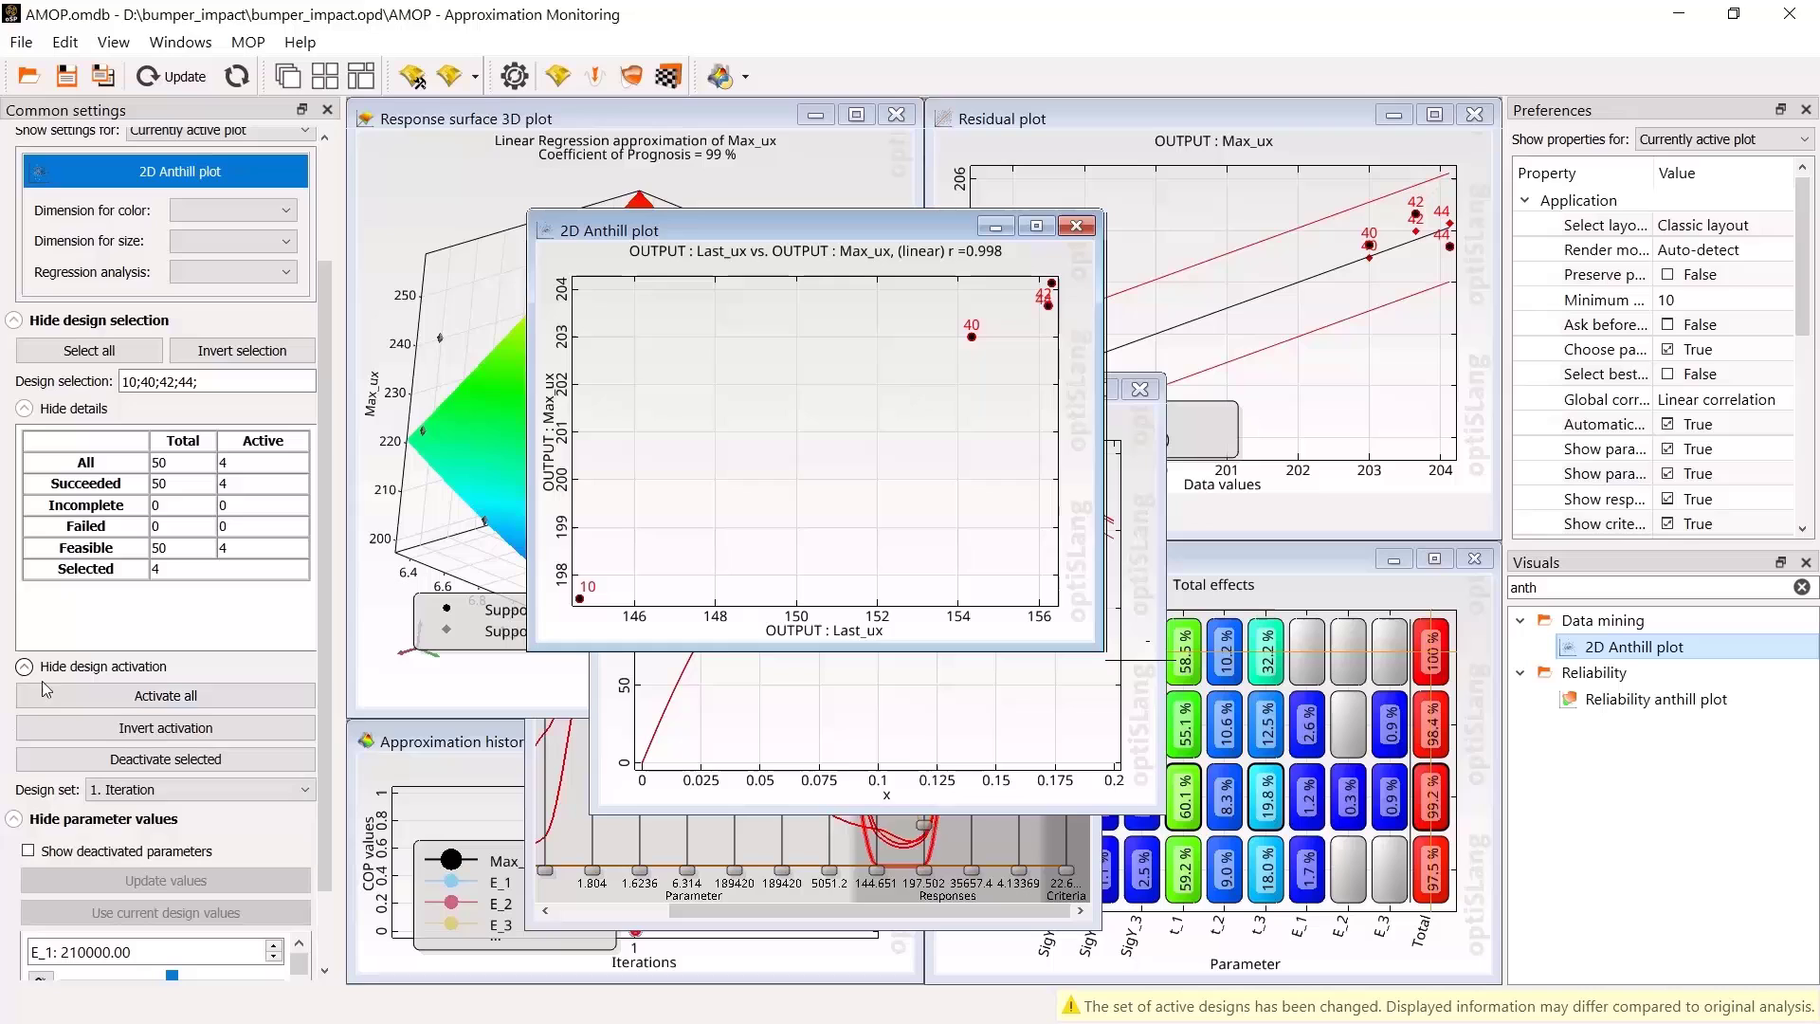
left_click(193, 695)
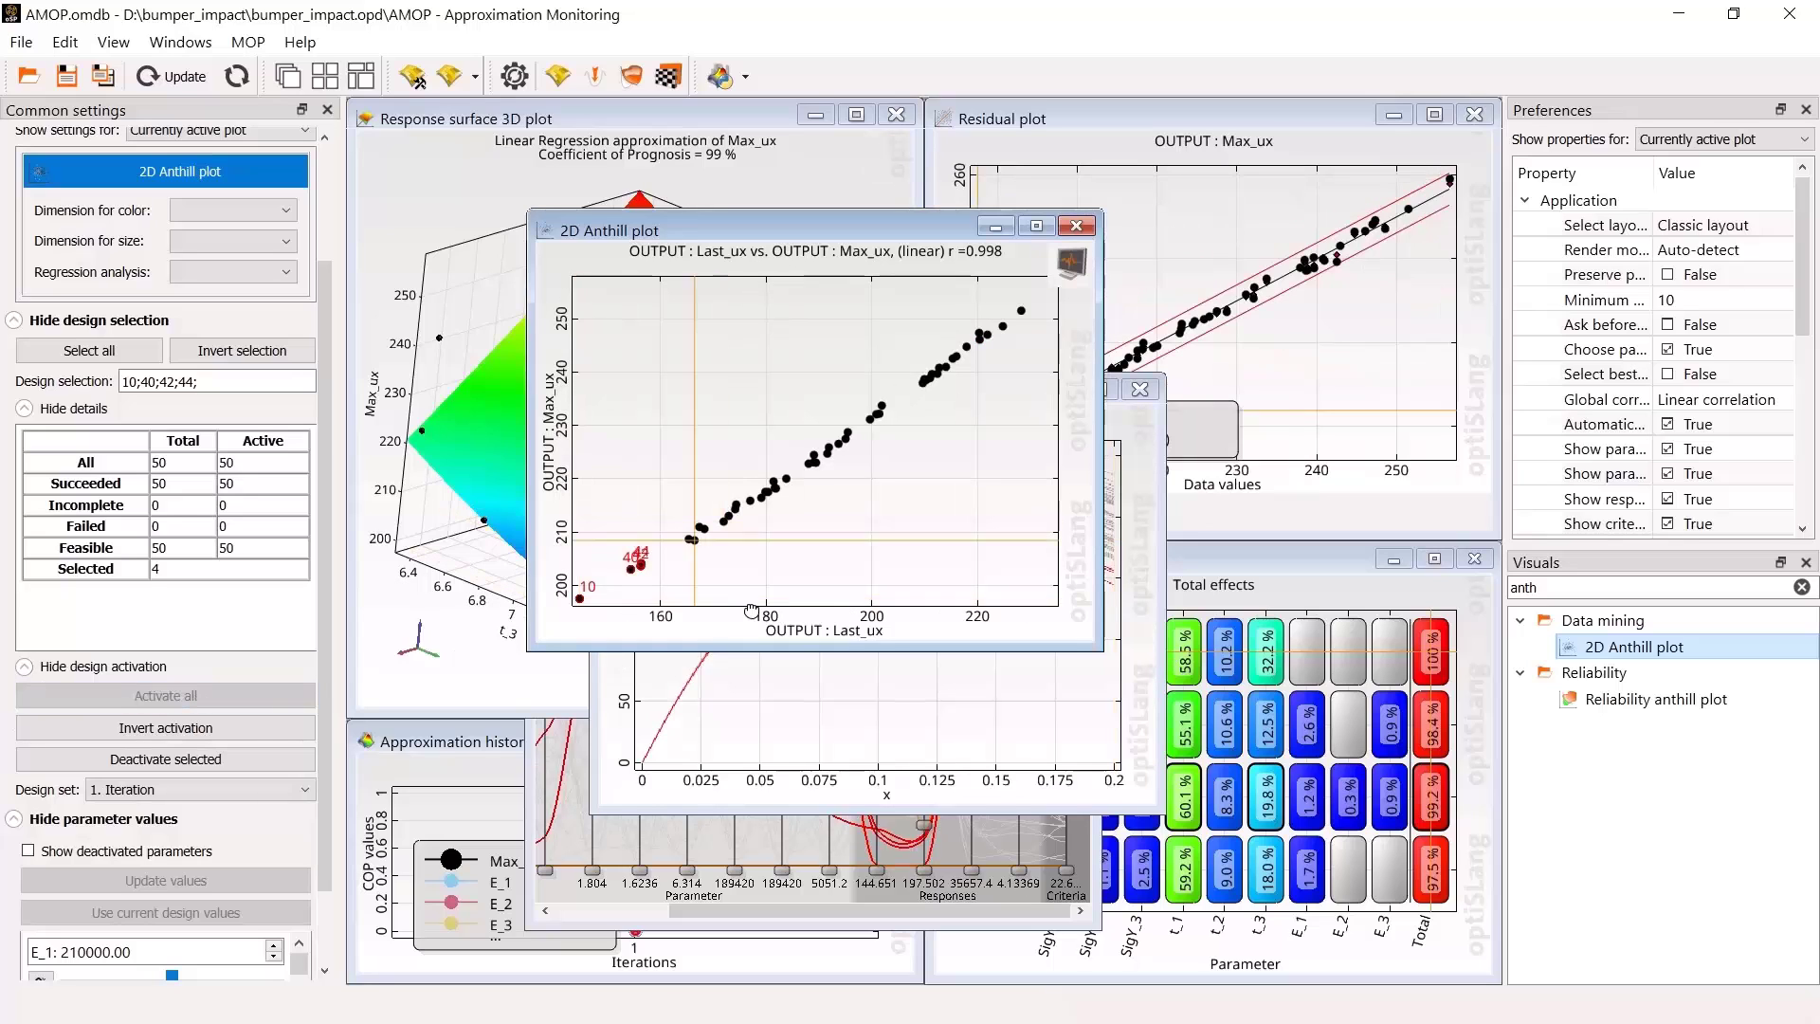